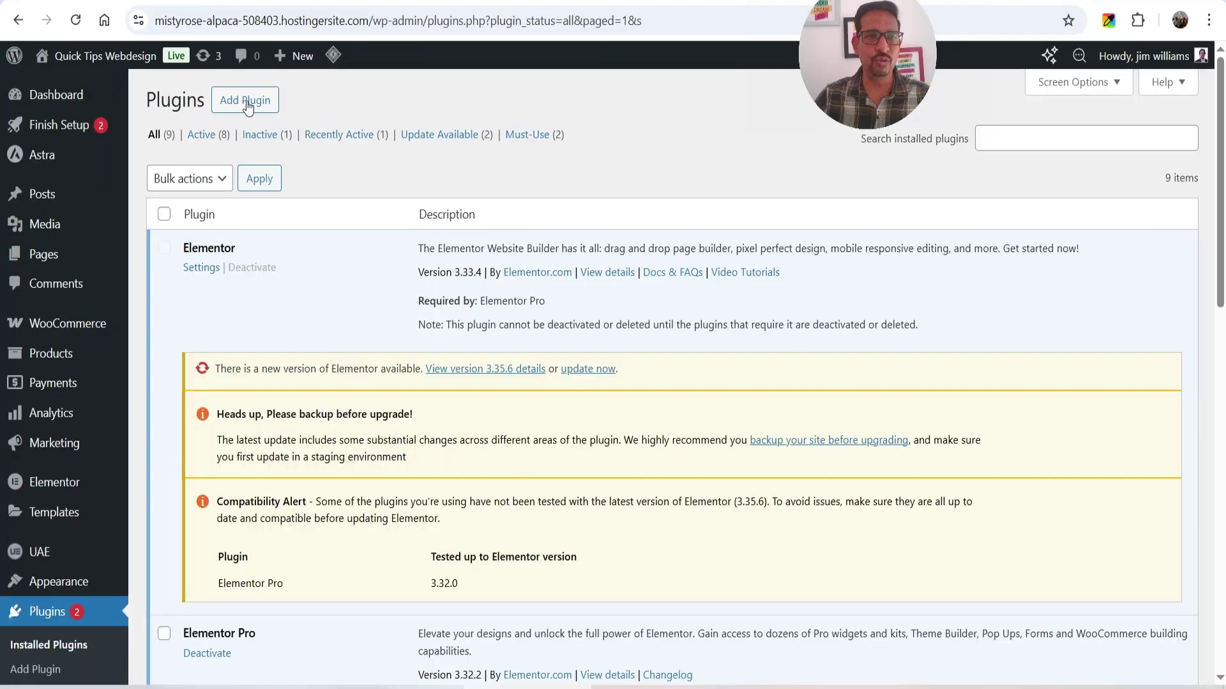
# - Upload the Smart Subscriptions plugin zip through Add Plugin > Upload Plugin and install it
pyautogui.scroll(-3, 197, 266)
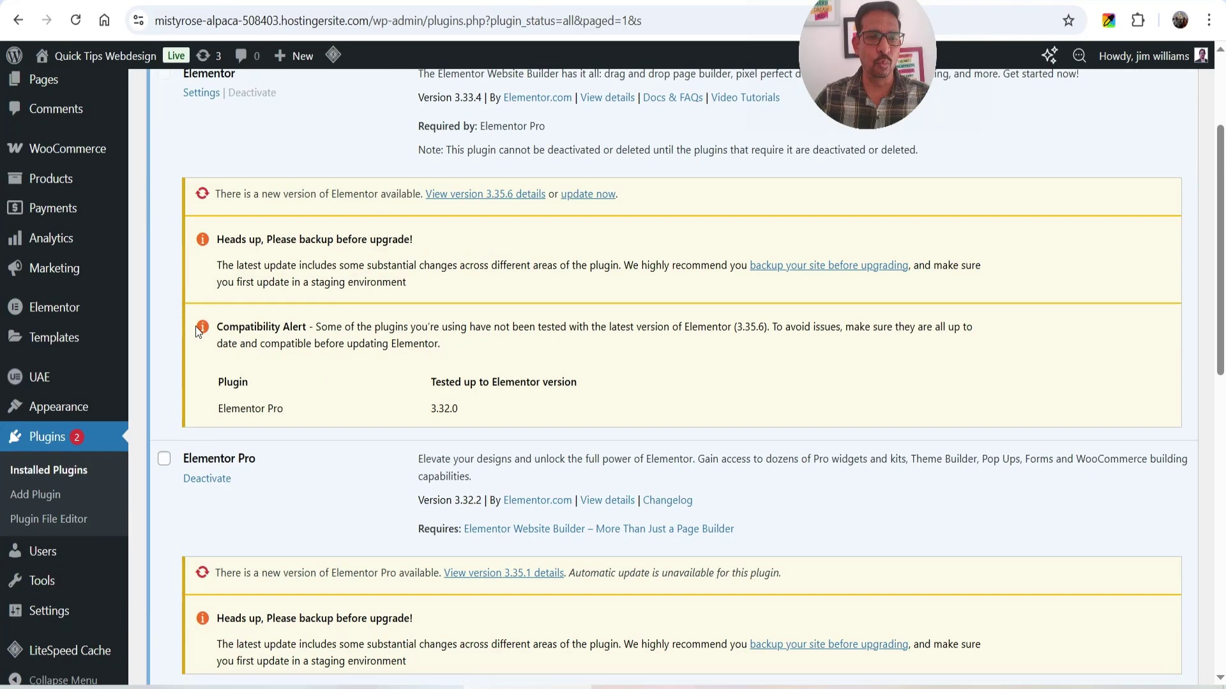
pyautogui.click(39, 496)
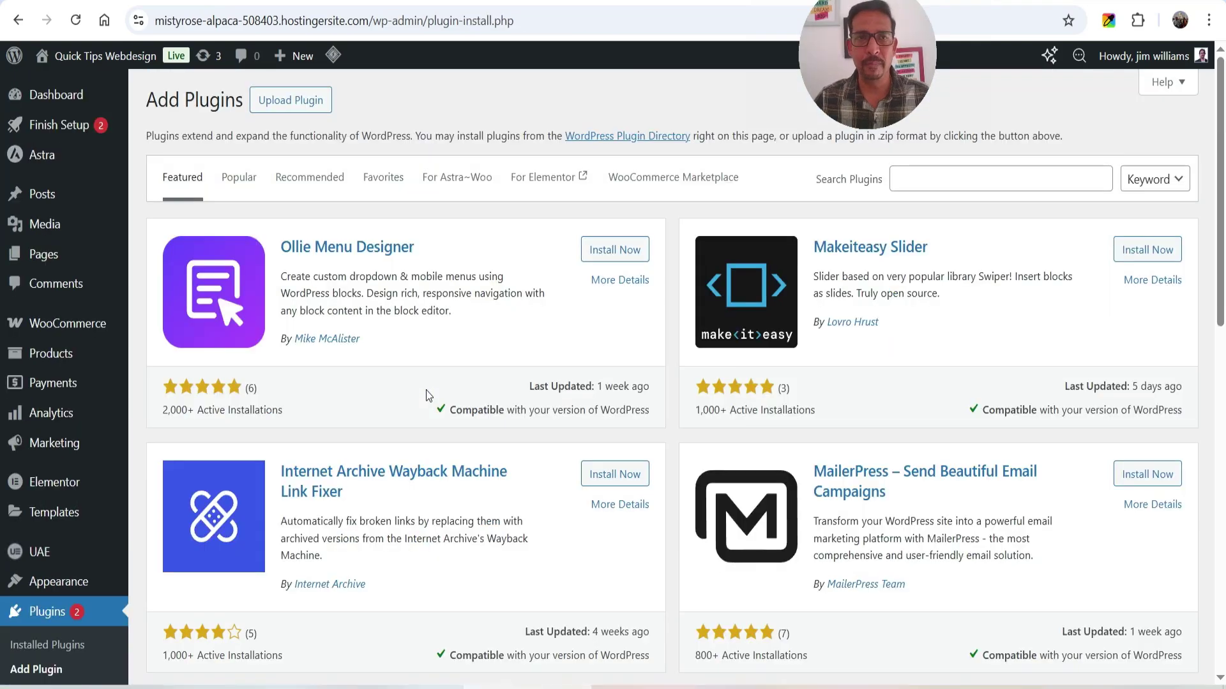
pyautogui.click(293, 100)
pyautogui.click(561, 260)
pyautogui.doubleClick(377, 139)
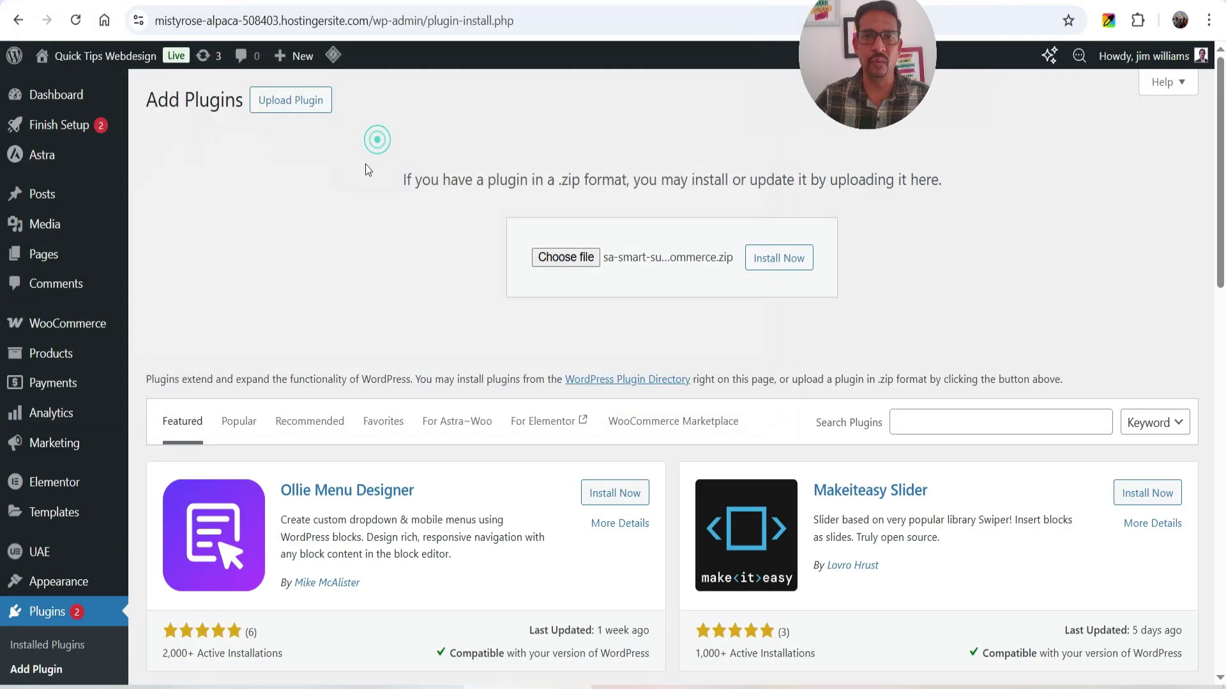
pyautogui.click(787, 263)
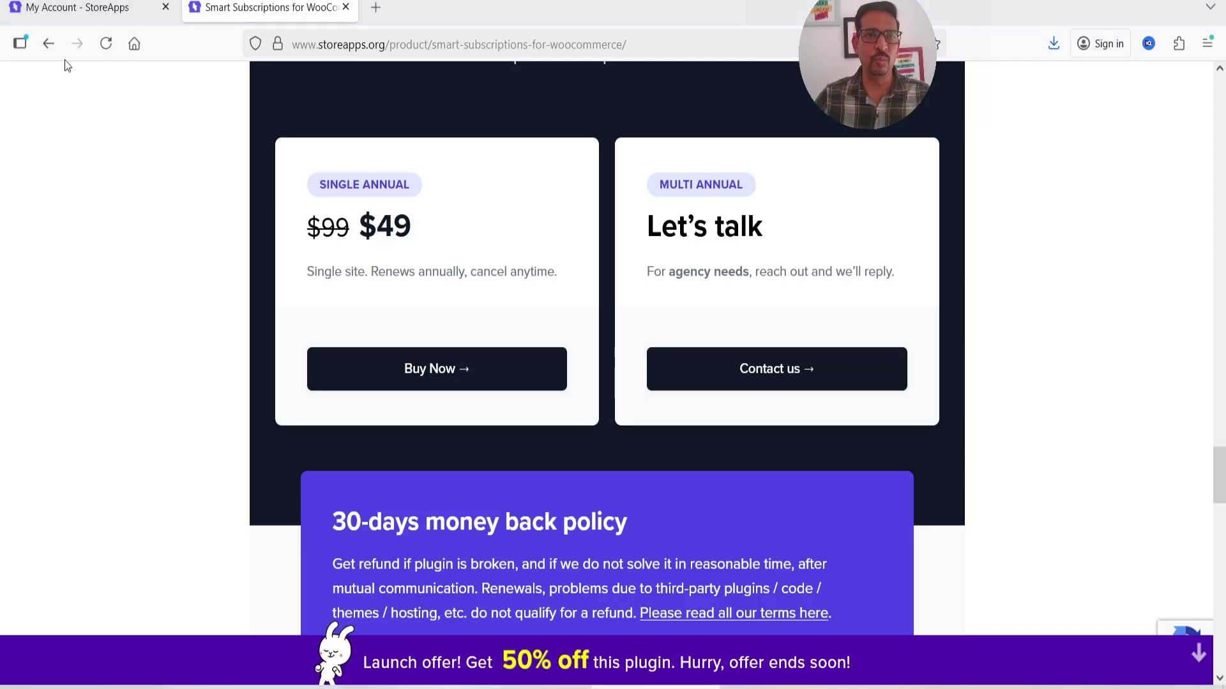
pyautogui.click(78, 7)
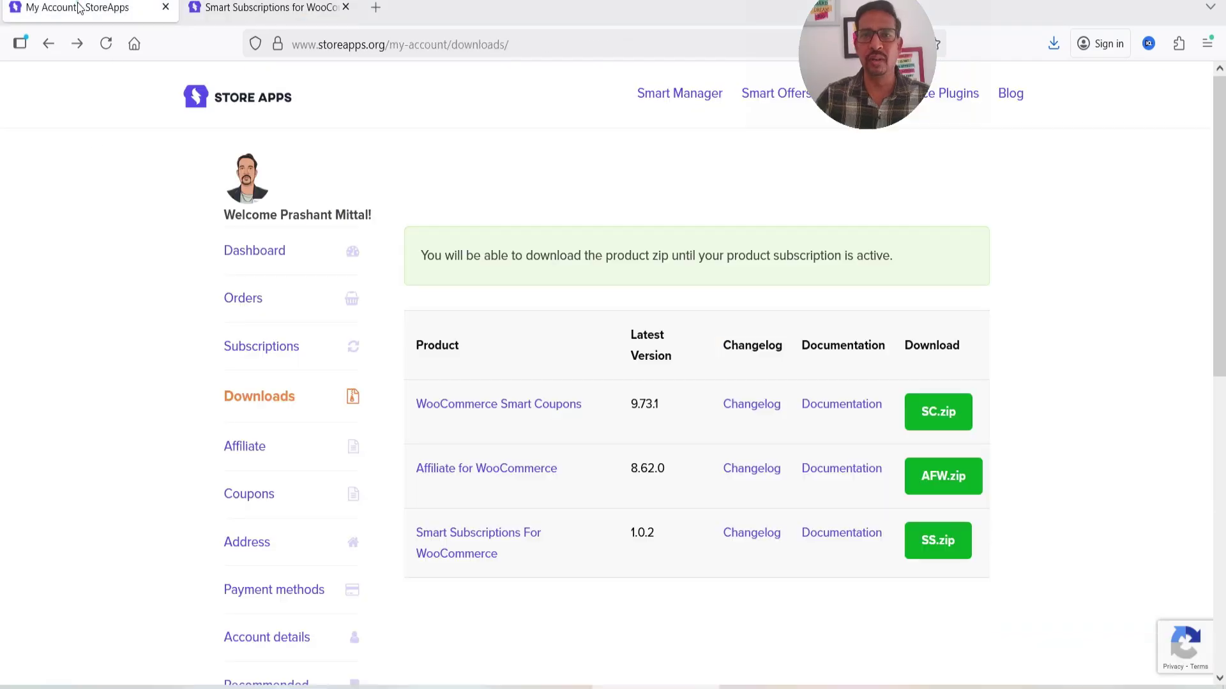
# - Activate the newly installed Smart Subscriptions plugin
pyautogui.scroll(-3, 1078, 325)
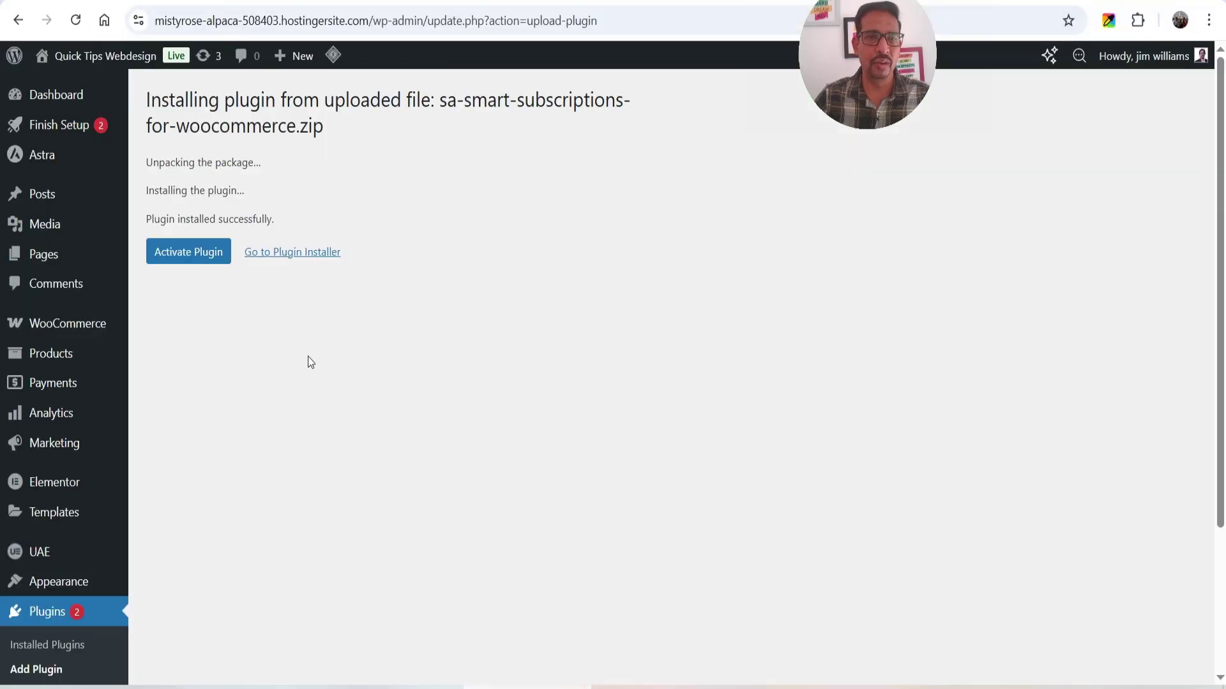
pyautogui.click(188, 251)
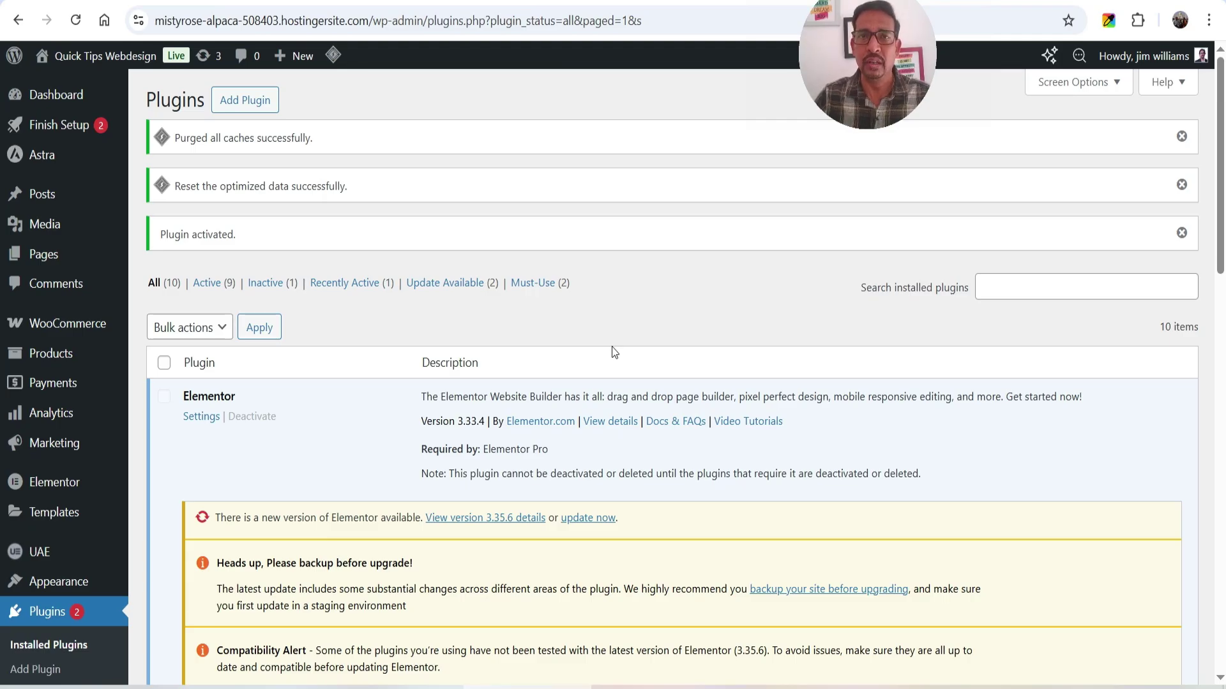
# - Find Smart Subscriptions For WooCommerce active in the Plugins list, then go to WooCommerce Settings
pyautogui.scroll(-12, 526, 347)
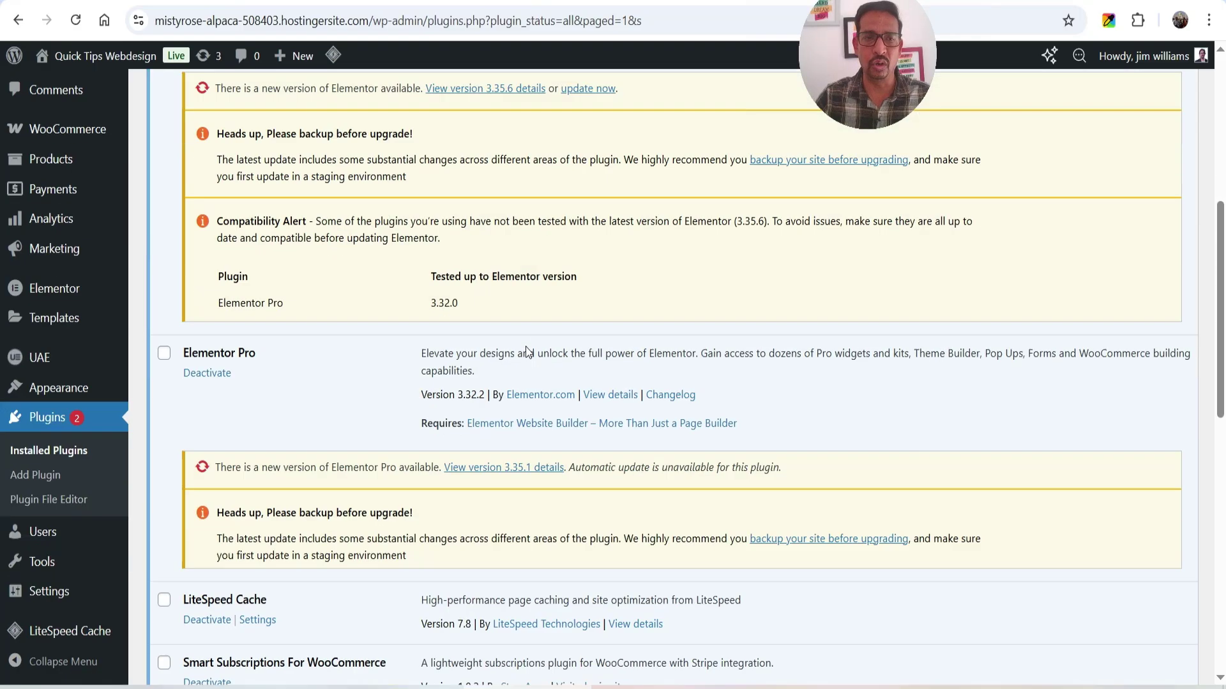
pyautogui.scroll(-7, 526, 347)
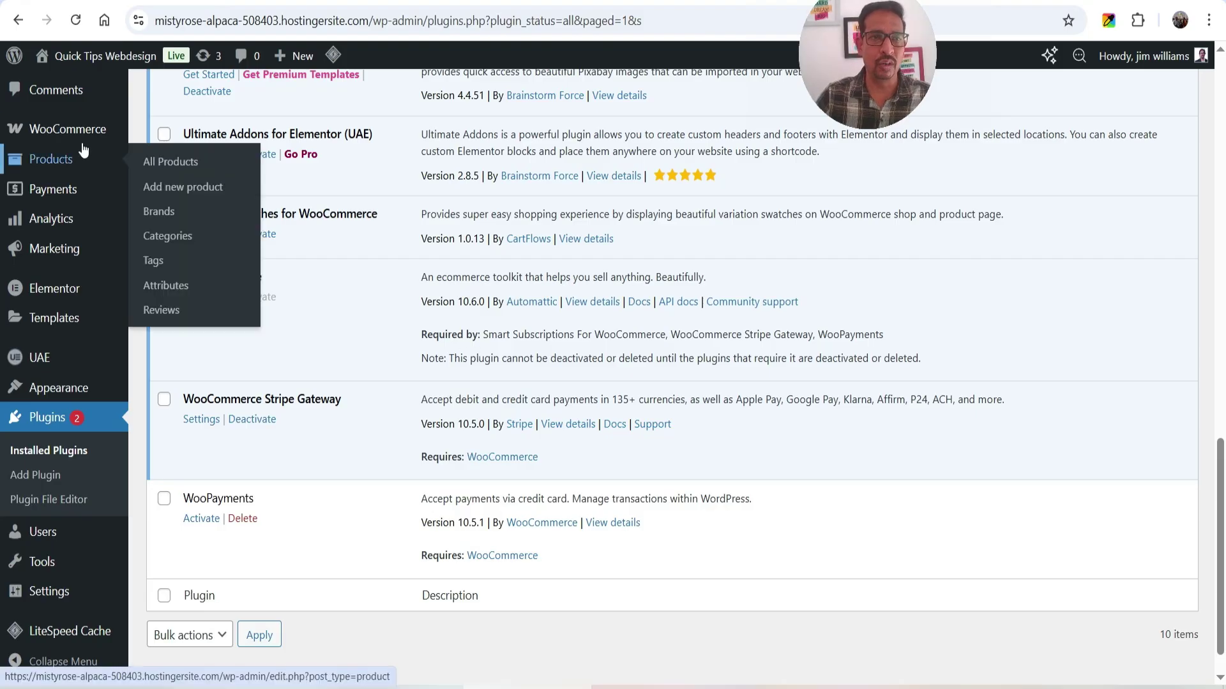
pyautogui.moveTo(126, 146)
pyautogui.click(173, 292)
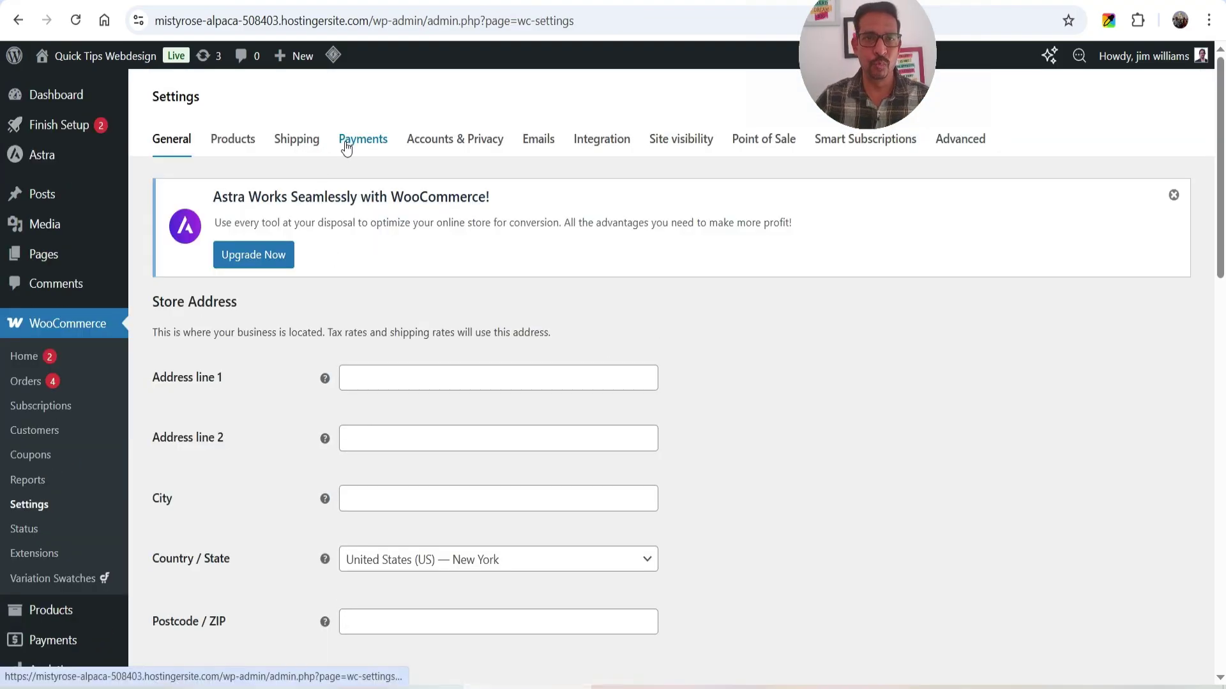
# - Review the Payments providers, expanding More payment options to see test-mode Stripe, PayPal and offline methods
pyautogui.click(349, 141)
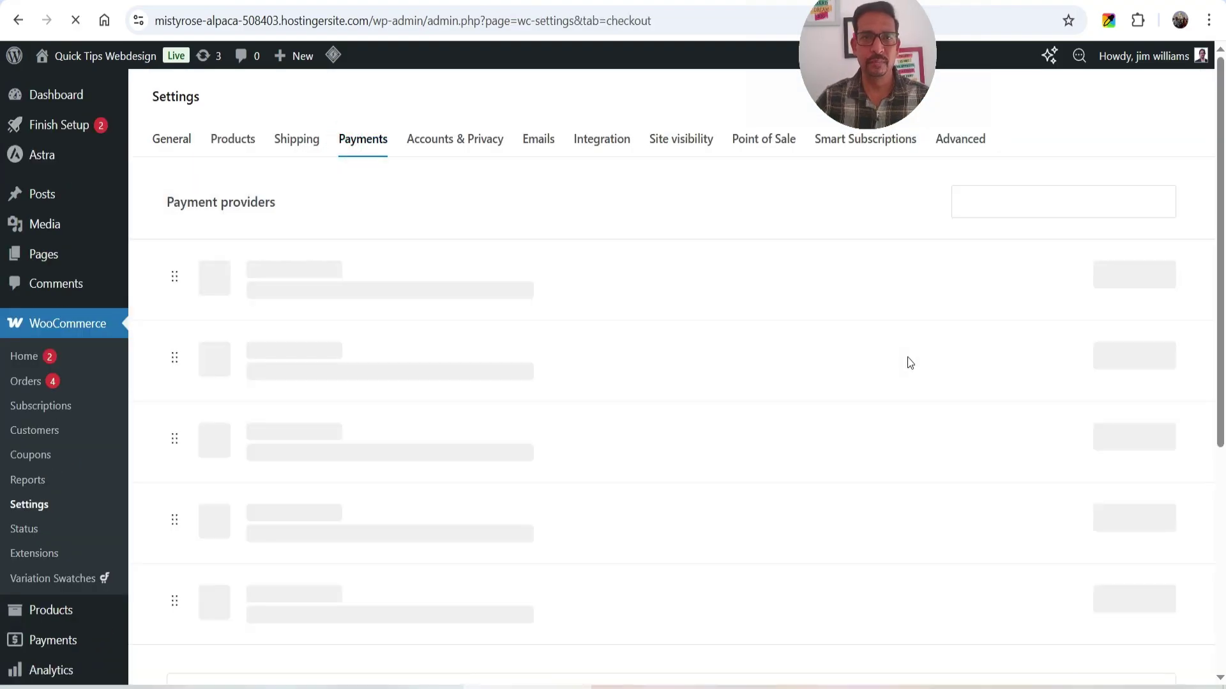
pyautogui.scroll(-4, 849, 333)
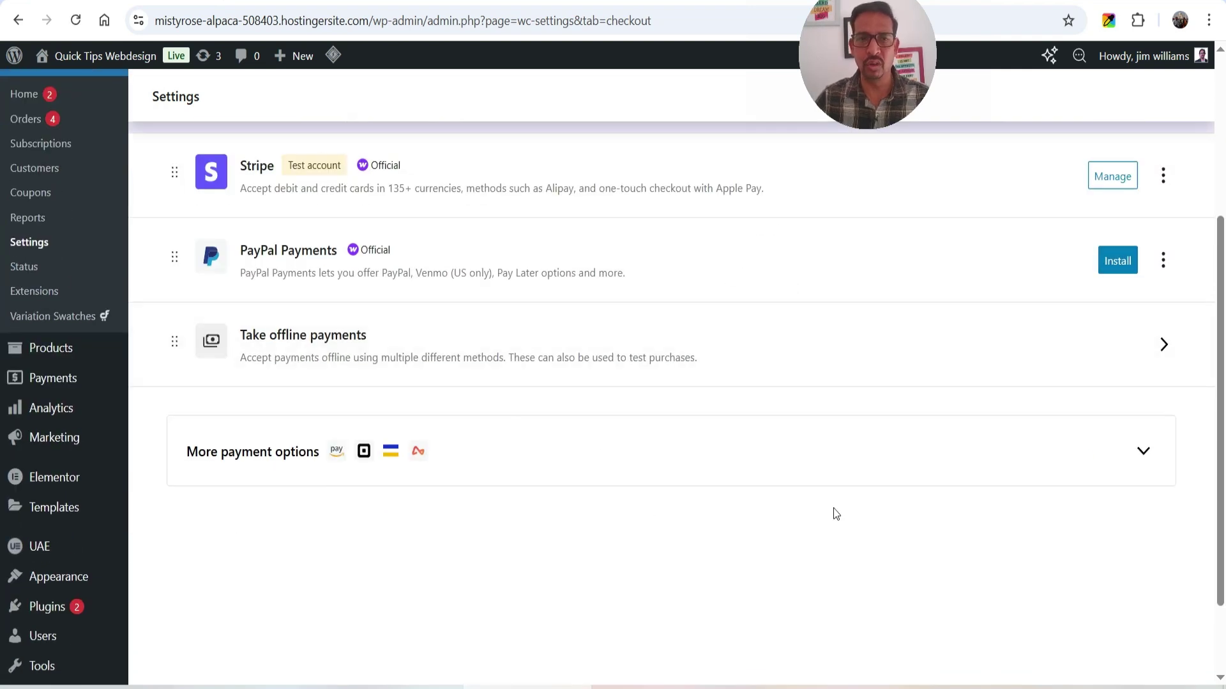
pyautogui.click(1142, 455)
pyautogui.scroll(-3, 447, 370)
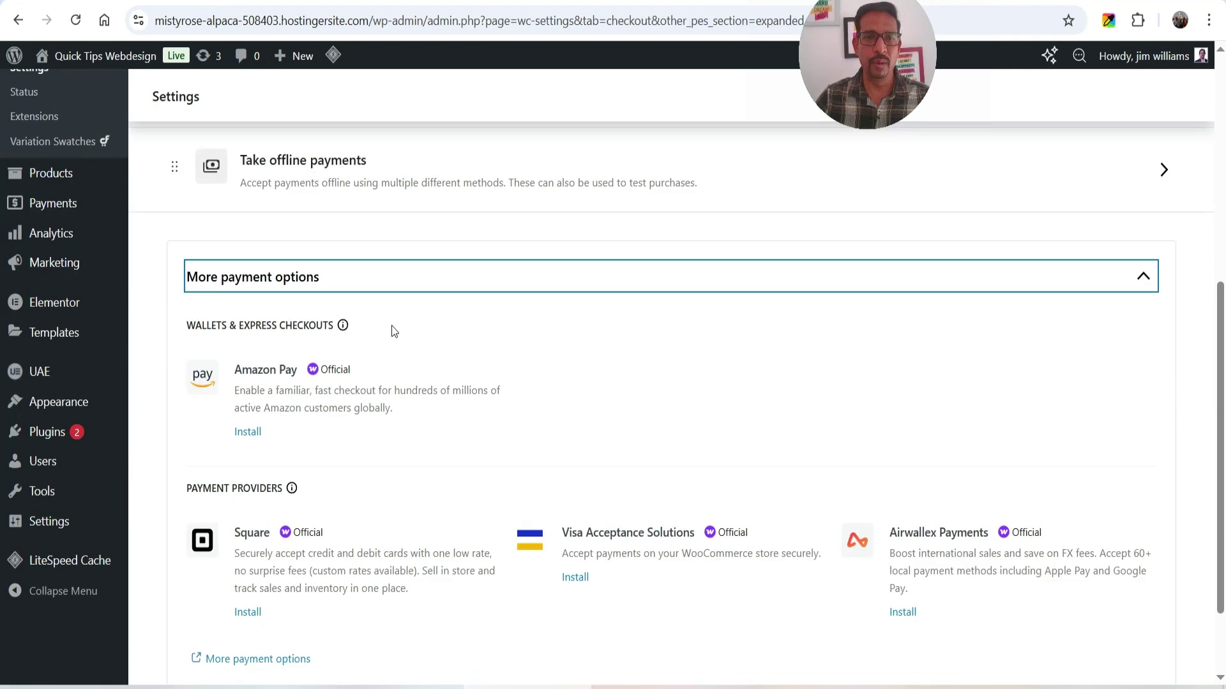
pyautogui.scroll(-2, 597, 378)
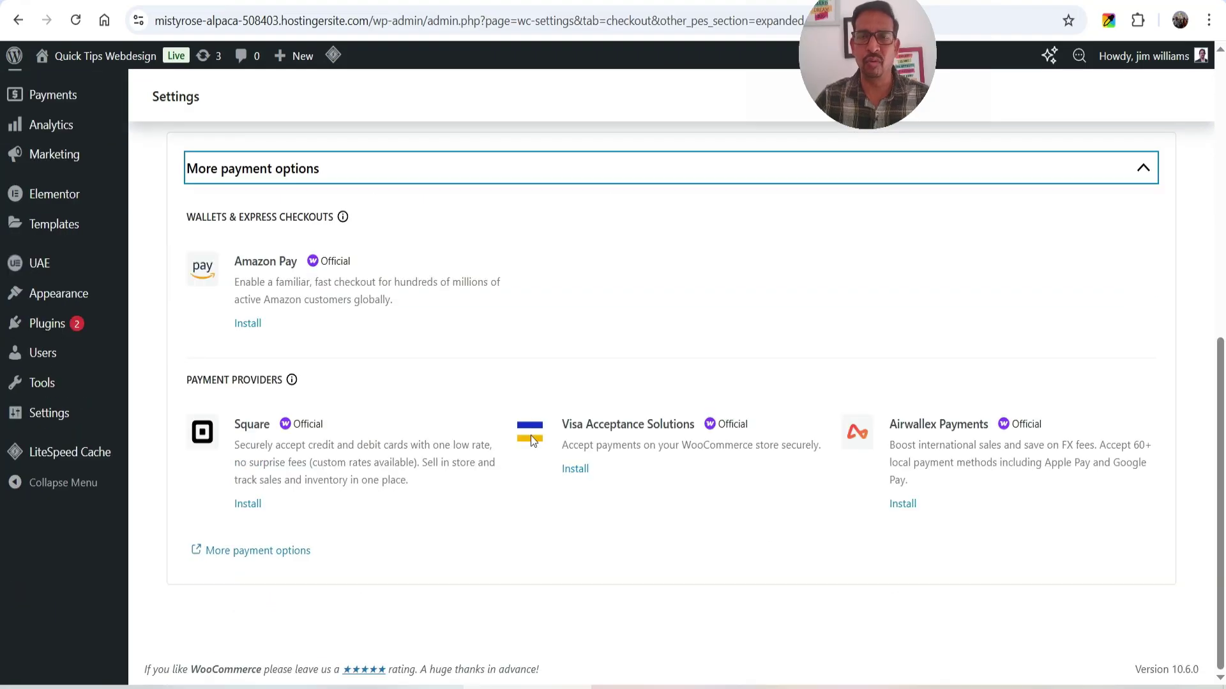
pyautogui.scroll(4, 694, 412)
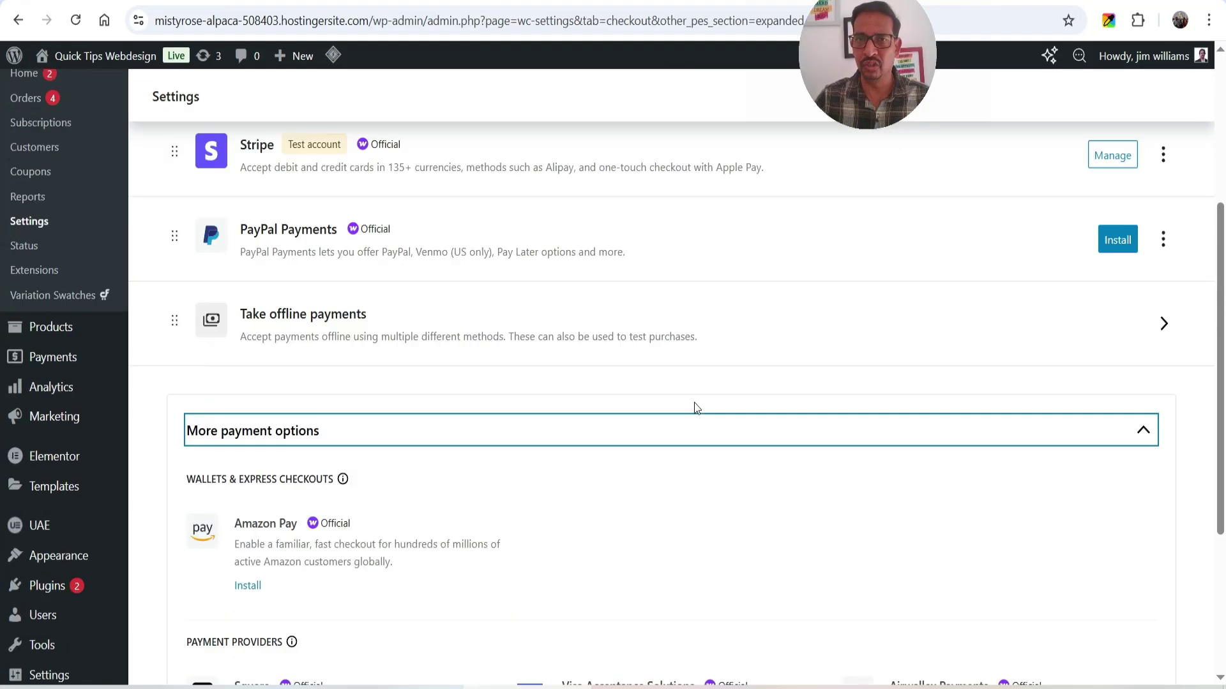
pyautogui.scroll(3, 695, 406)
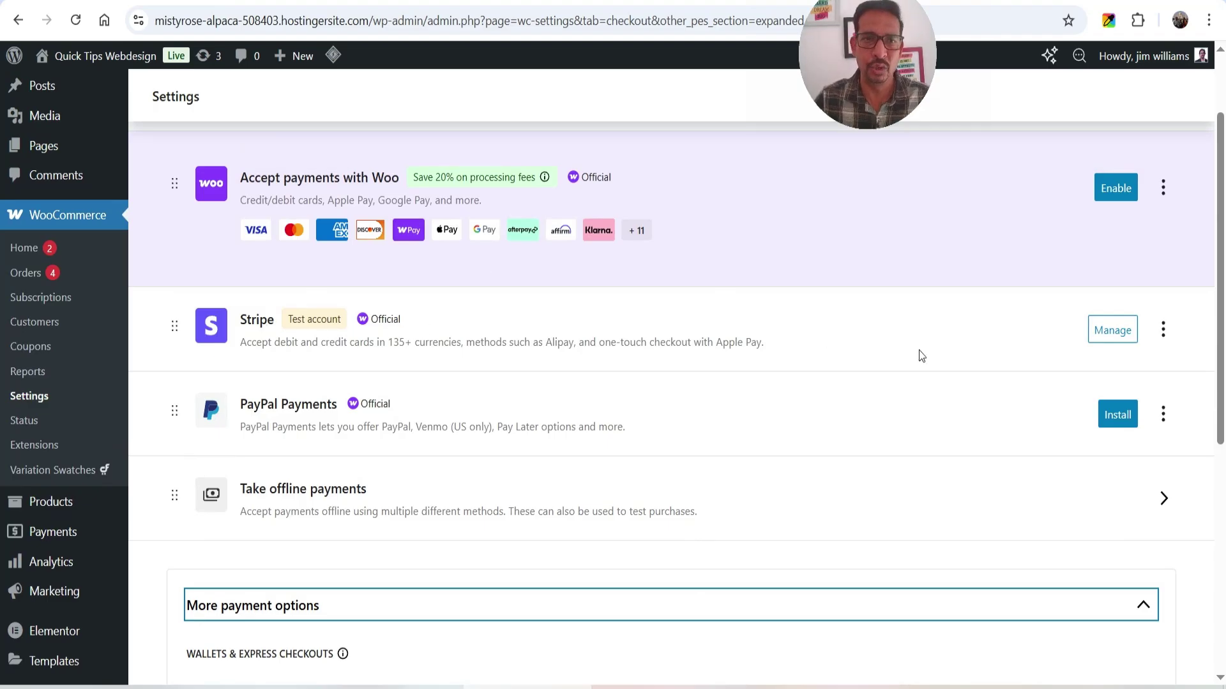
pyautogui.scroll(2, 917, 355)
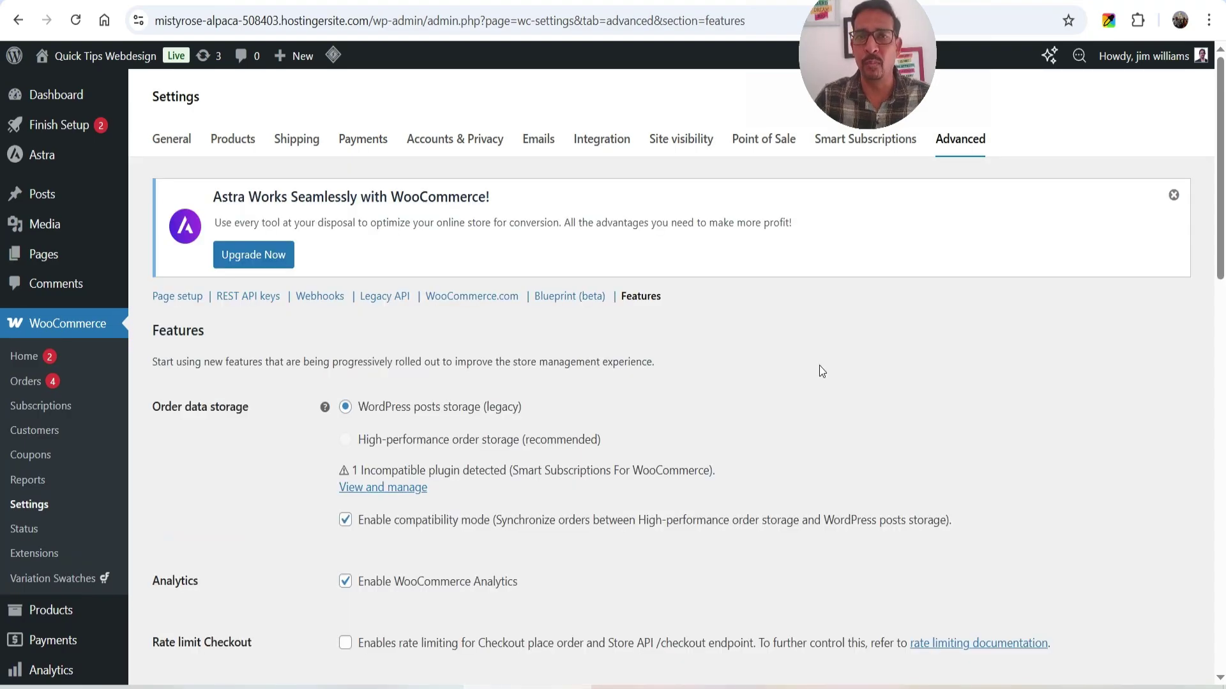
pyautogui.moveTo(368, 441); pyautogui.dragTo(591, 443)
pyautogui.click(730, 421)
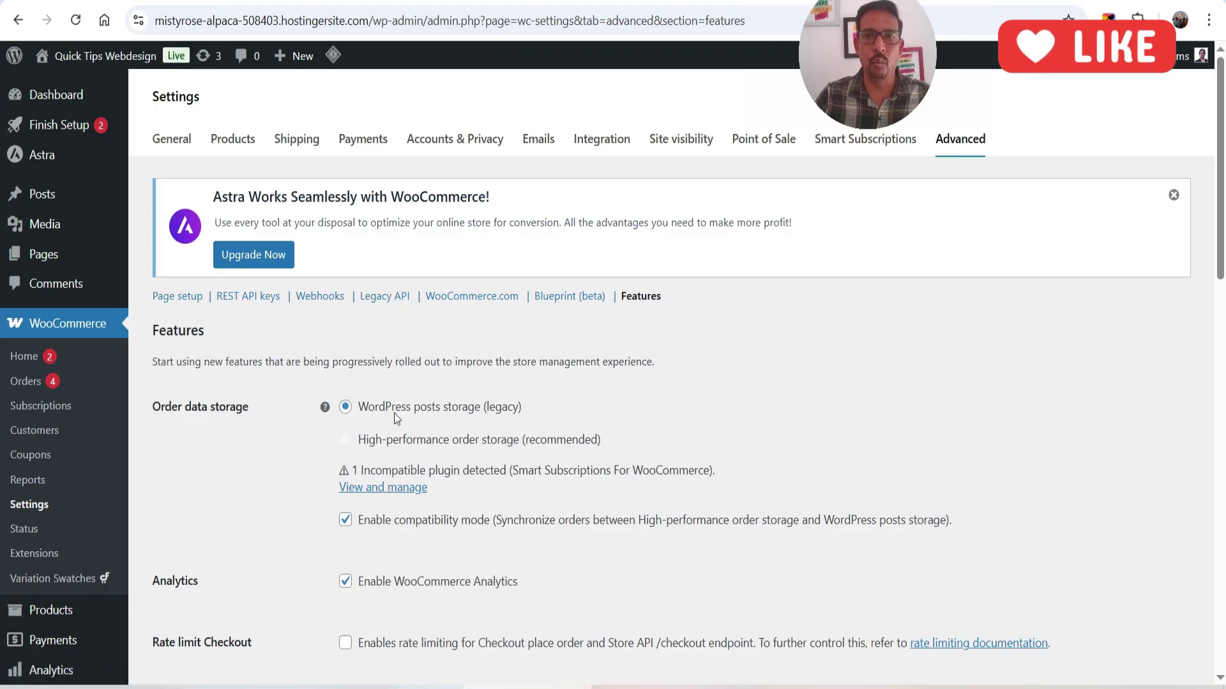
pyautogui.scroll(-10, 634, 393)
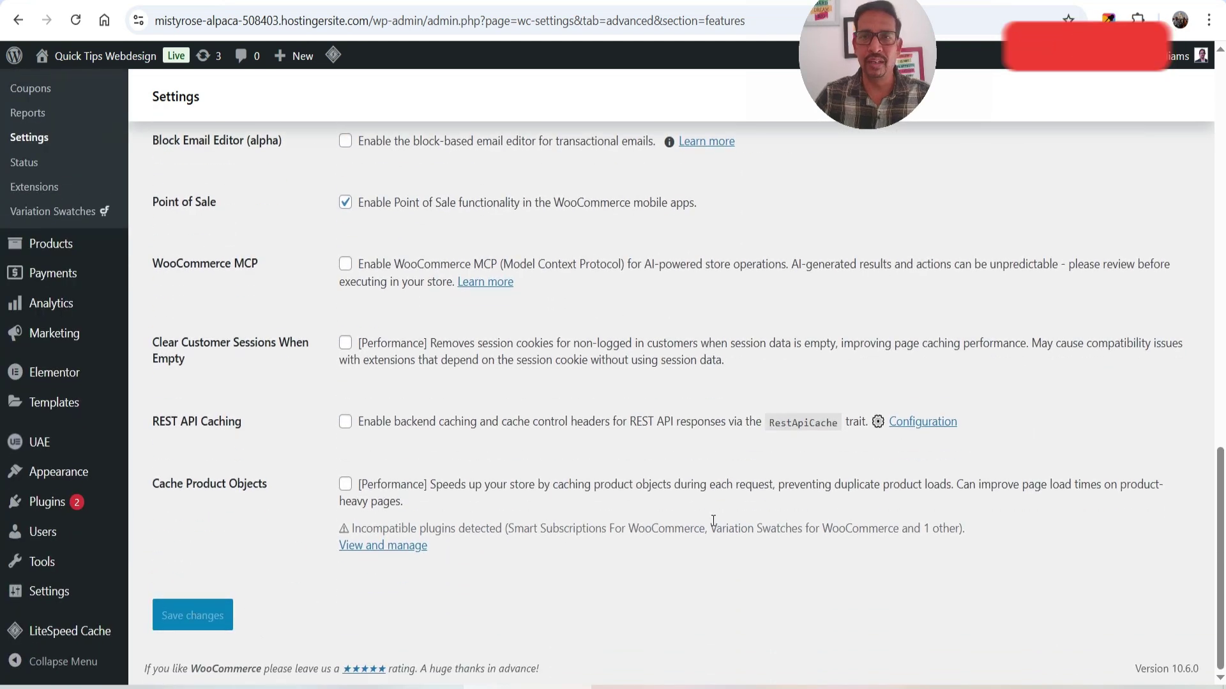
pyautogui.scroll(3, 720, 486)
pyautogui.scroll(15, 720, 487)
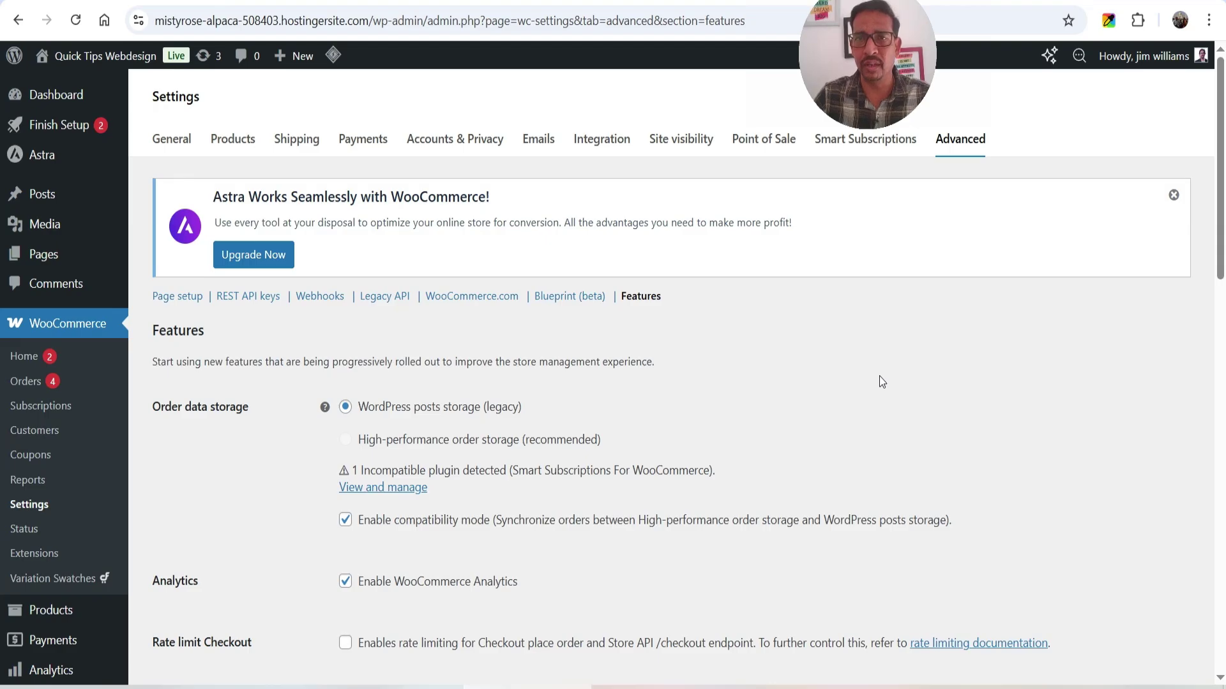
# - Open the Smart Subscriptions settings and review its General section with subscriptions enabled
pyautogui.click(857, 150)
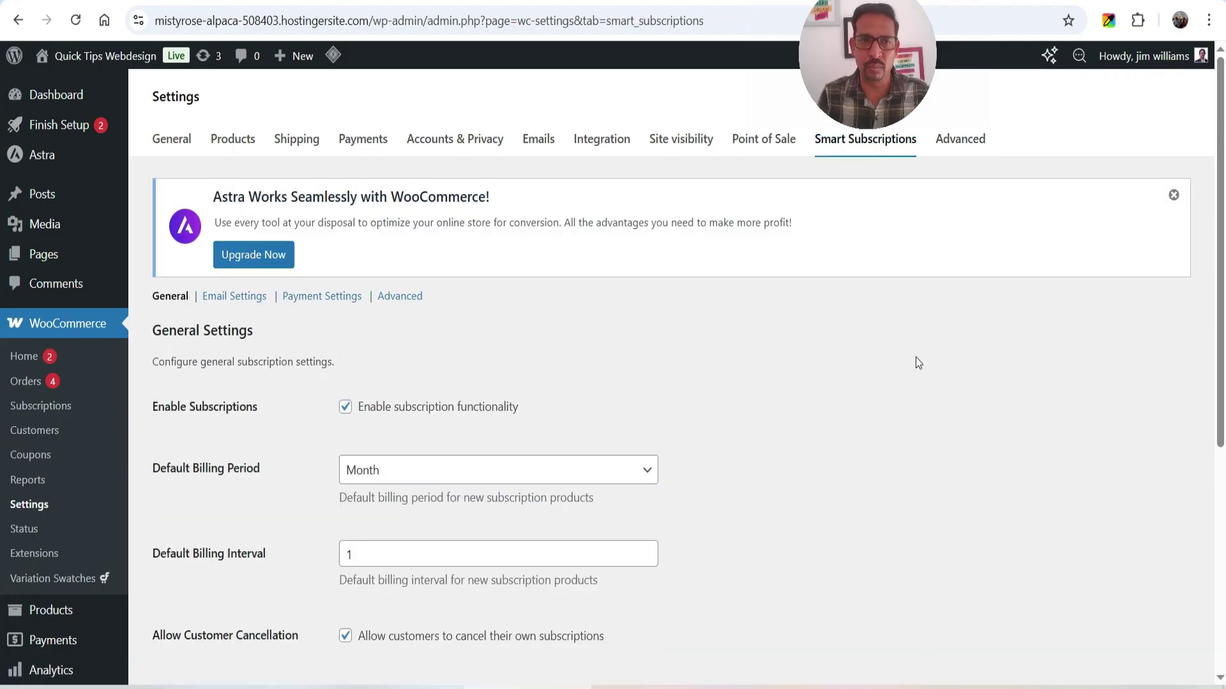
pyautogui.scroll(-2, 892, 381)
pyautogui.scroll(-3, 868, 380)
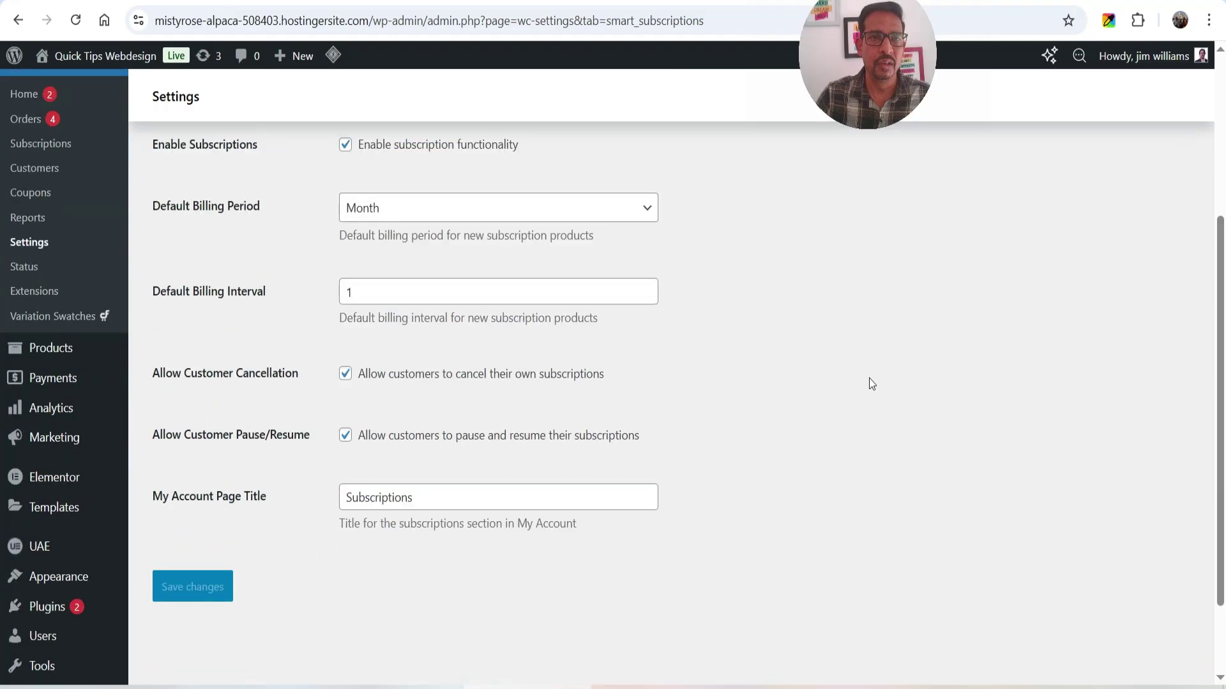
pyautogui.scroll(1, 392, 257)
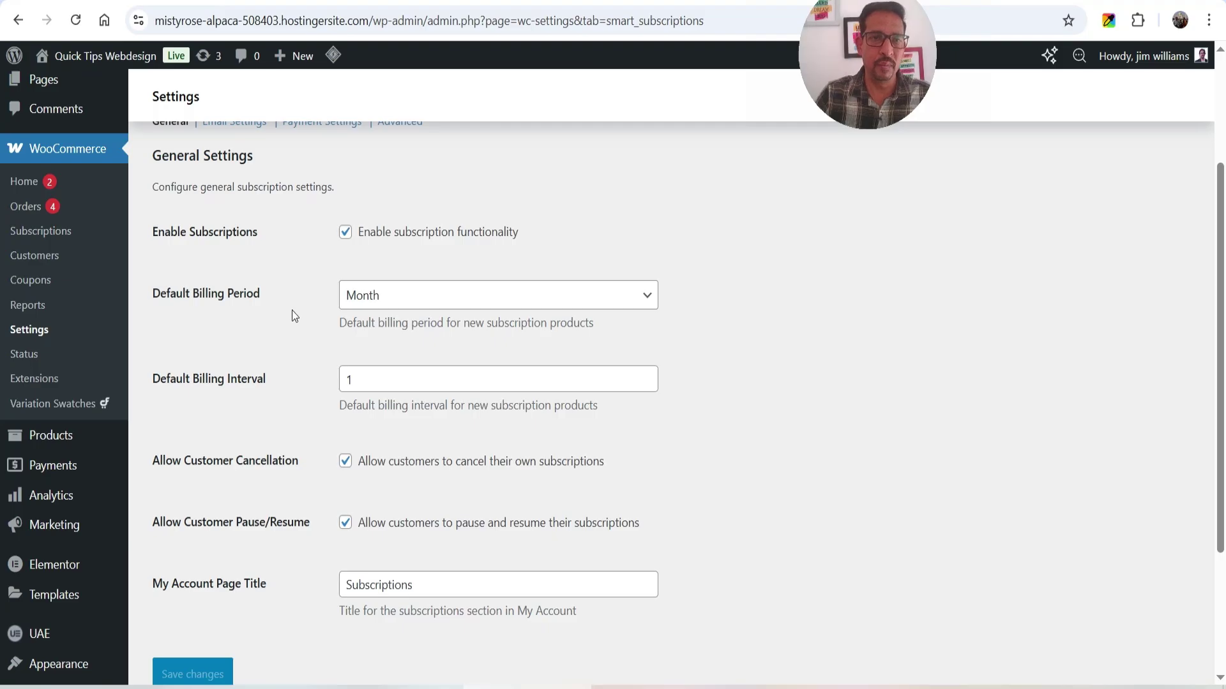
# - Check the default billing period, leaving Month at interval 1, and review cancel and pause options
pyautogui.click(410, 308)
pyautogui.click(810, 339)
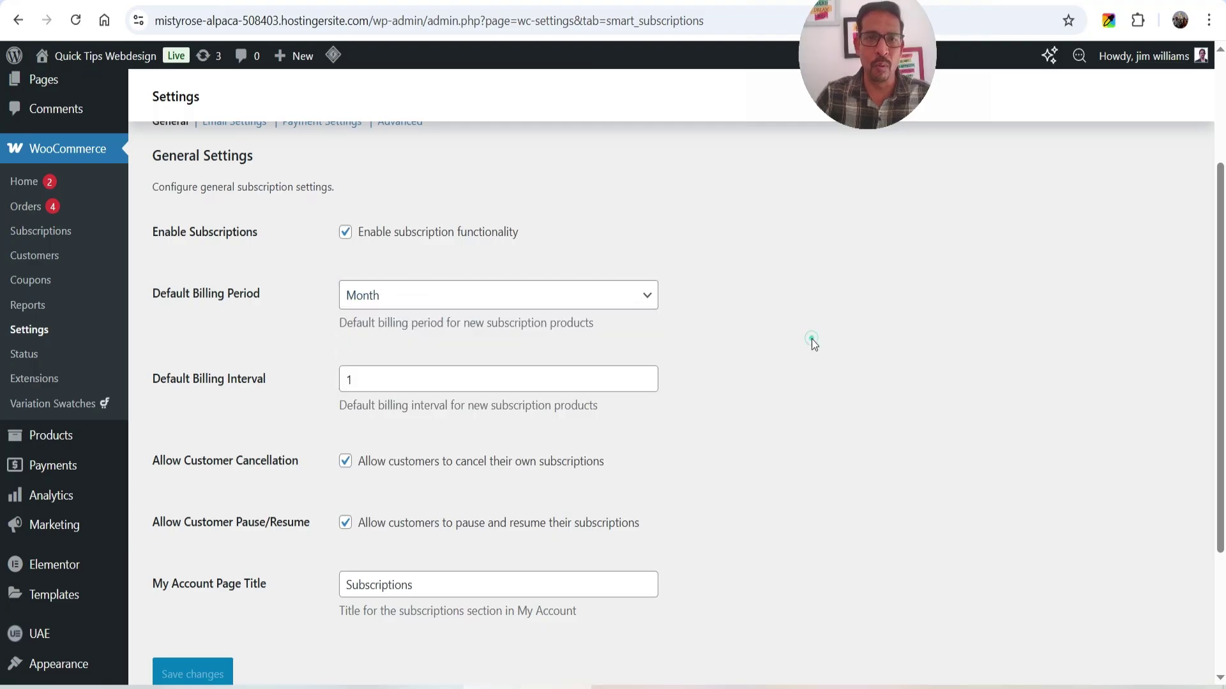
pyautogui.click(582, 305)
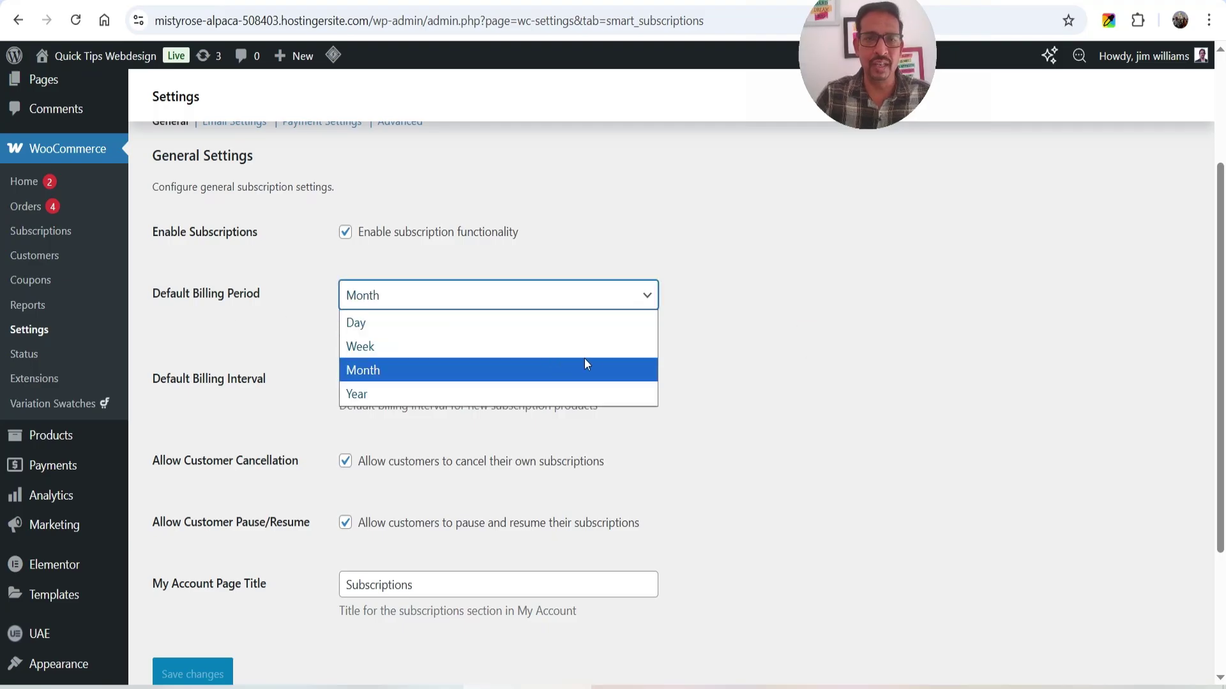
pyautogui.click(878, 391)
pyautogui.scroll(-1, 830, 358)
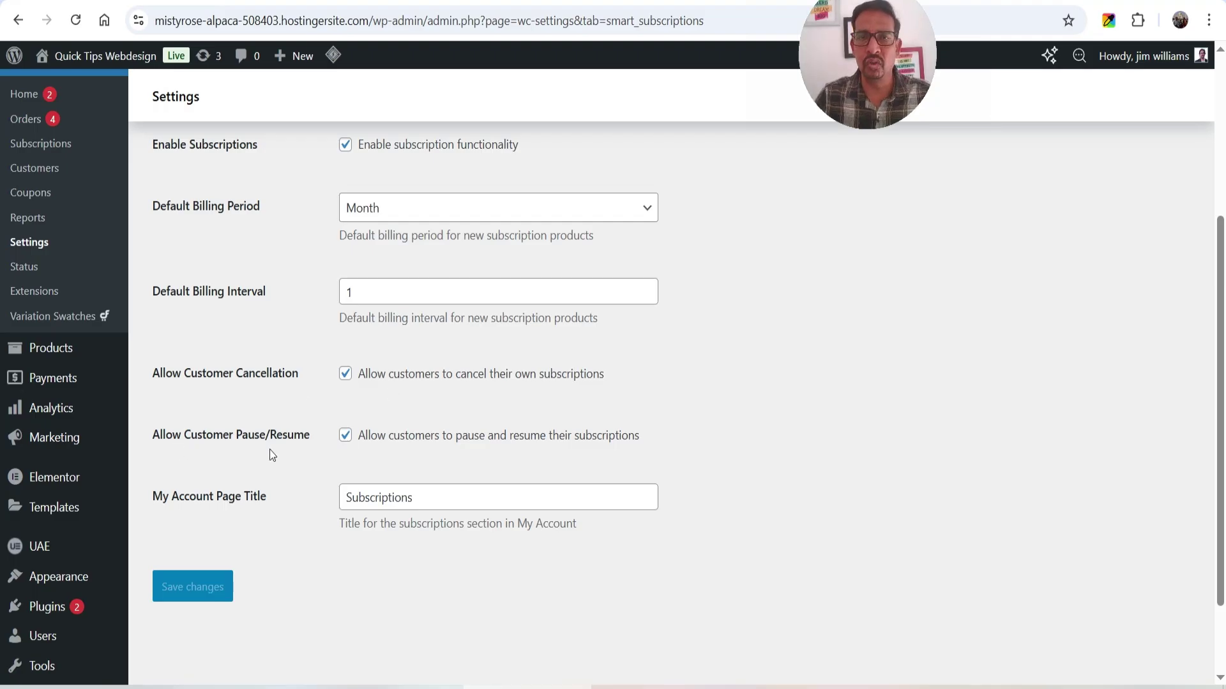
pyautogui.scroll(-2, 722, 420)
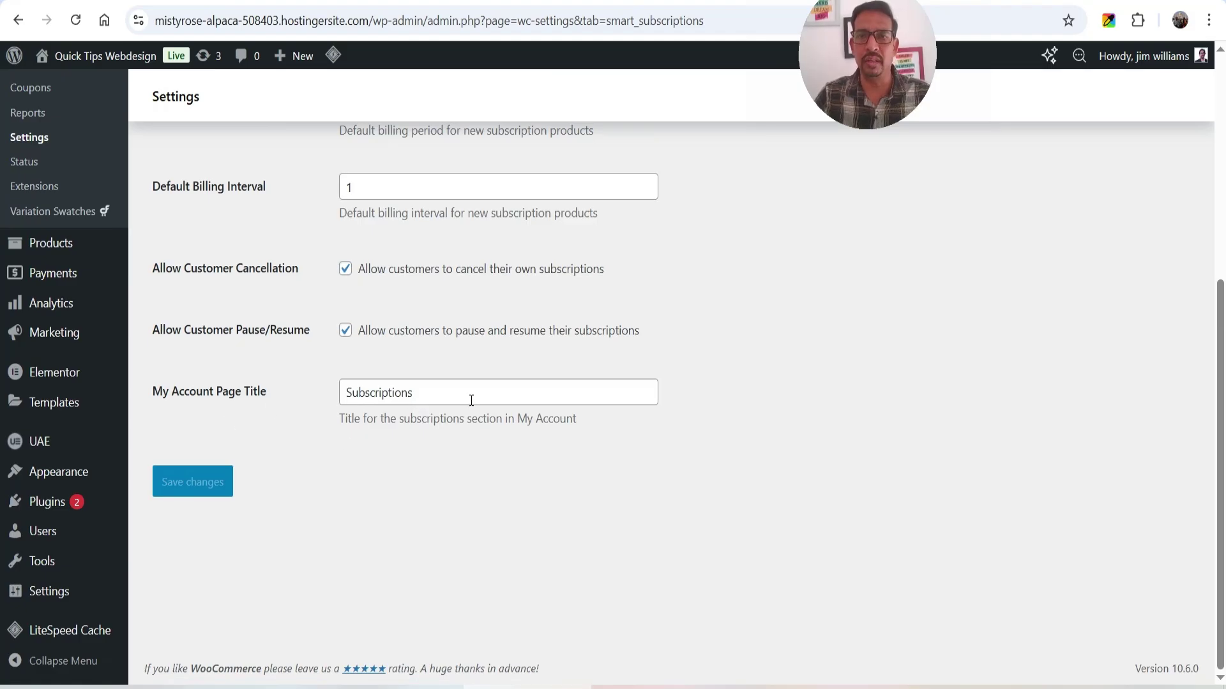
pyautogui.scroll(3, 410, 268)
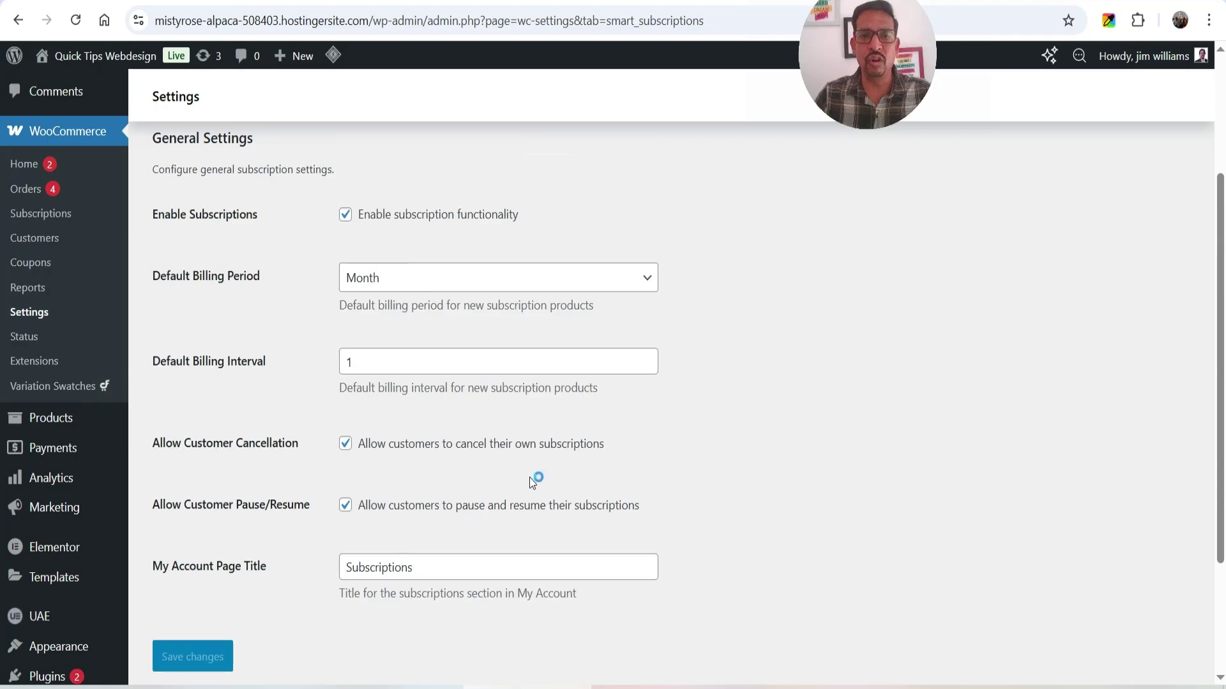
pyautogui.scroll(2, 531, 477)
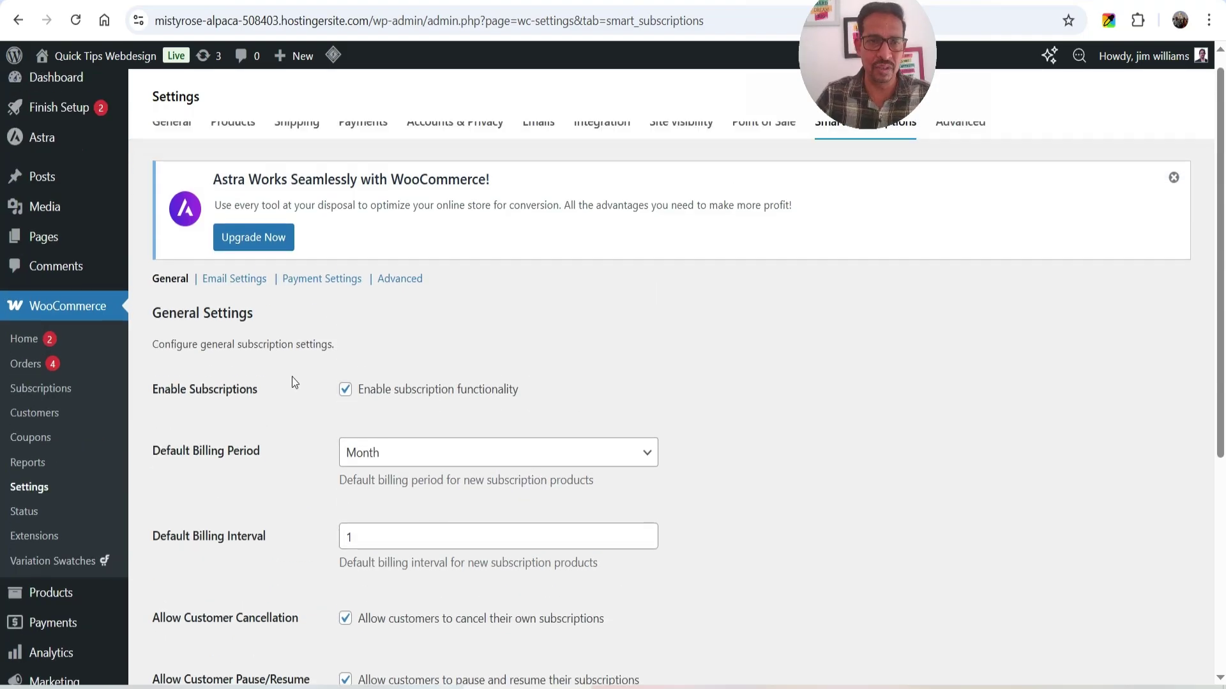
pyautogui.click(235, 275)
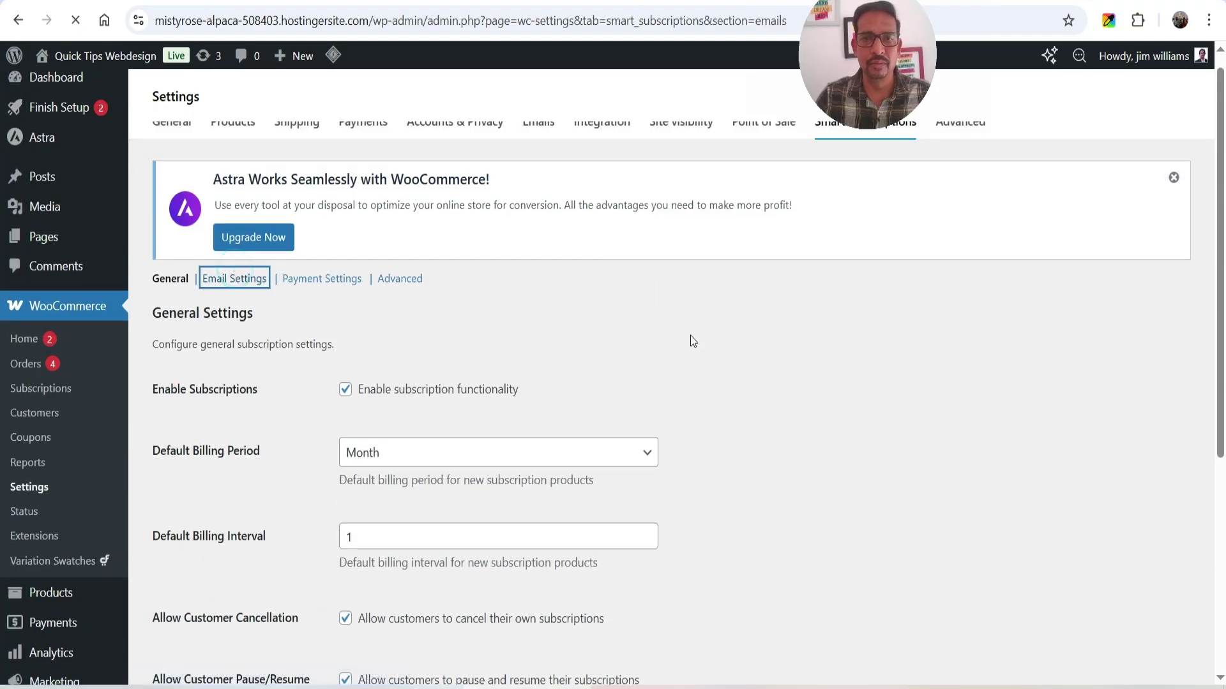
# - Scroll through the email settings, confirming customer and administrator subscription notifications are enabled
pyautogui.scroll(-3, 726, 294)
pyautogui.scroll(-2, 909, 388)
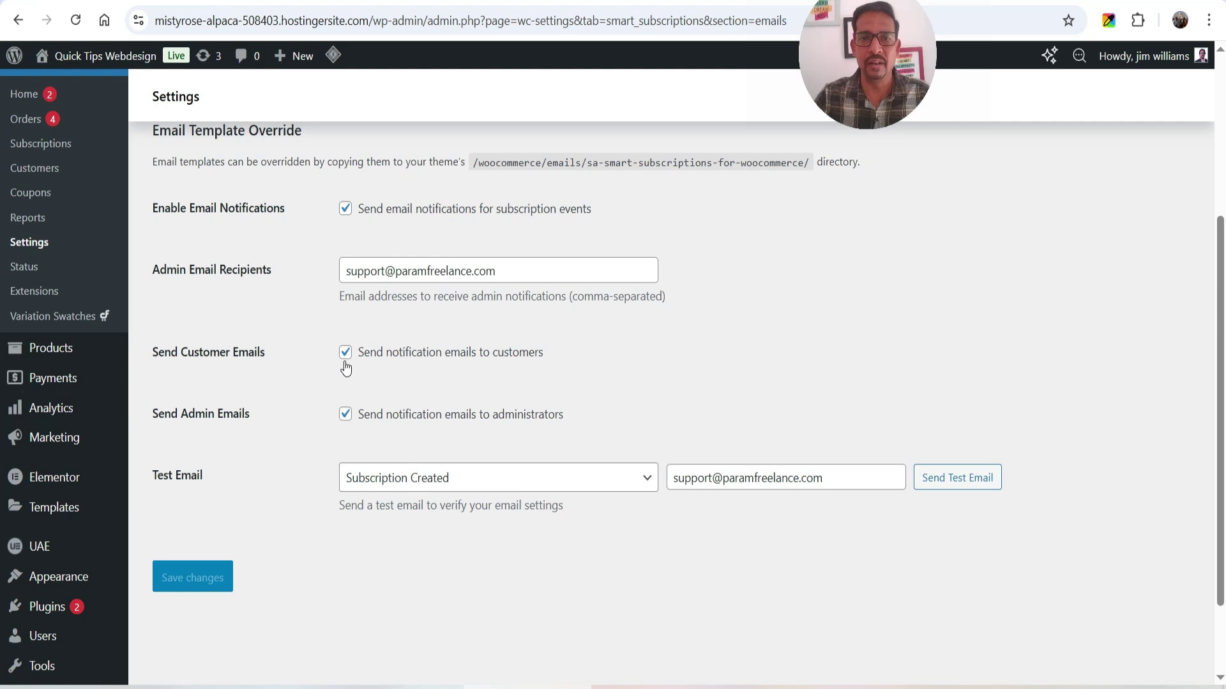
pyautogui.scroll(-2, 524, 377)
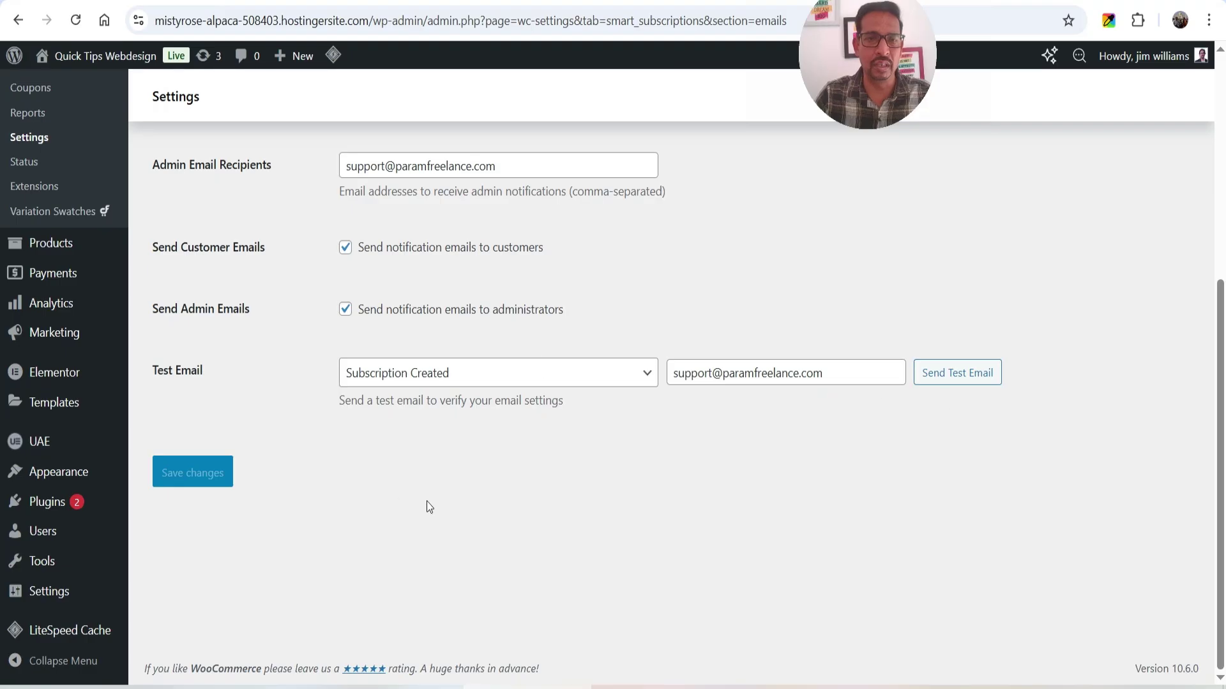
pyautogui.scroll(5, 424, 504)
# - Review Retry Failed Payments: 4 attempts at 12, 24, 48 and 72 hours, auto-cancel enabled
pyautogui.click(325, 280)
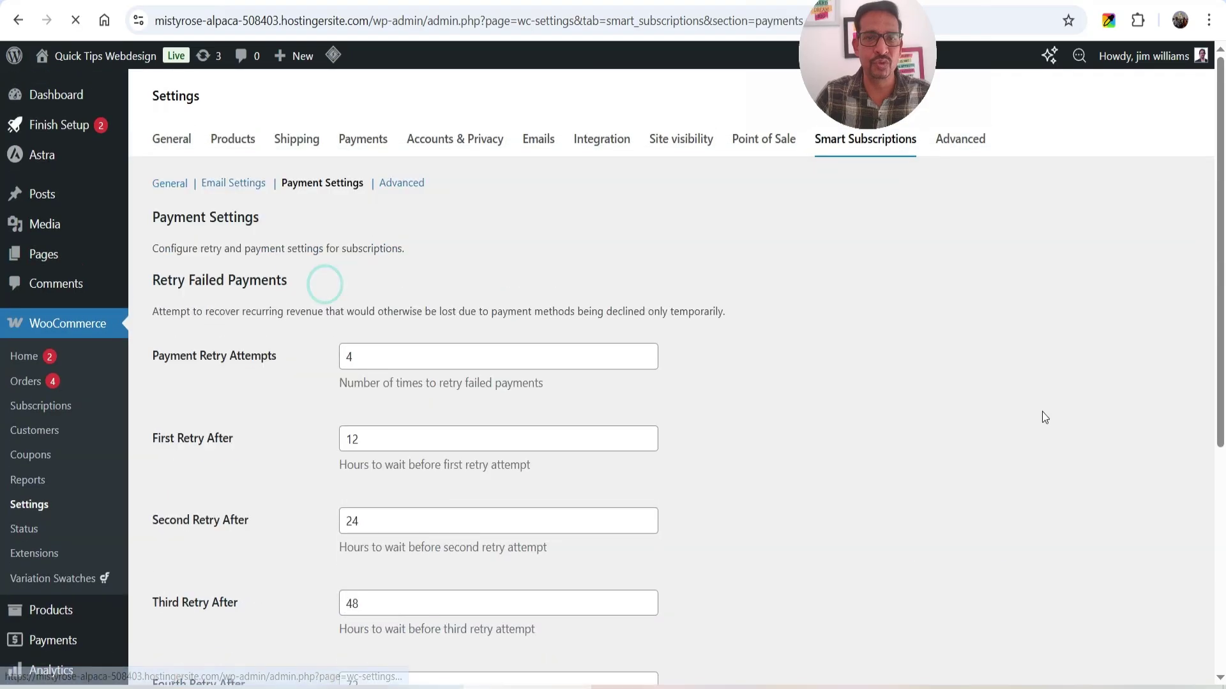
pyautogui.scroll(-1, 842, 354)
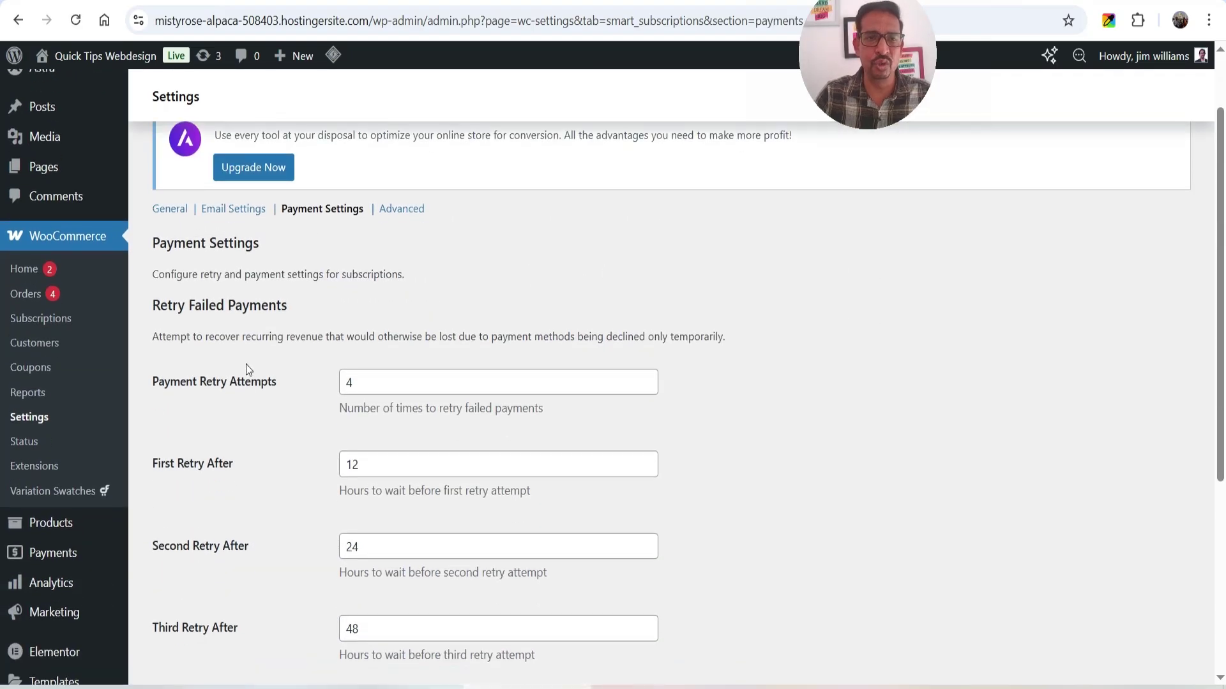
pyautogui.scroll(-1, 279, 349)
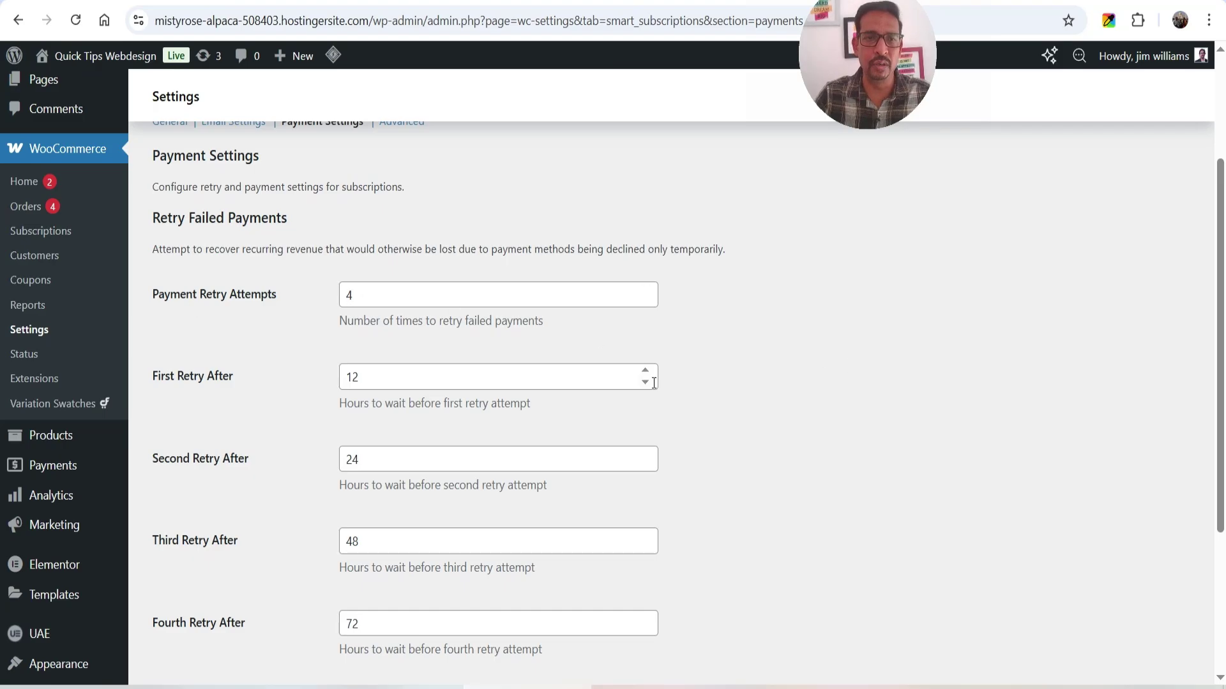
pyautogui.scroll(-1, 654, 383)
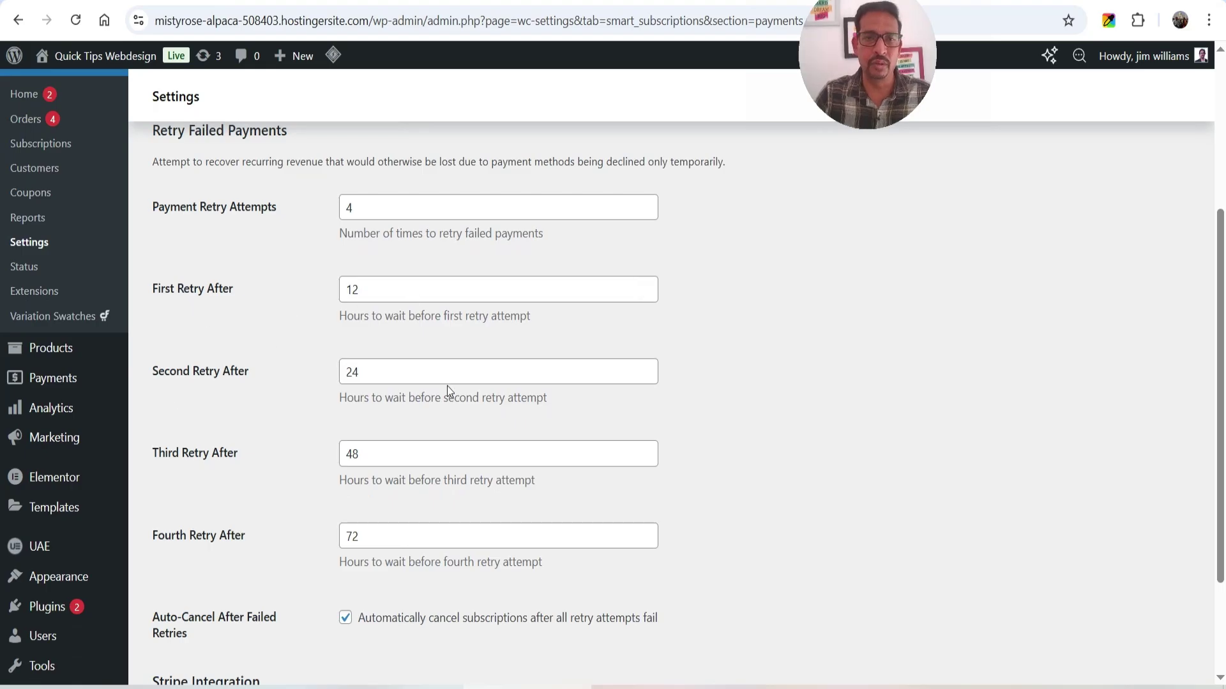
pyautogui.scroll(-2, 229, 377)
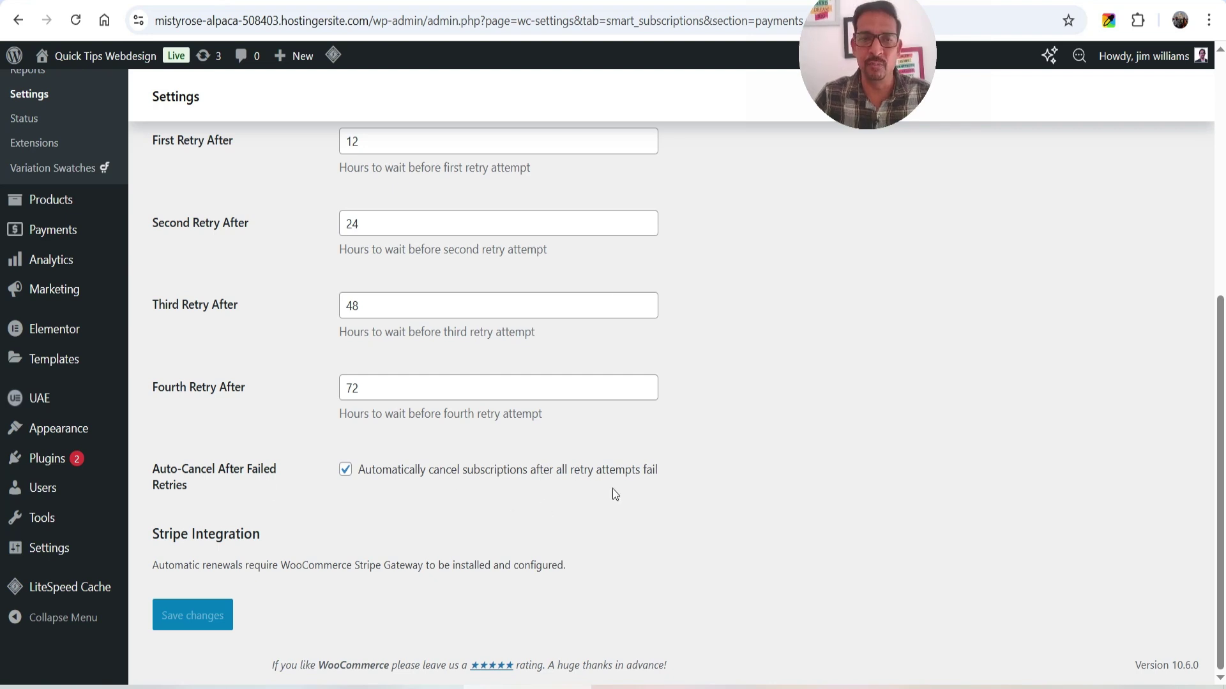
pyautogui.scroll(4, 860, 383)
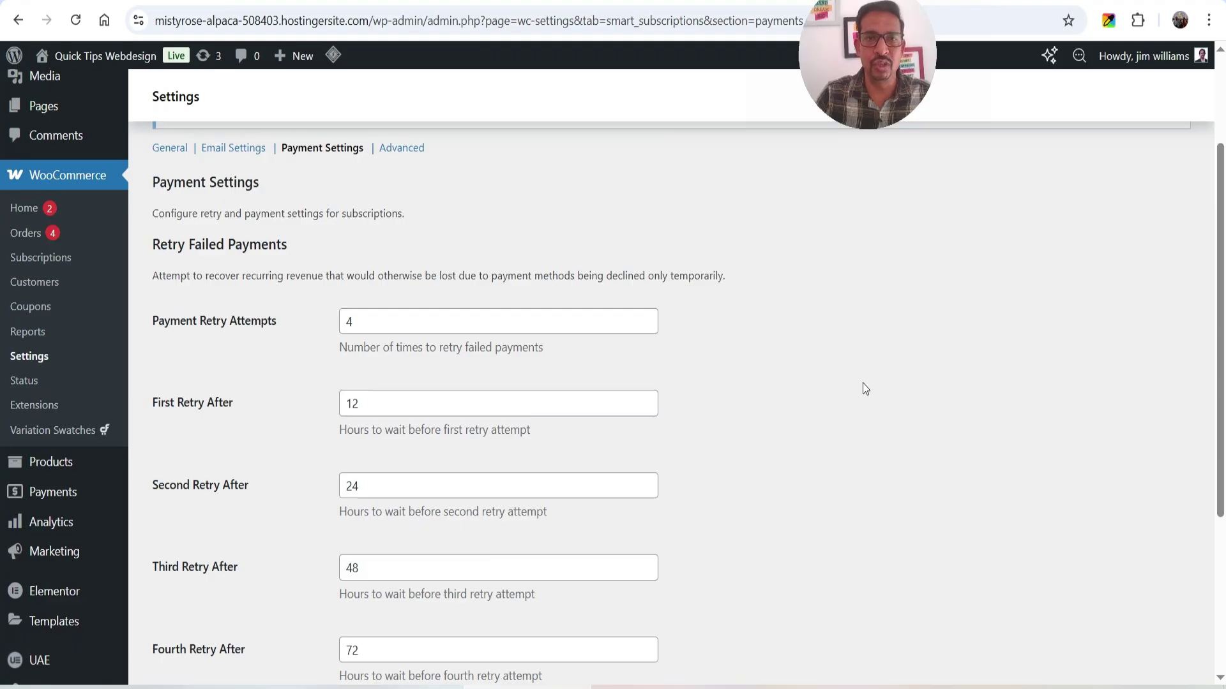
pyautogui.scroll(1, 857, 383)
# - Review Advanced settings: logging on, 365-day retention, batch size 50, REST API enabled, debug off
pyautogui.click(391, 235)
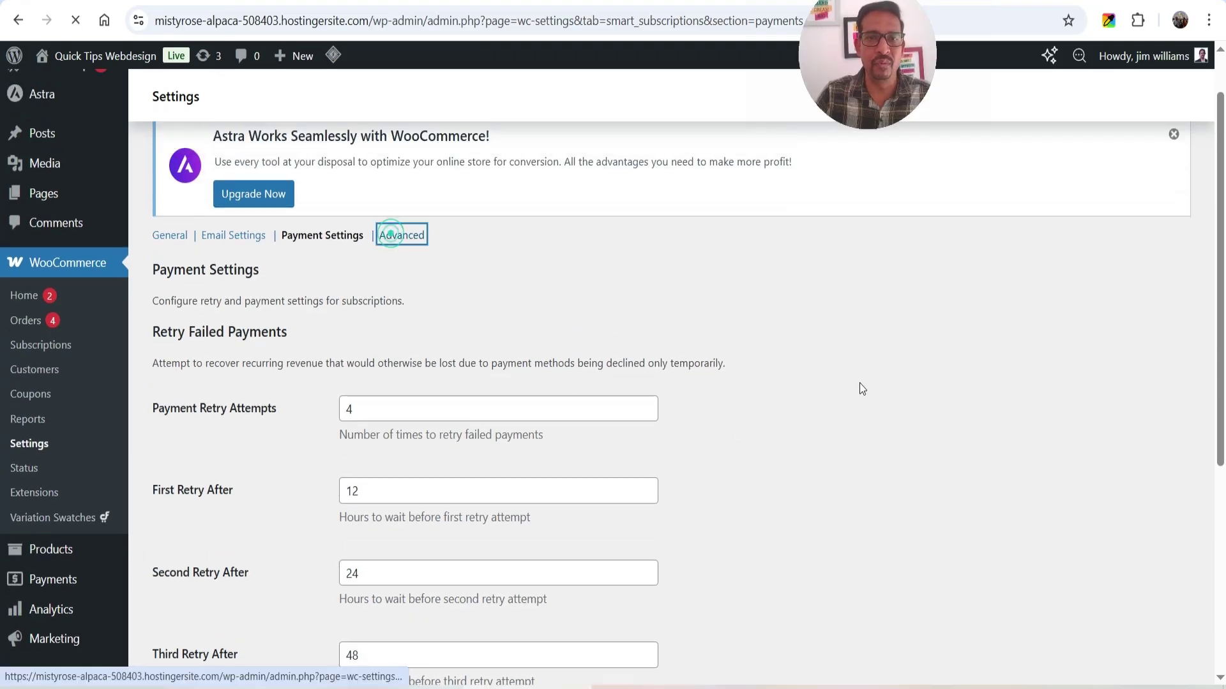
pyautogui.scroll(-2, 889, 401)
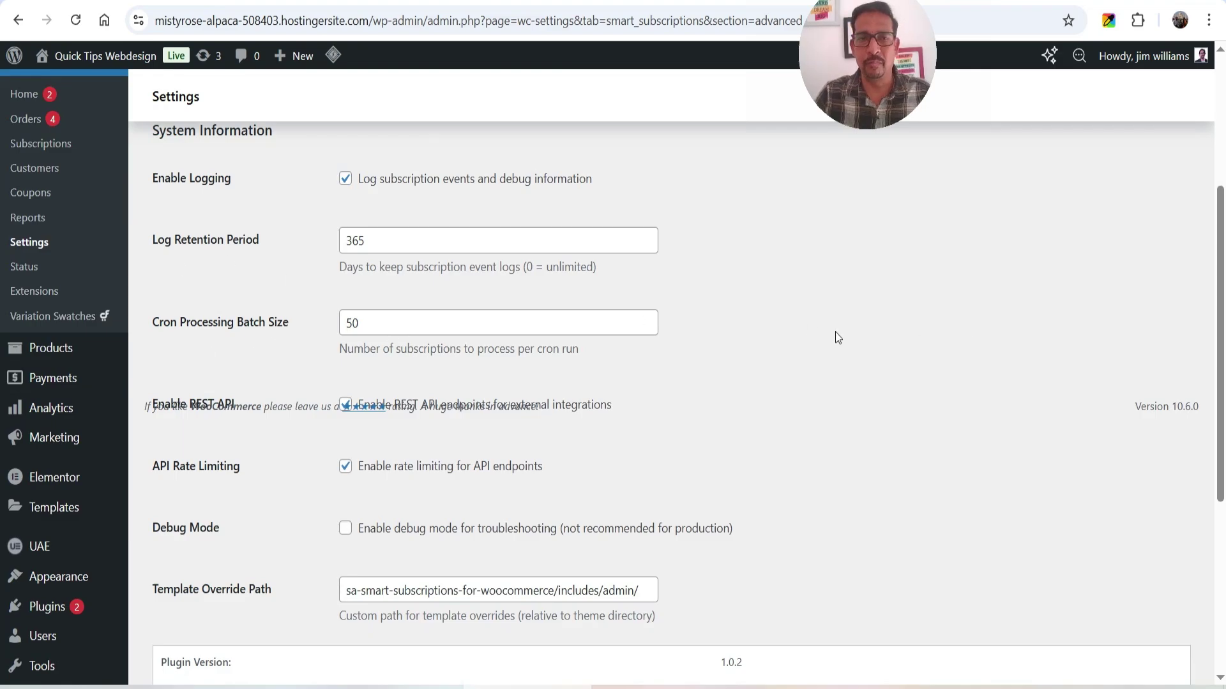
pyautogui.scroll(-2, 795, 327)
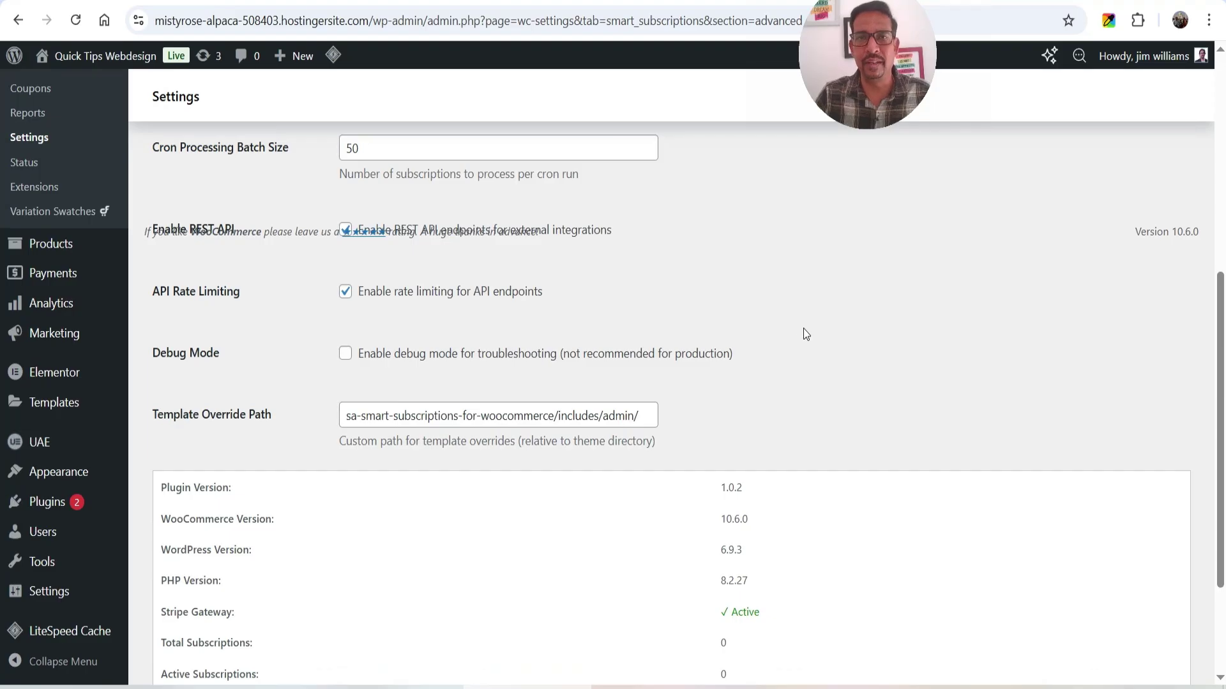
pyautogui.scroll(5, 803, 332)
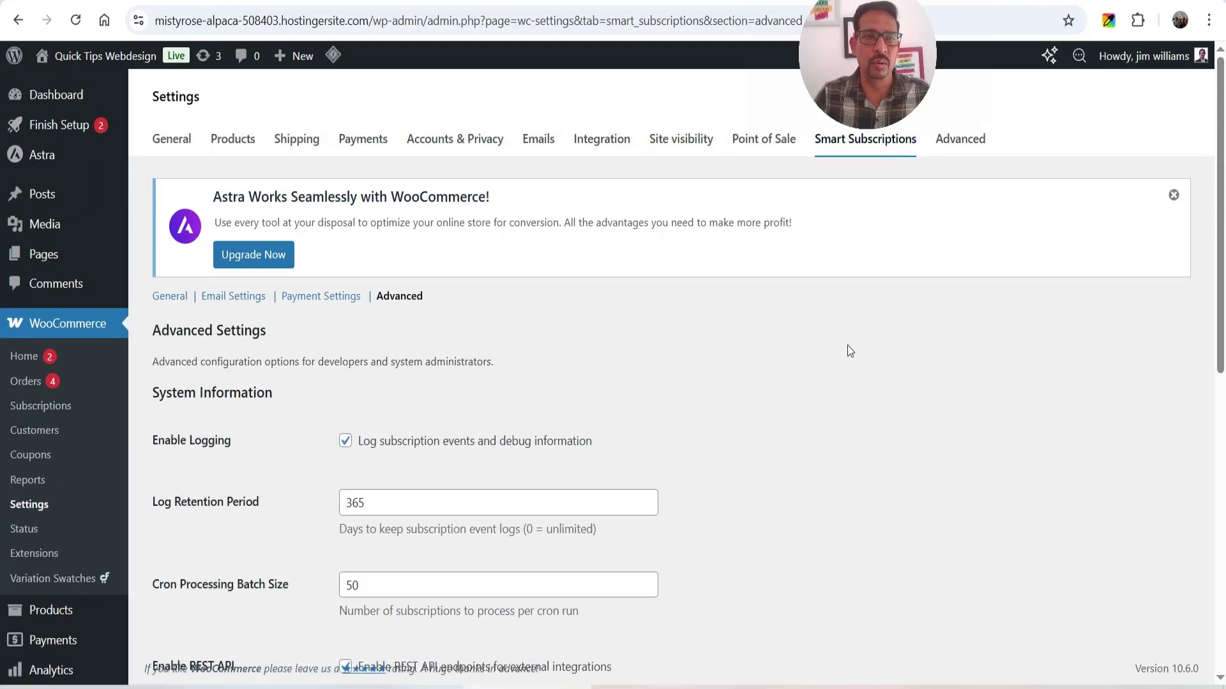
pyautogui.scroll(-2, 845, 347)
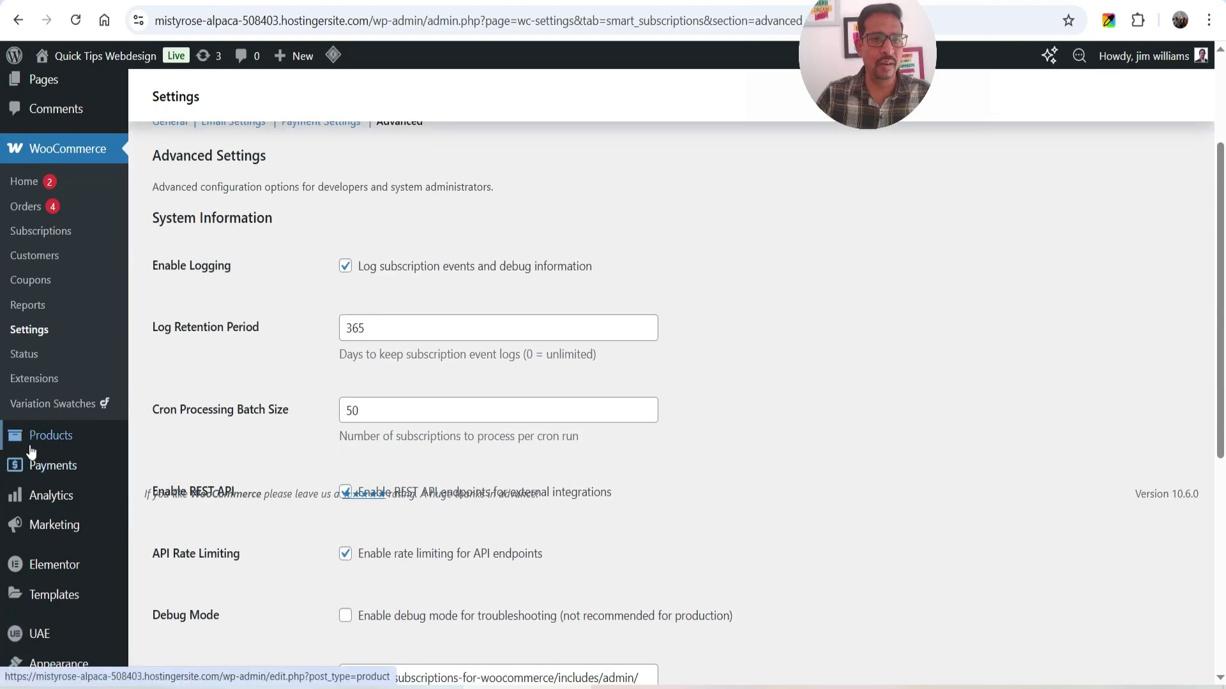
# - Open a new product form in a new tab from Products > All Products
pyautogui.moveTo(32, 451)
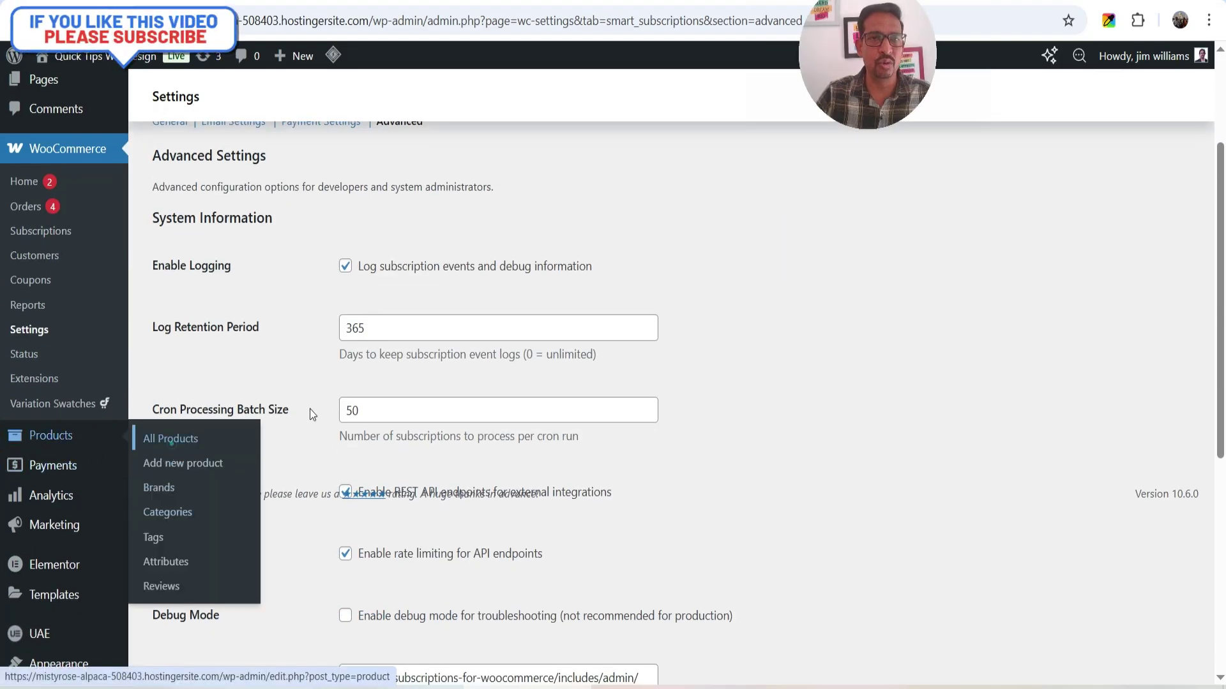
pyautogui.click(172, 441)
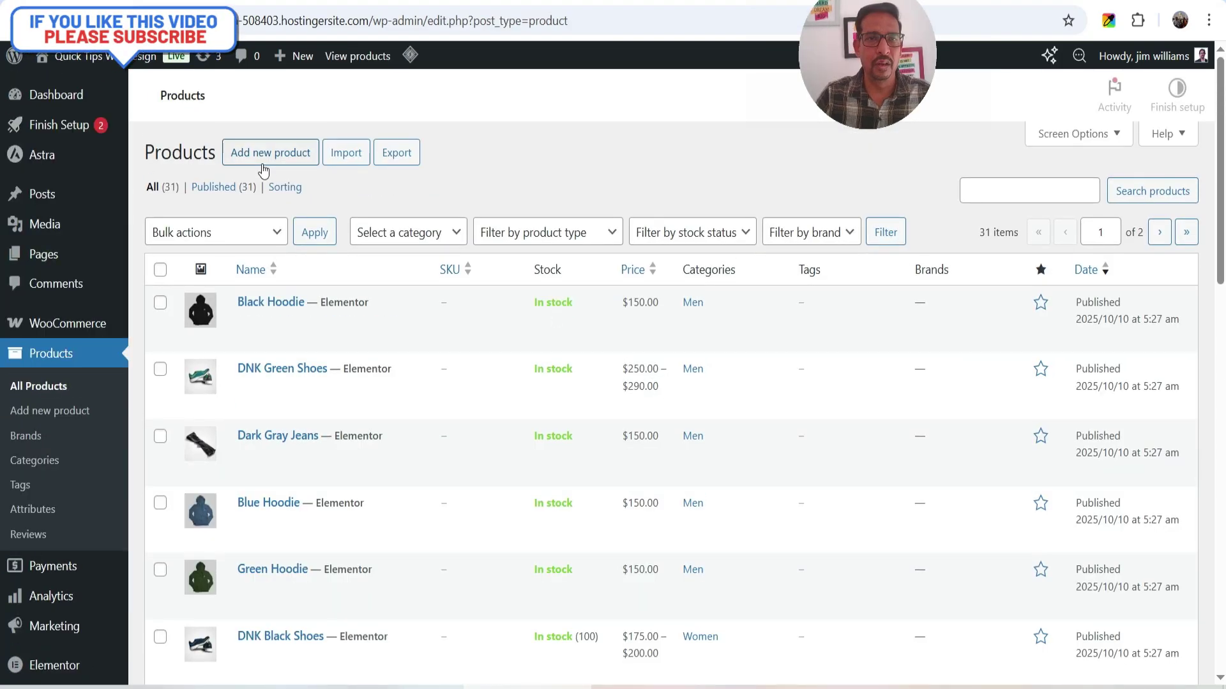
pyautogui.rightClick(285, 162)
pyautogui.click(328, 172)
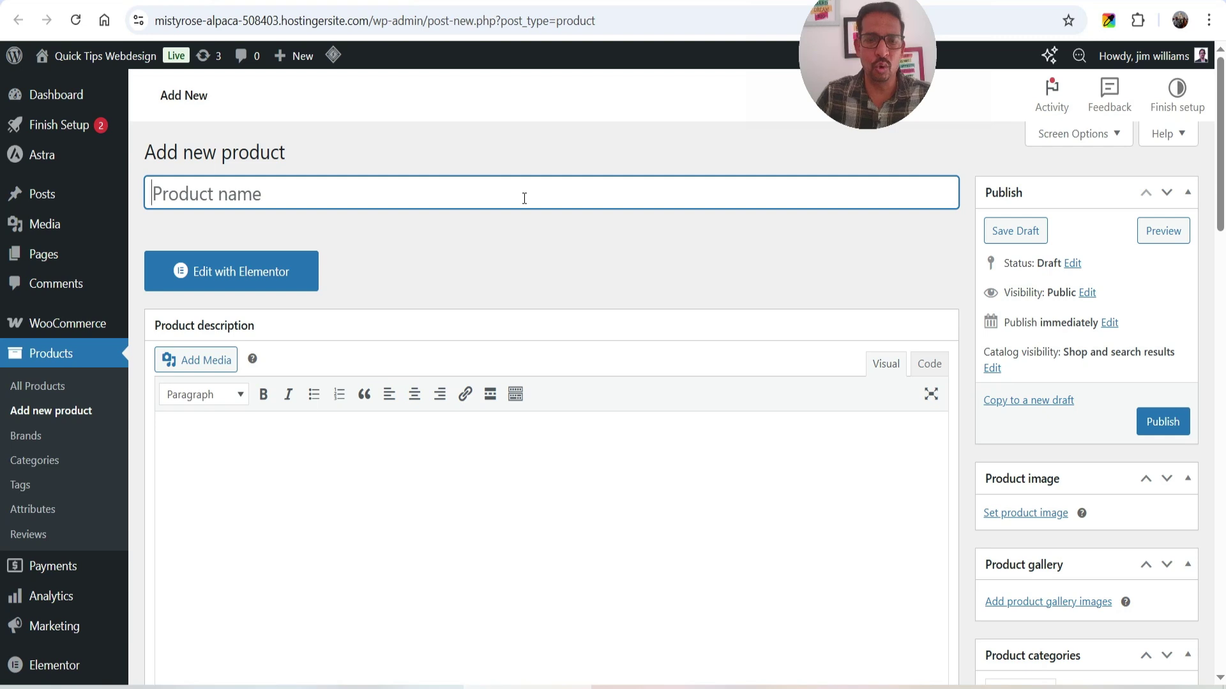
# - Title the product 'Yoga Classes' and describe it as 'This is a monthly subscription Yoga Class'
pyautogui.write('Yoga ')
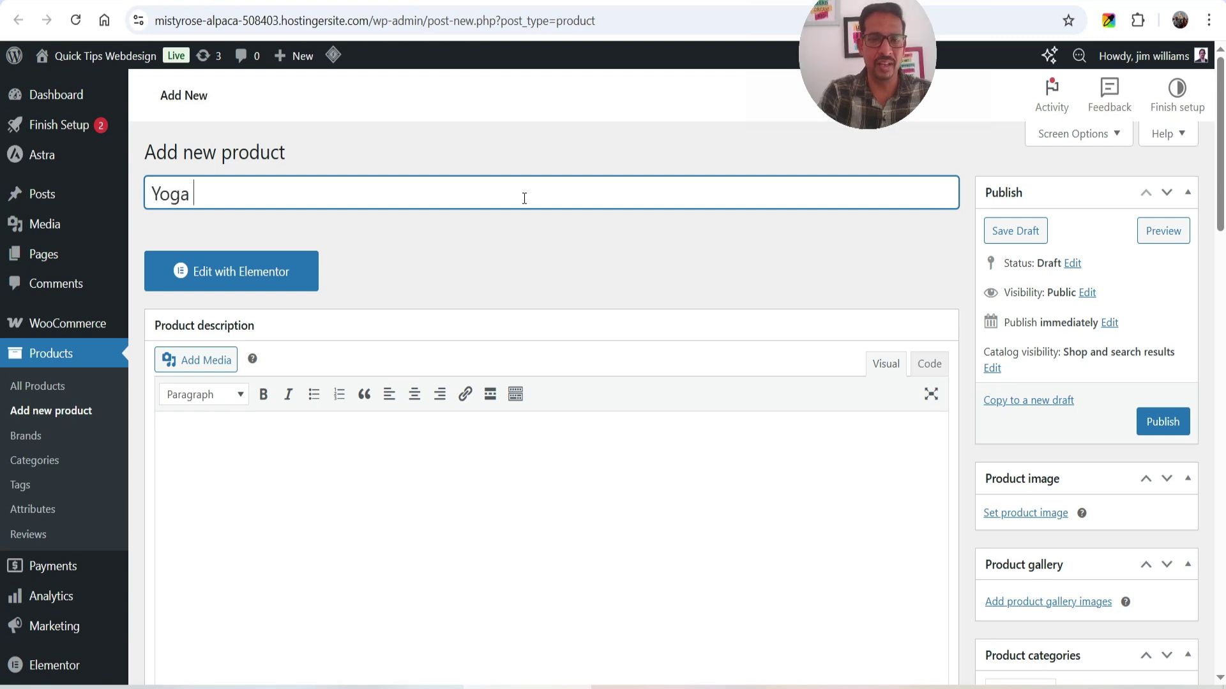
pyautogui.write('Classe')
pyautogui.press('BackSpace')
pyautogui.press('BackSpace')
pyautogui.press('BackSpace')
pyautogui.write('sses')
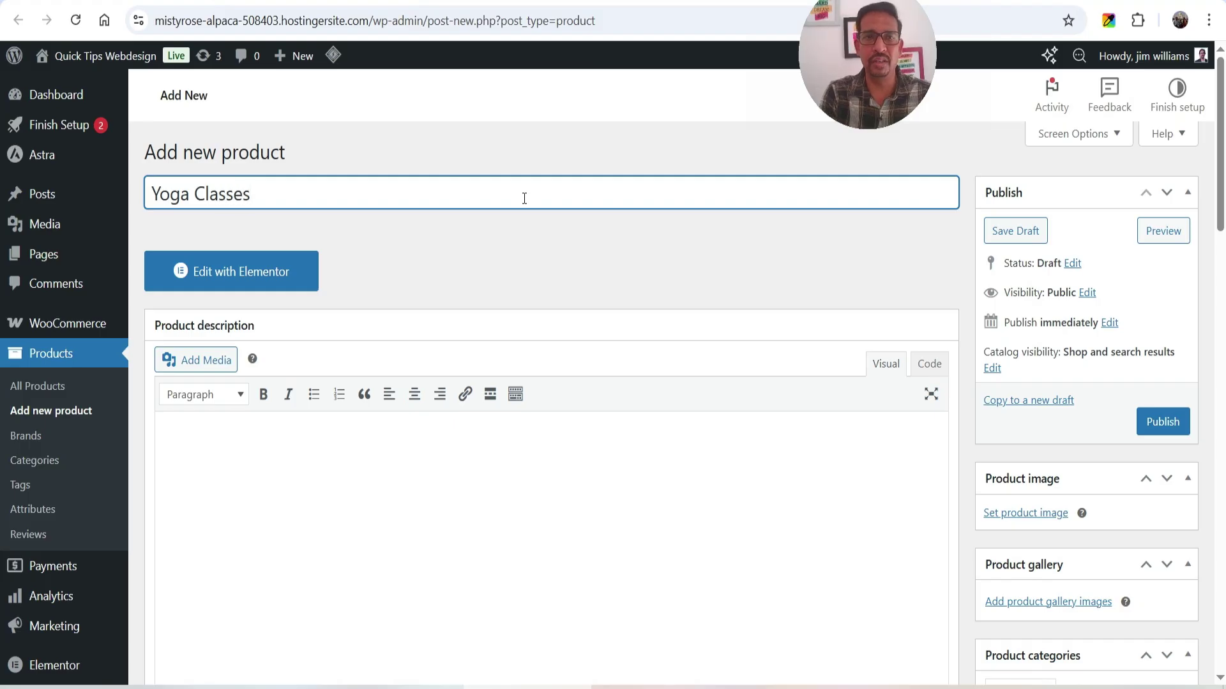
pyautogui.click(396, 523)
pyautogui.write('Thi')
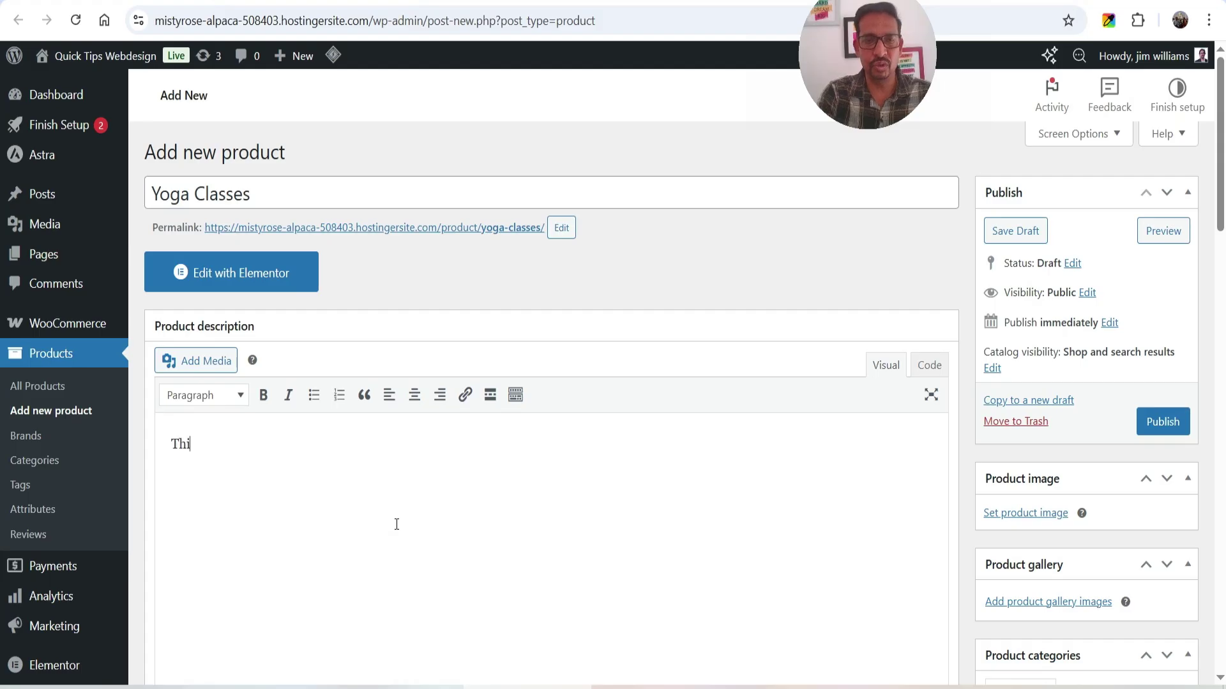
pyautogui.write('s is a mon')
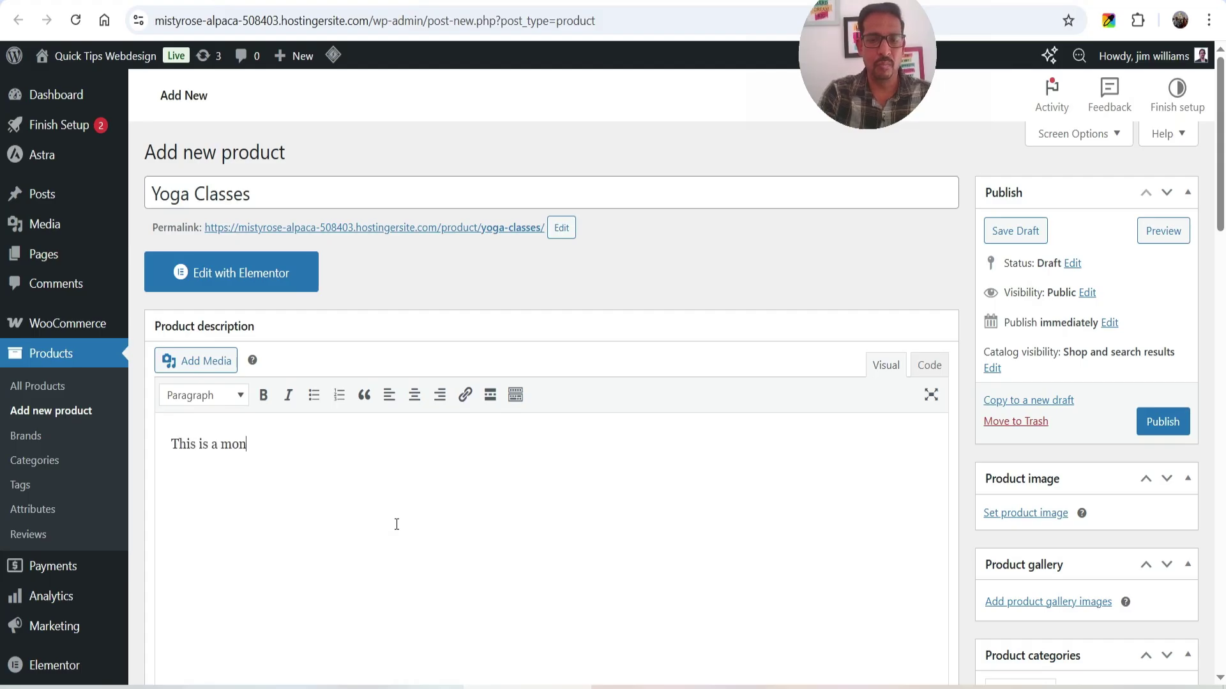
pyautogui.write('thly subscription Yoga Class.')
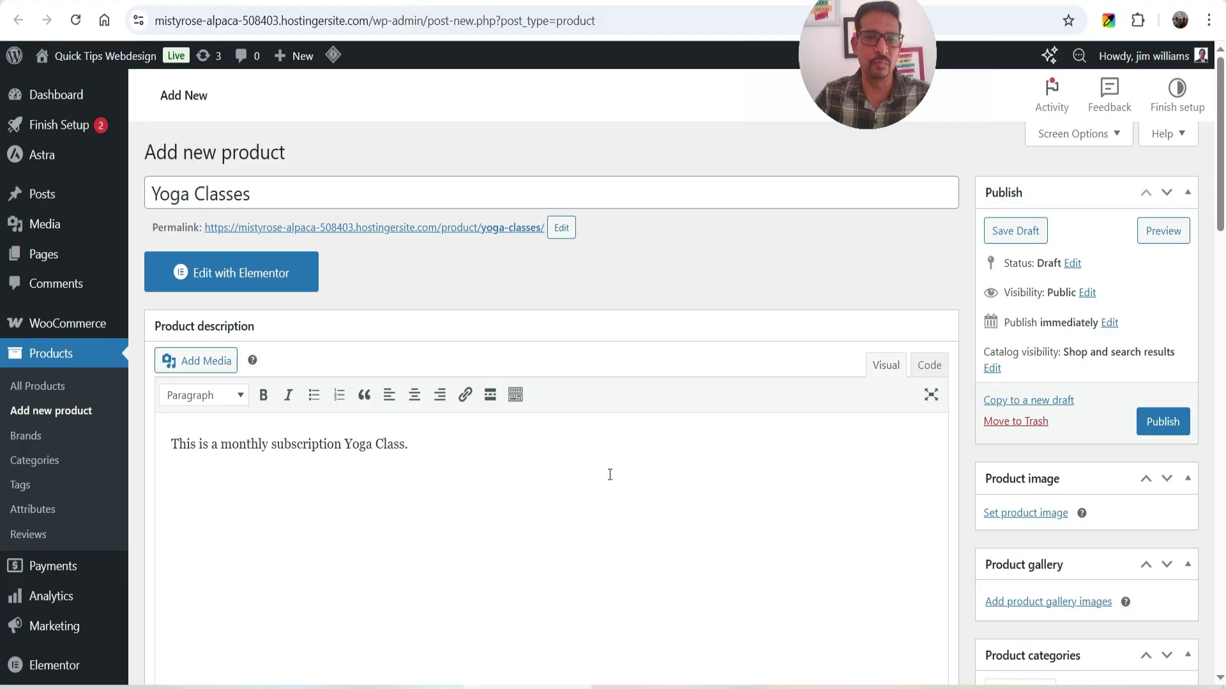
# - Make the product a virtual Simple Subscription priced at 99
pyautogui.scroll(-3, 613, 464)
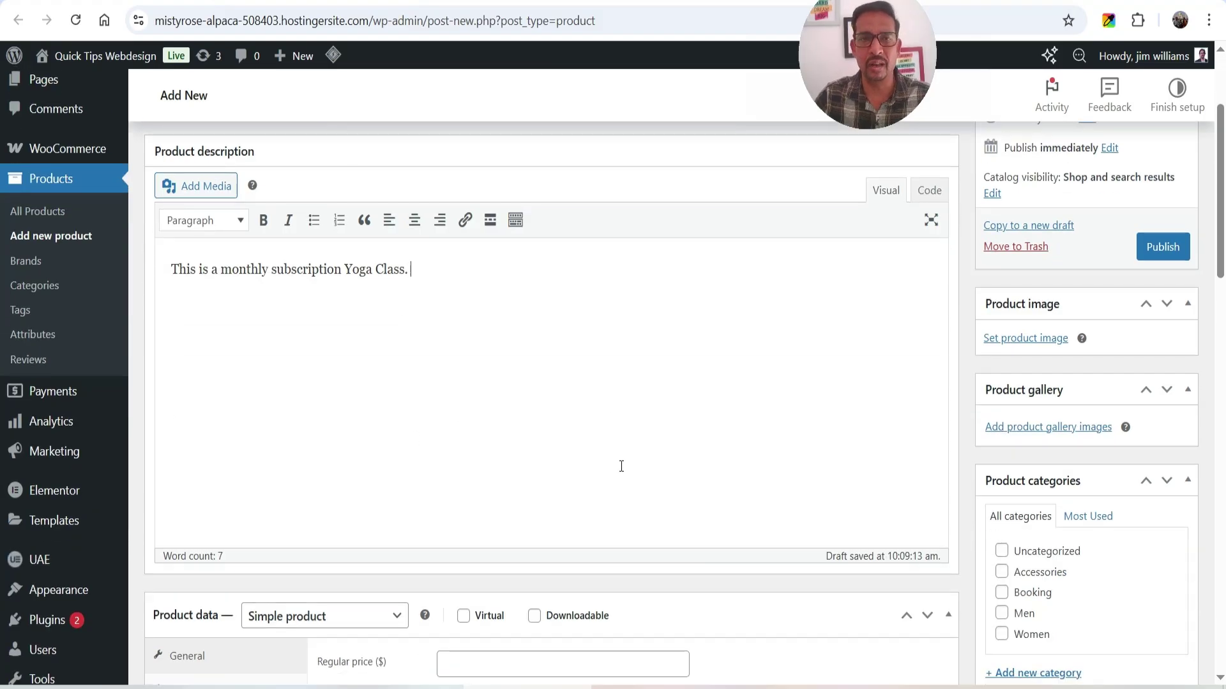
pyautogui.scroll(-4, 621, 466)
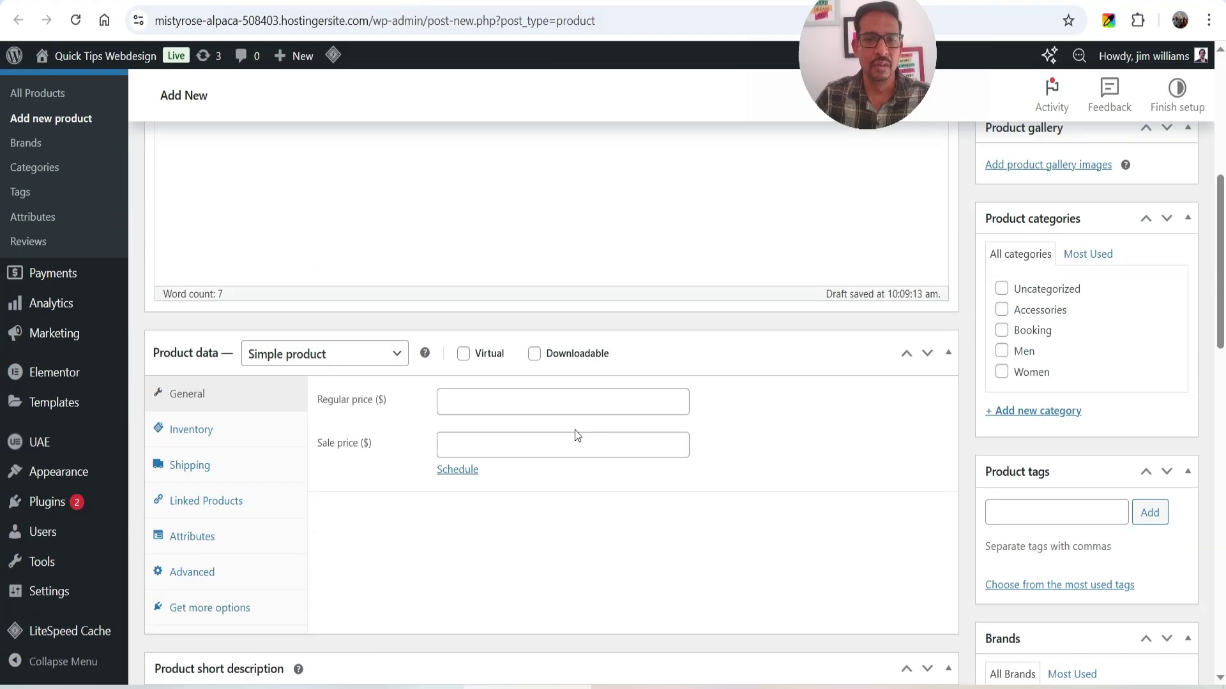
pyautogui.click(351, 360)
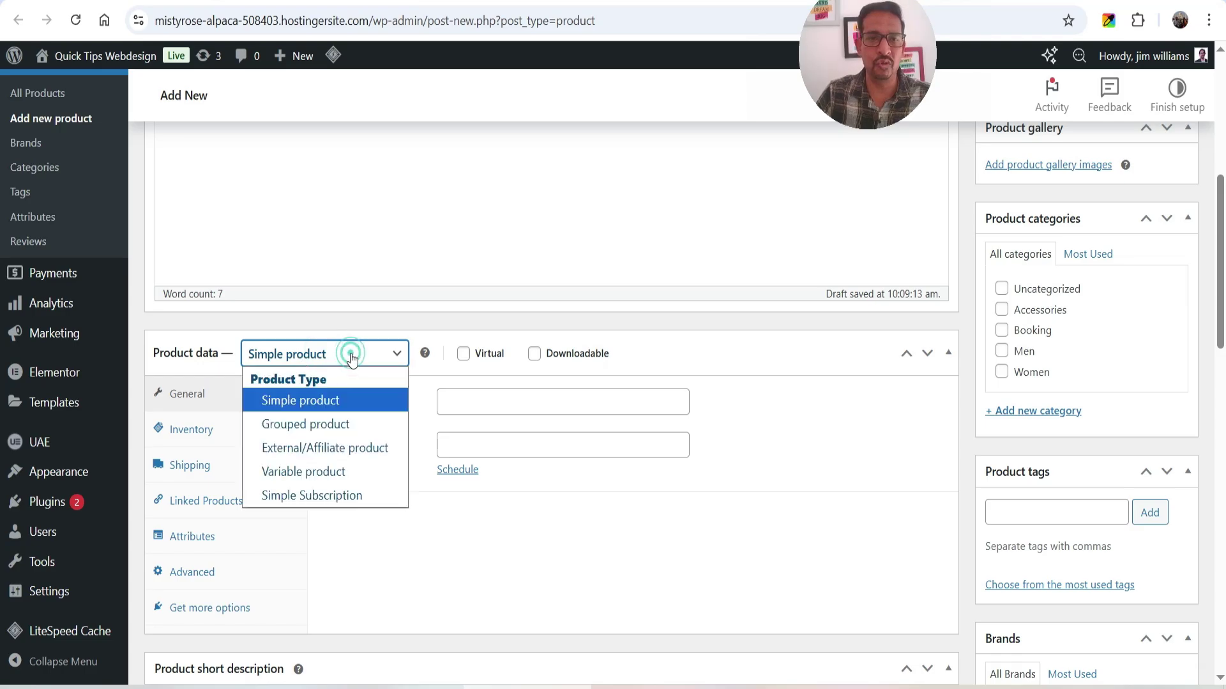
pyautogui.click(350, 496)
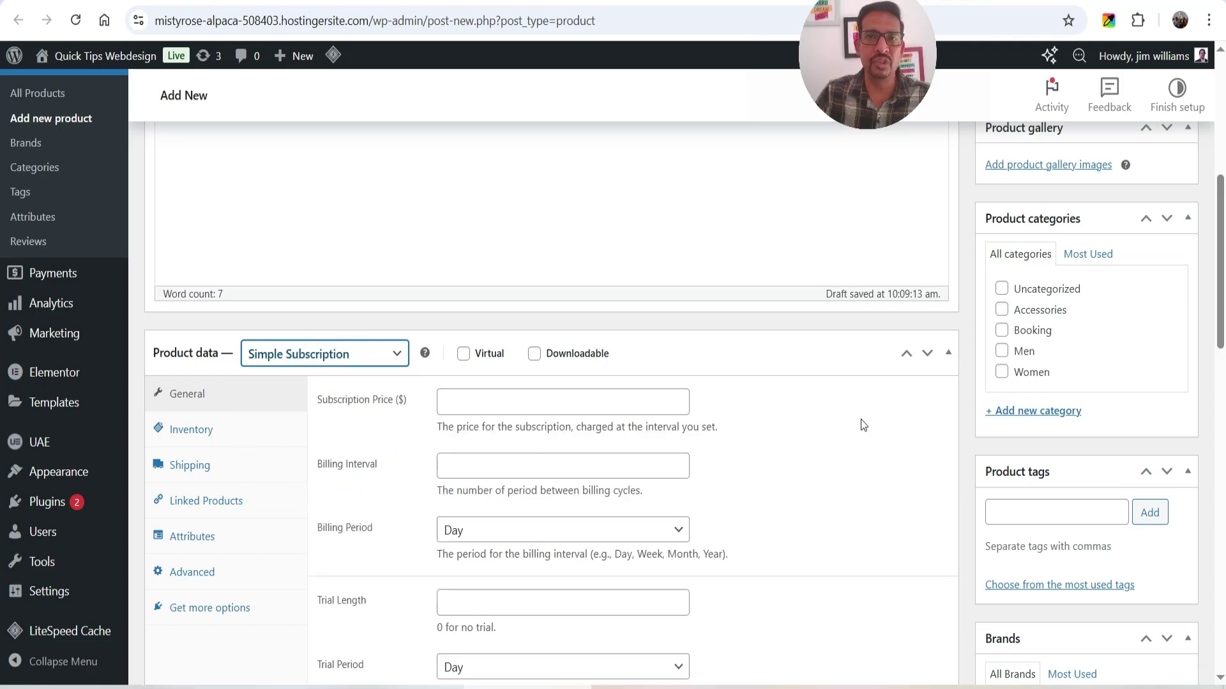
pyautogui.click(464, 354)
pyautogui.scroll(-3, 806, 435)
pyautogui.click(502, 227)
pyautogui.write('99')
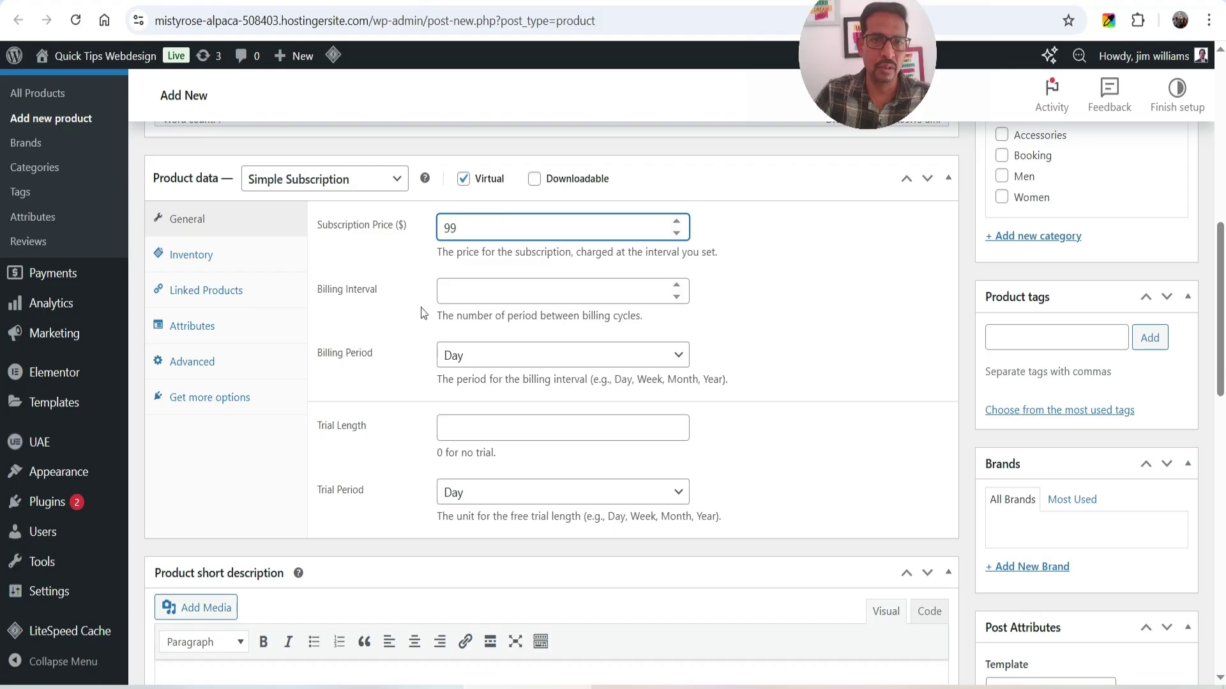
# - Set the billing interval to 30 with a billing period of Day
pyautogui.click(488, 297)
pyautogui.write('30')
pyautogui.doubleClick(502, 292)
pyautogui.write('1')
pyautogui.click(473, 362)
pyautogui.click(477, 427)
pyautogui.click(535, 362)
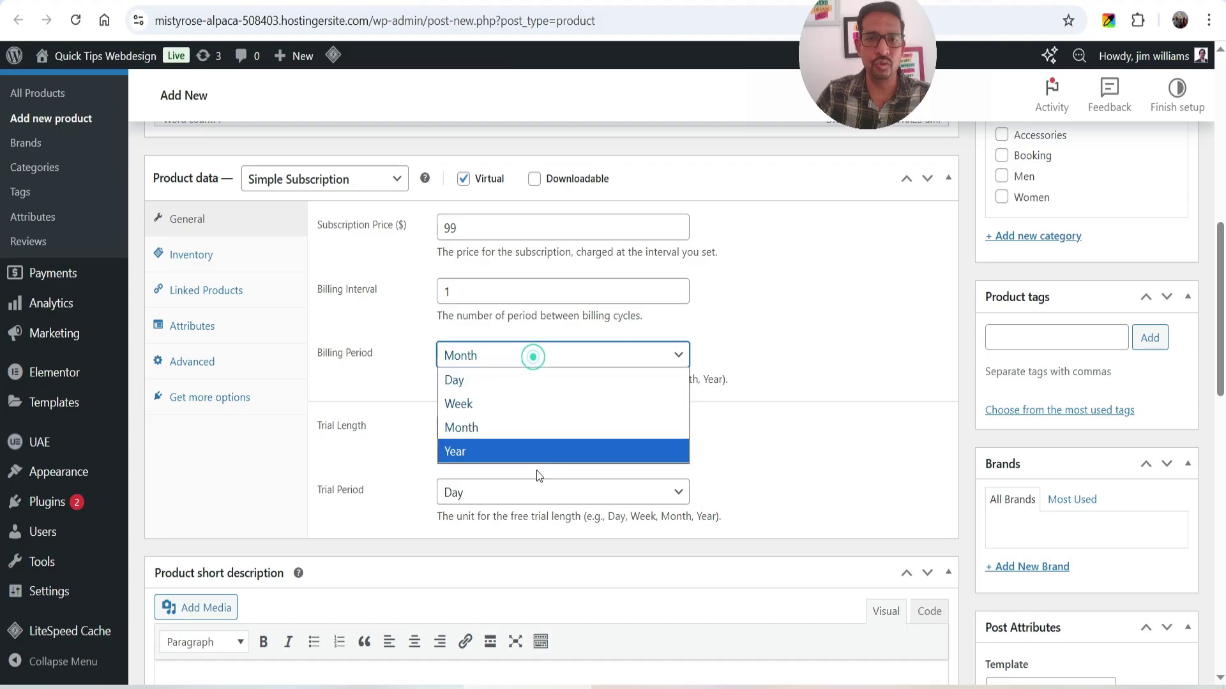
pyautogui.click(518, 451)
pyautogui.click(506, 353)
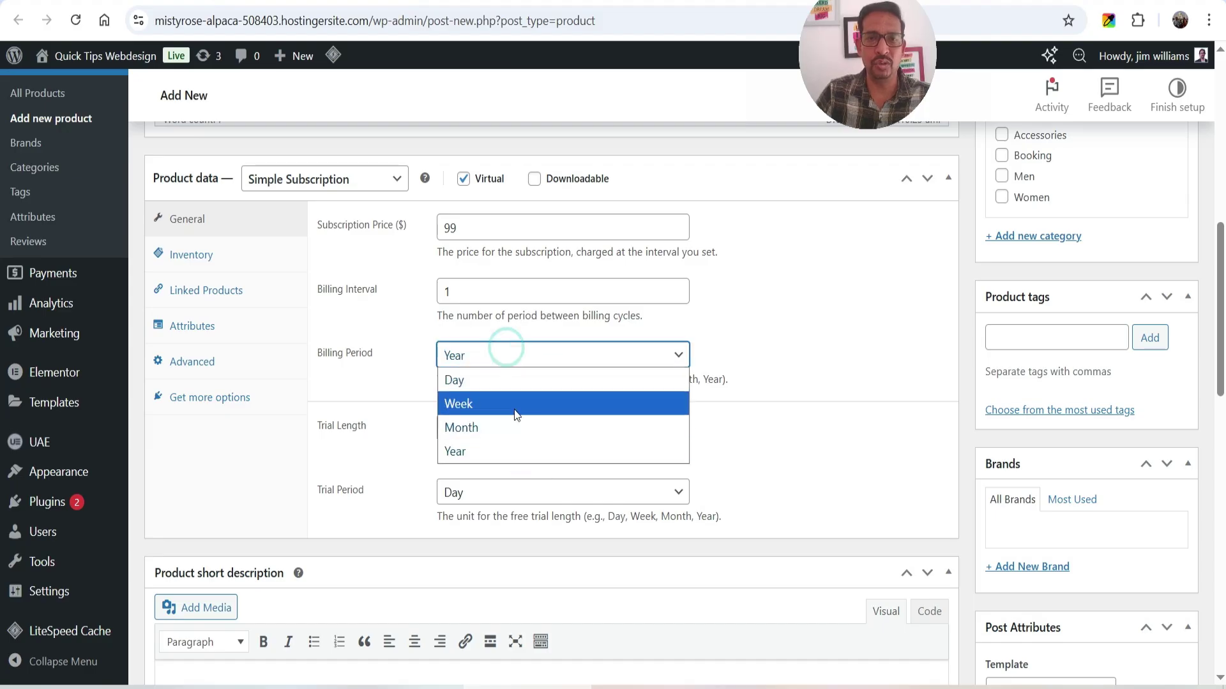
pyautogui.click(515, 406)
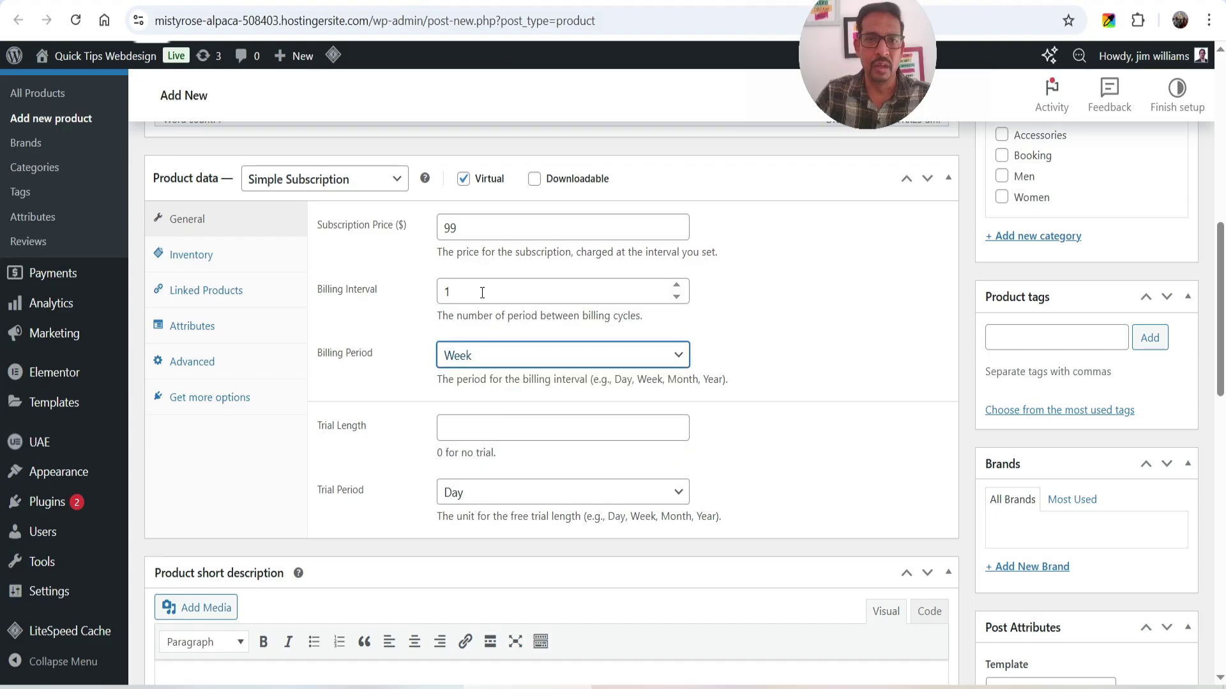
pyautogui.doubleClick(479, 291)
pyautogui.write('30')
pyautogui.click(478, 355)
pyautogui.click(519, 383)
pyautogui.click(876, 304)
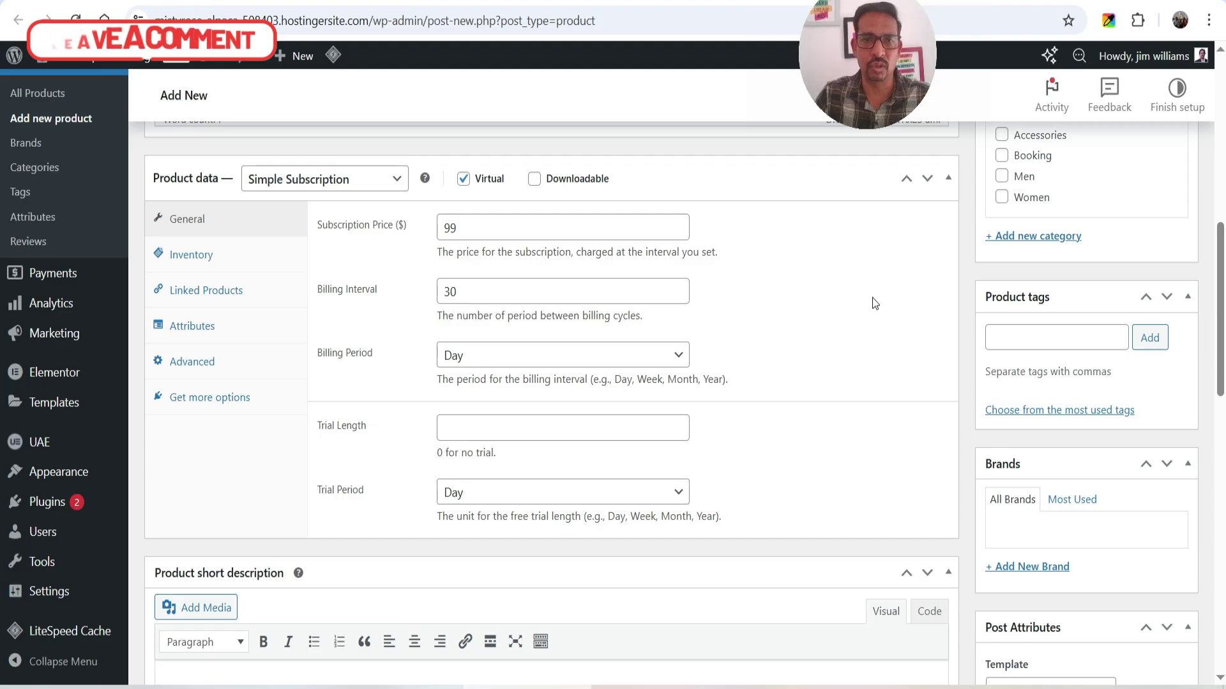
# - Set the subscription trial length to 7, keeping Day as the trial period
pyautogui.scroll(-3, 874, 302)
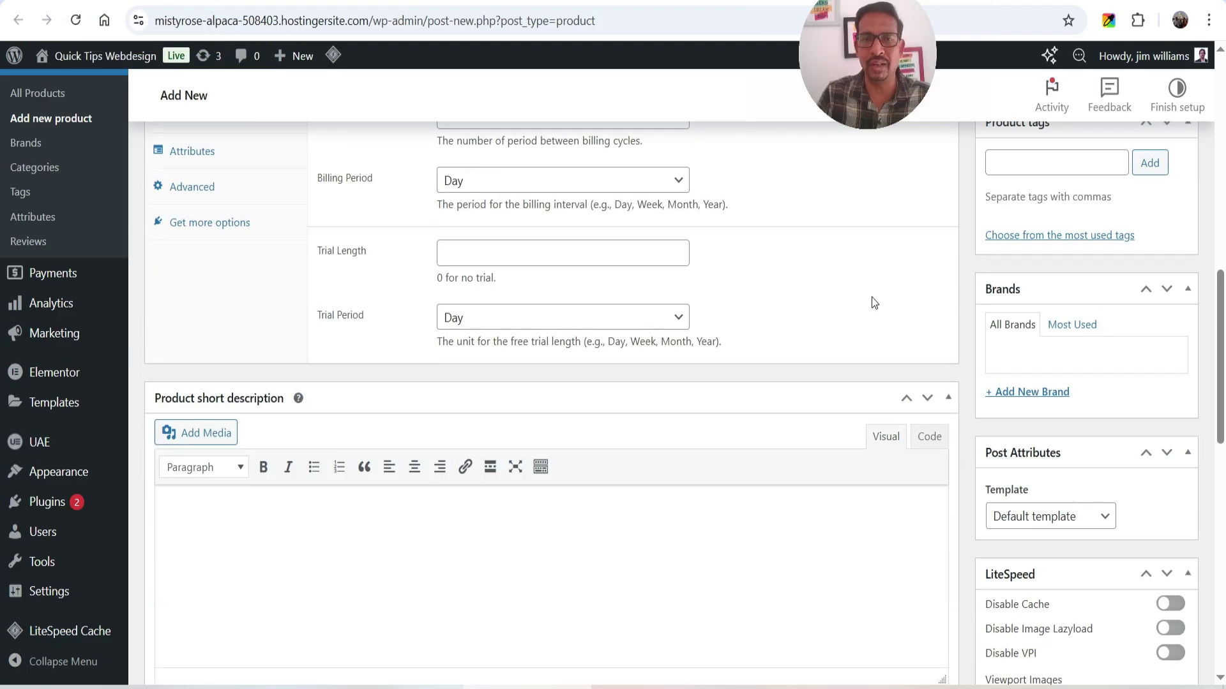
pyautogui.click(575, 260)
pyautogui.write('7')
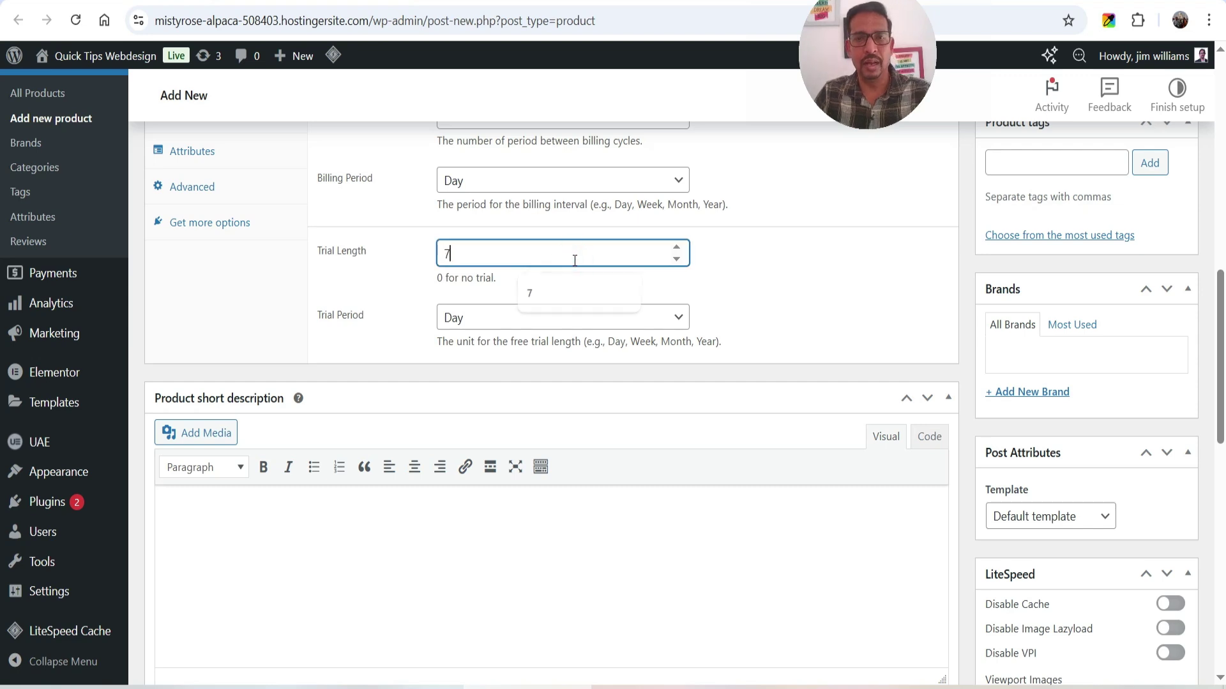
pyautogui.click(813, 295)
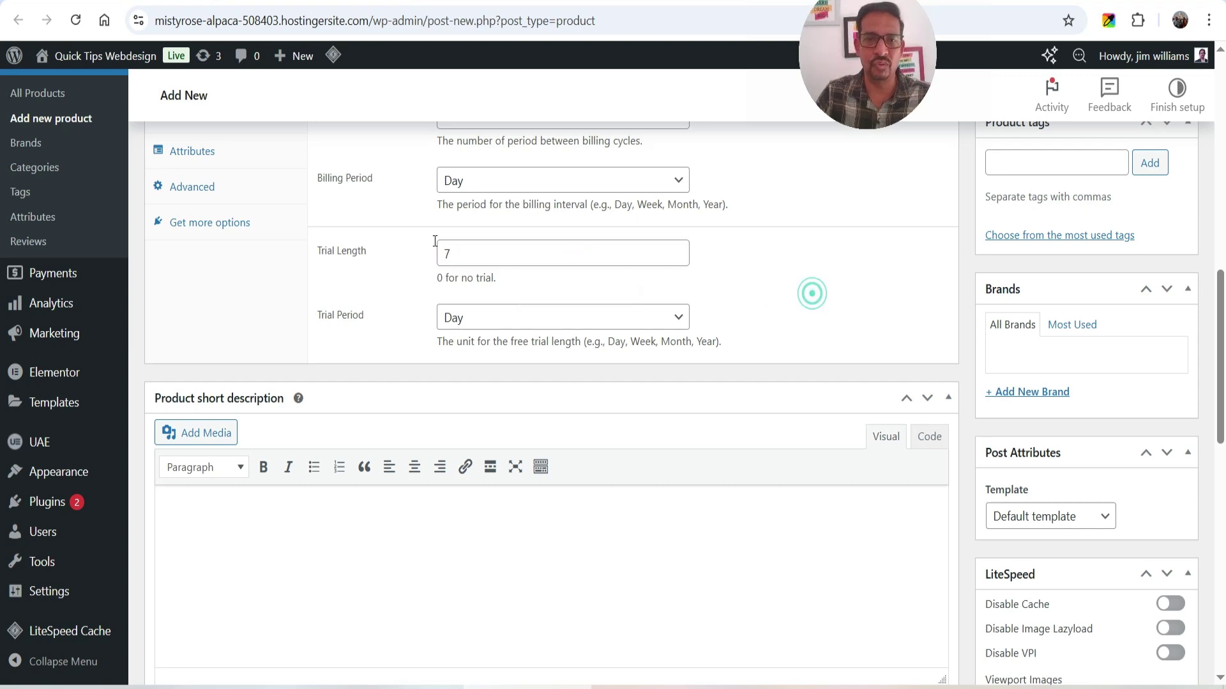
pyautogui.click(561, 319)
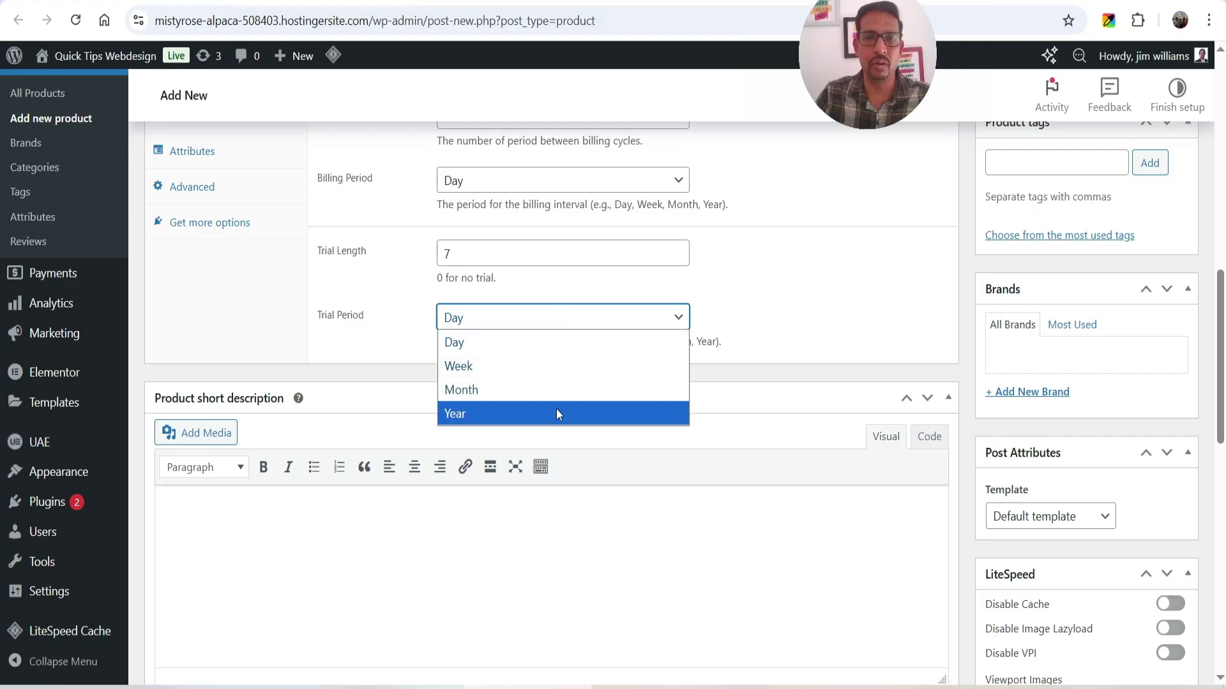
pyautogui.click(805, 319)
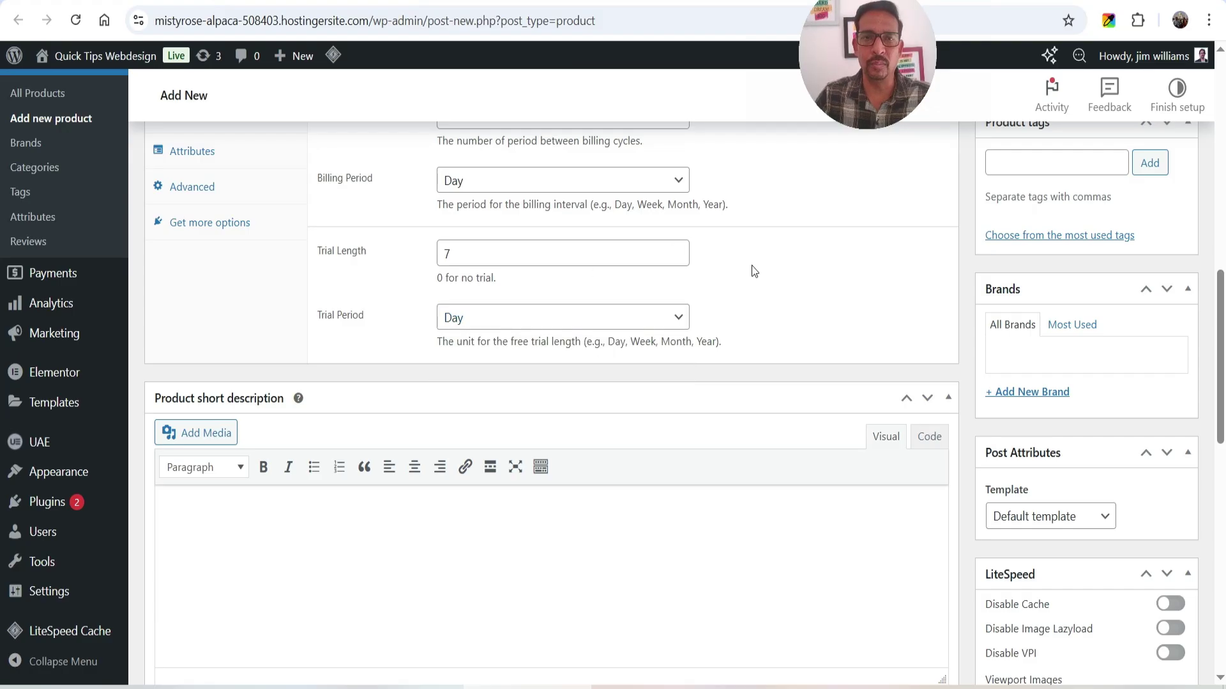
# - Paste 'This is a monthly subscription Yoga Class.' into the product short description
pyautogui.scroll(-4, 703, 268)
pyautogui.click(338, 316)
pyautogui.write('This is a monthly subscription Yoga Class.')
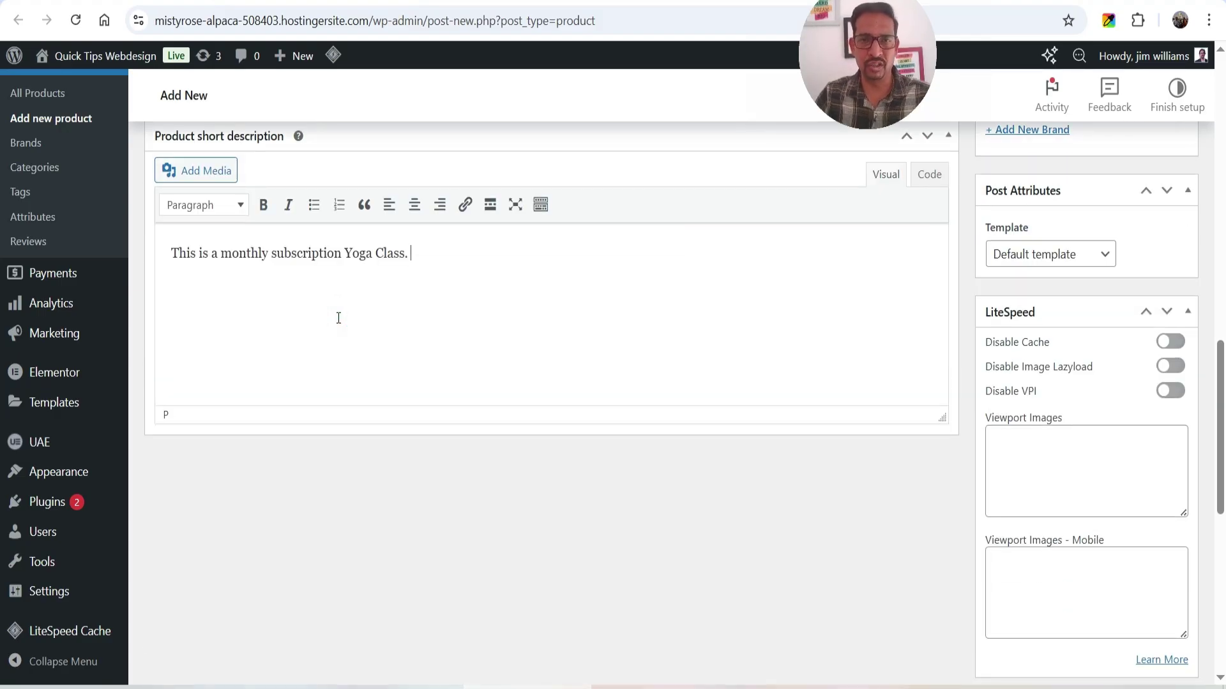
pyautogui.scroll(5, 1163, 364)
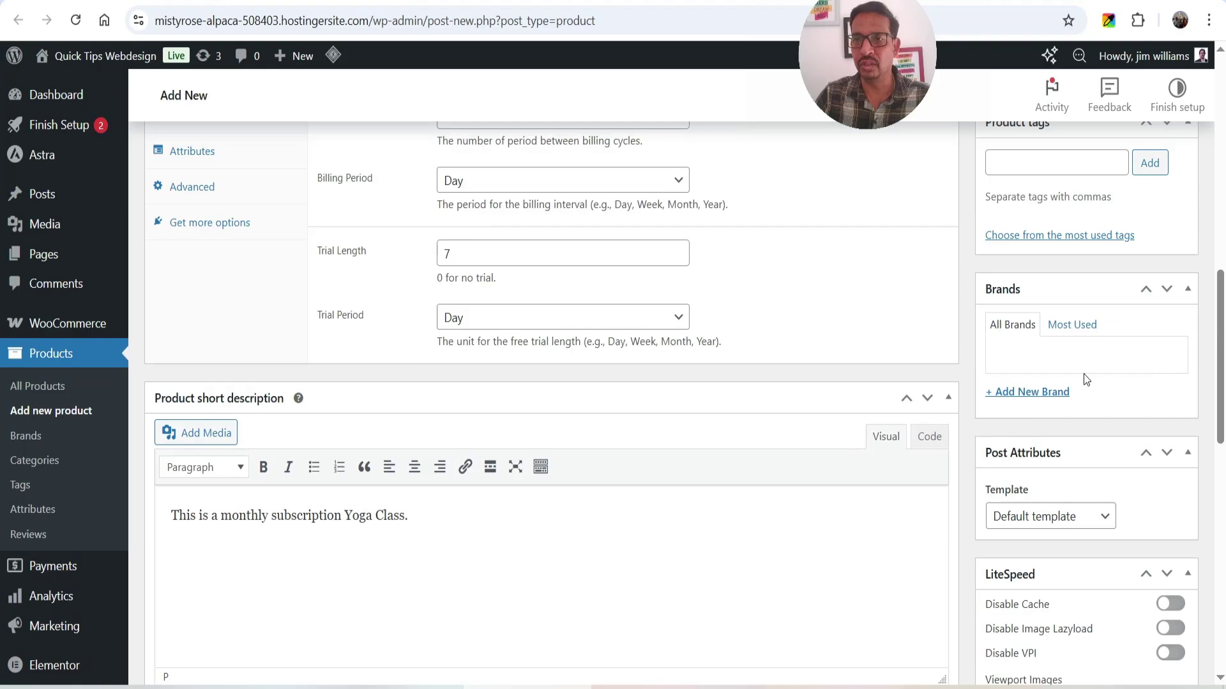
pyautogui.scroll(1, 1185, 347)
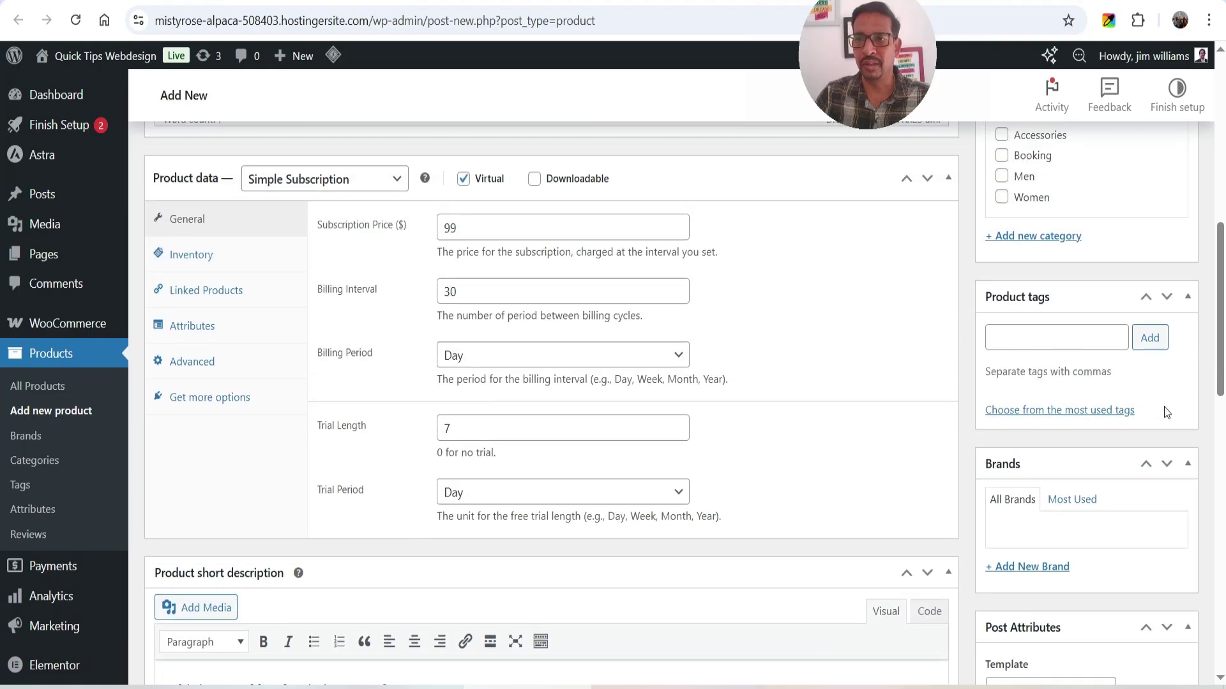
pyautogui.scroll(2, 1046, 394)
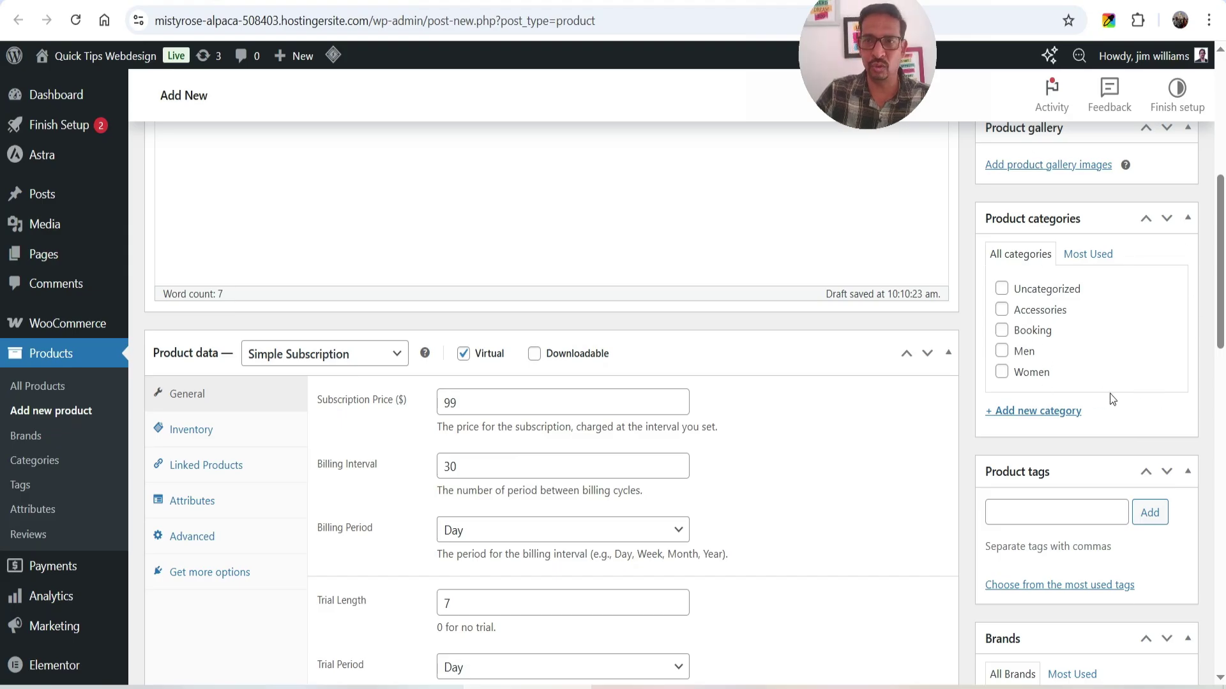
# - Create and tick a new 'Subscription' product category
pyautogui.click(1038, 412)
pyautogui.write('Subscription')
pyautogui.press('Return')
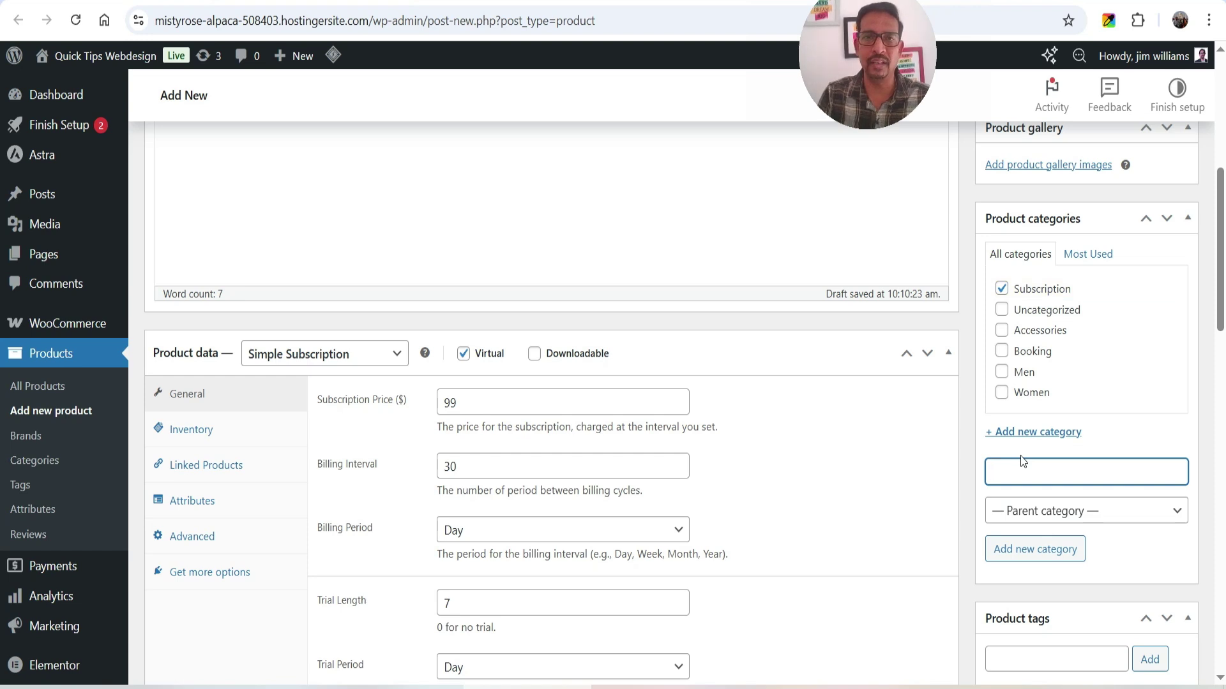
pyautogui.scroll(5, 1021, 447)
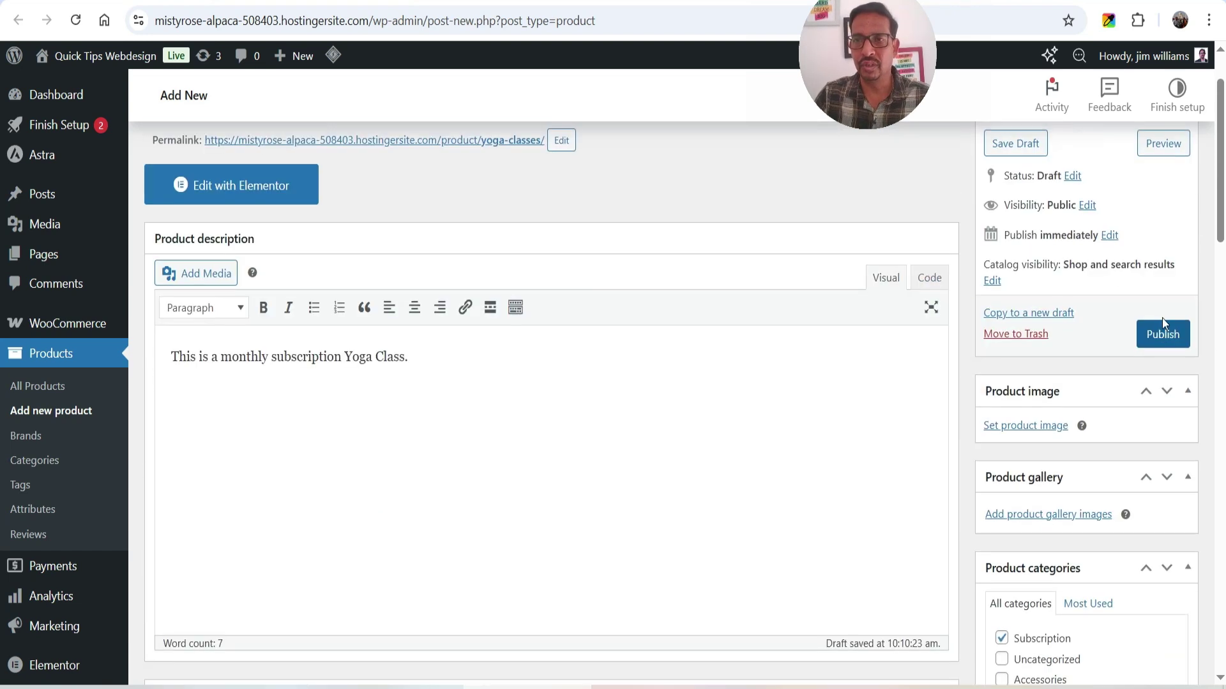
# - Set yoga.jpg as the product image and publish Yoga Classes
pyautogui.click(1018, 425)
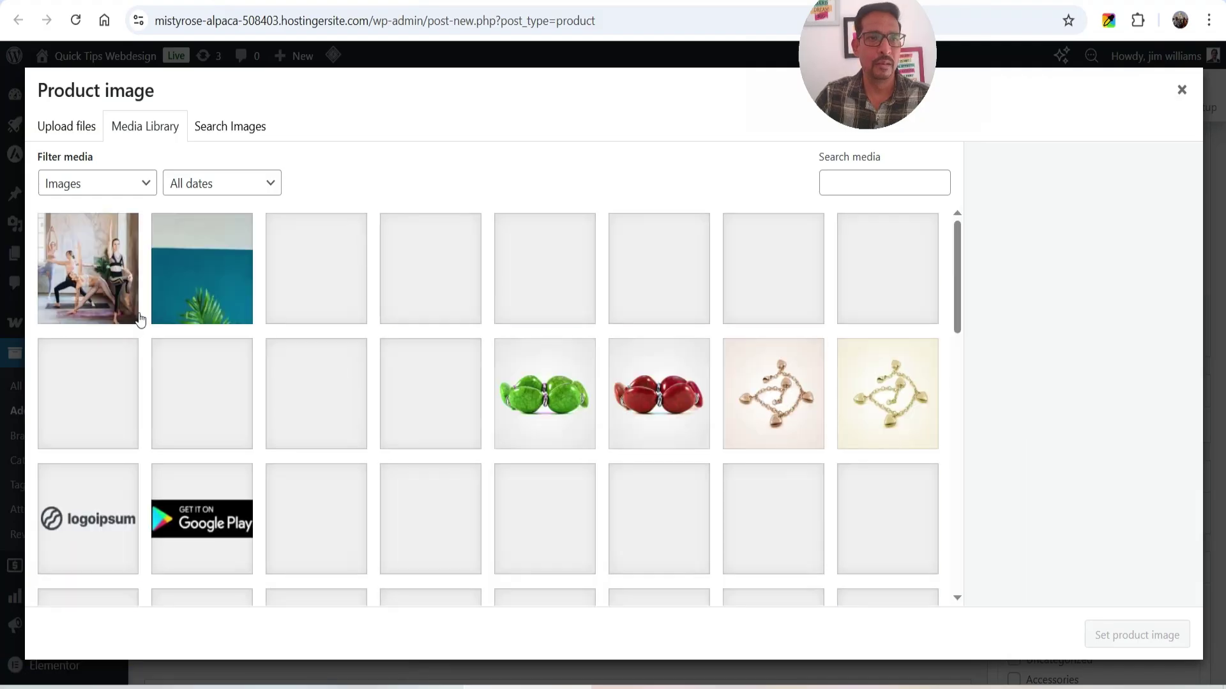
pyautogui.click(86, 258)
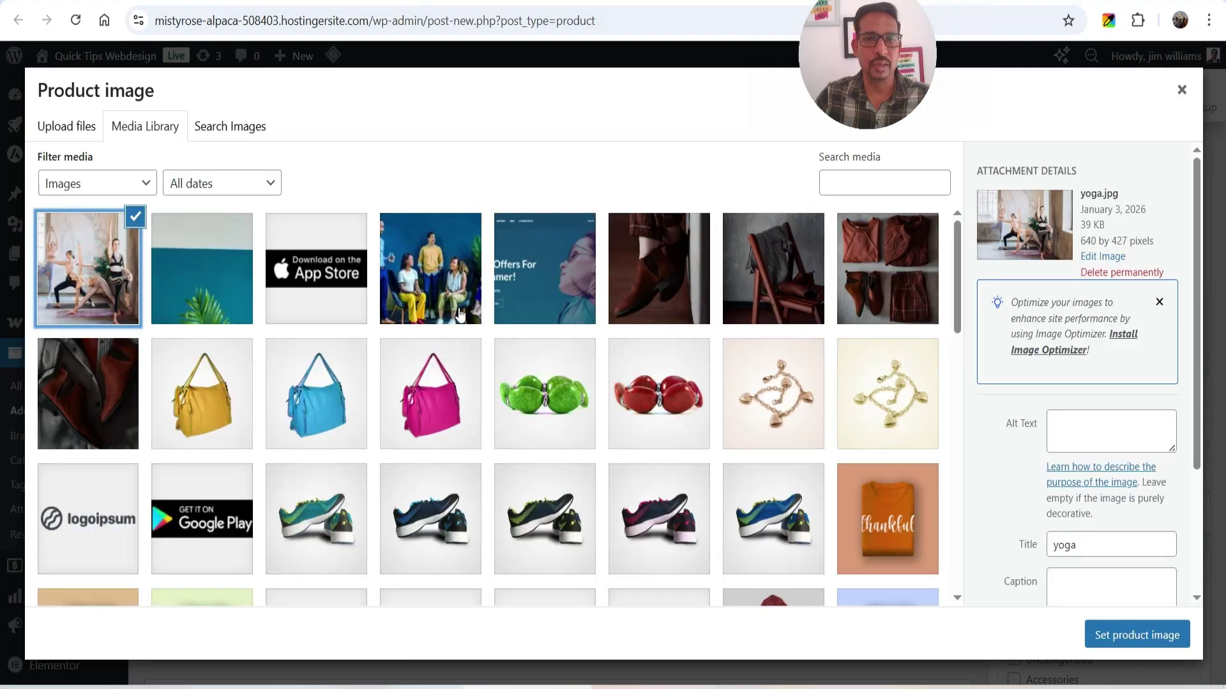
pyautogui.click(1121, 635)
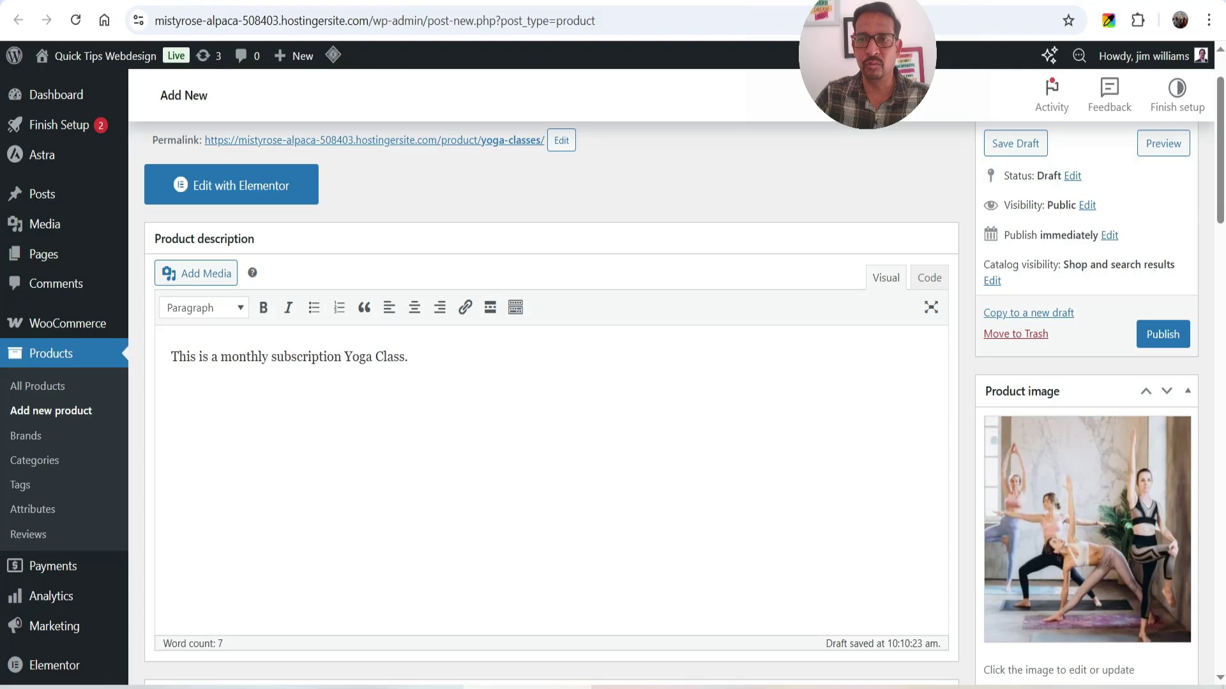
pyautogui.scroll(-5, 1143, 389)
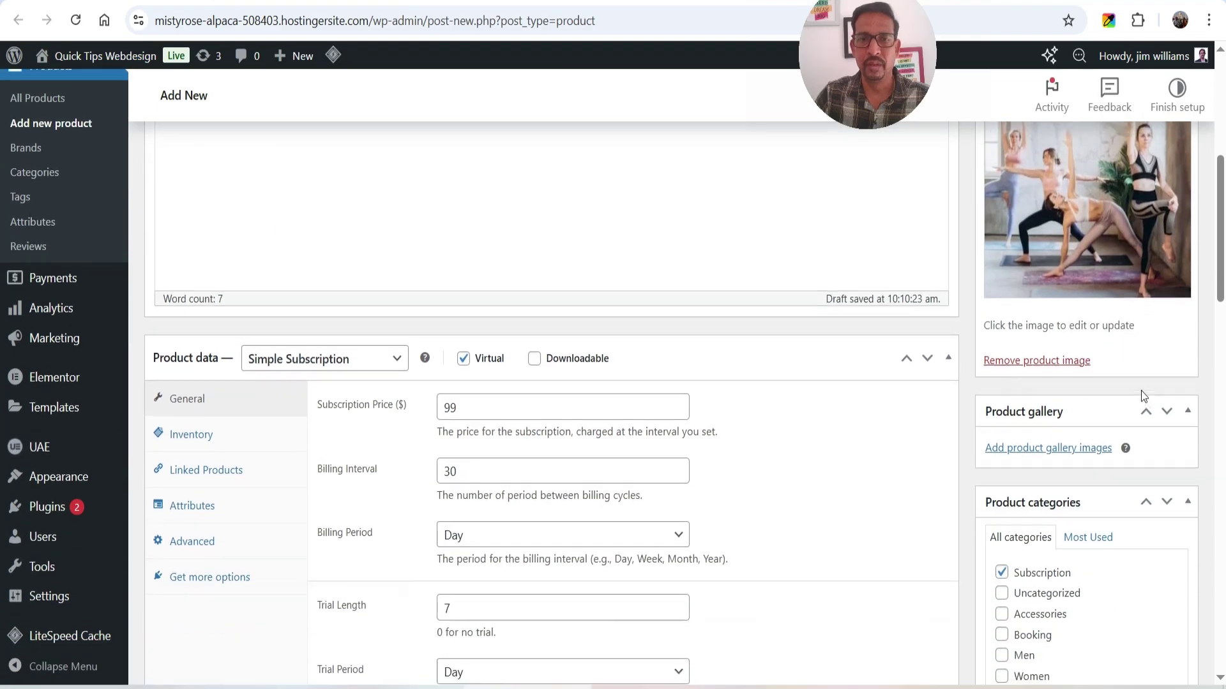
pyautogui.scroll(5, 1140, 390)
pyautogui.click(1162, 422)
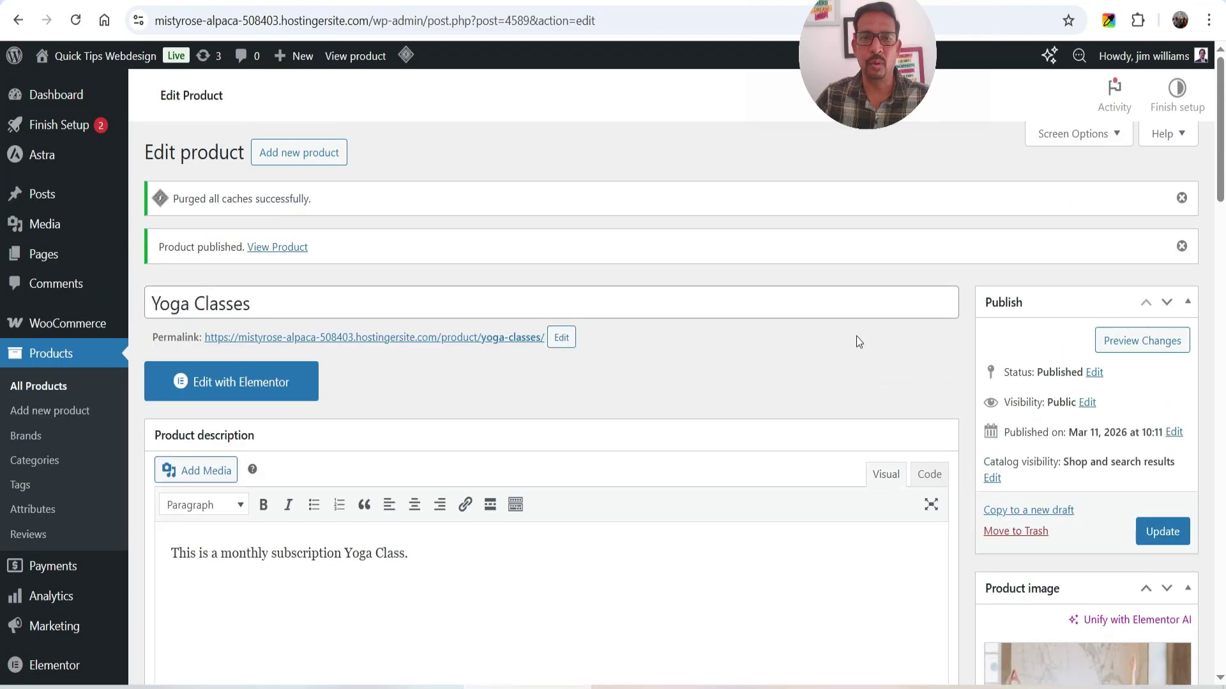
# - Open the /product/yoga-classes/ permalink in a new browser tab and switch to it
pyautogui.rightClick(496, 336)
pyautogui.click(560, 356)
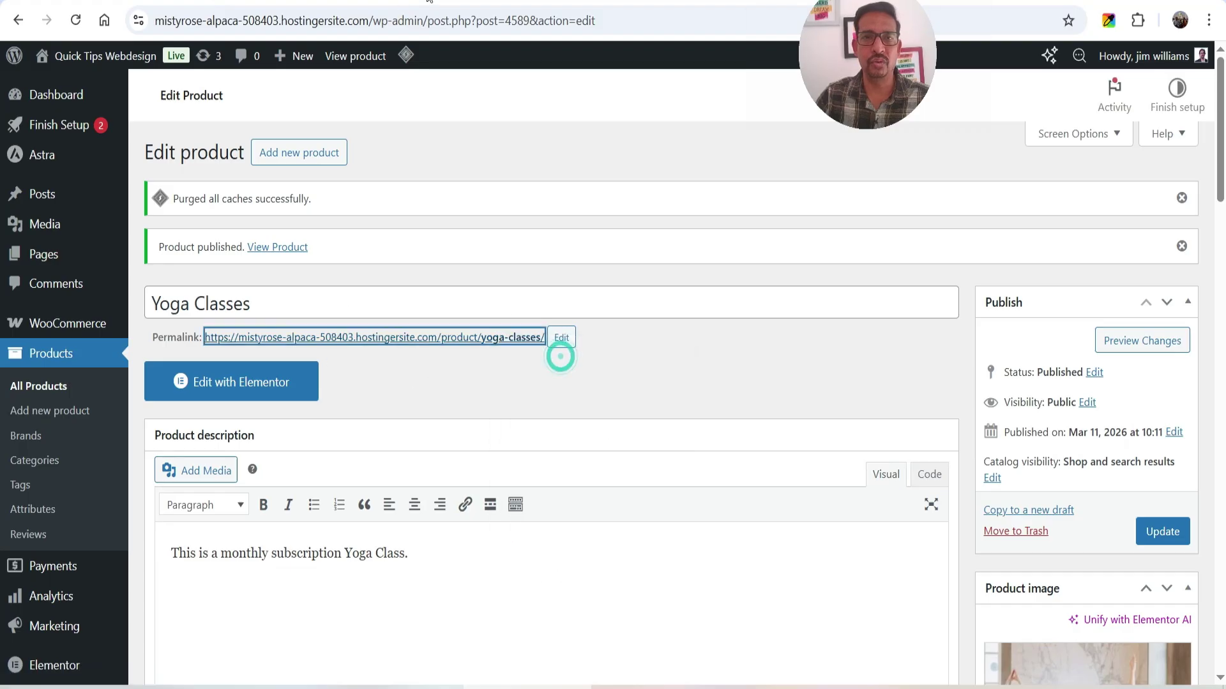
pyautogui.click(429, 0)
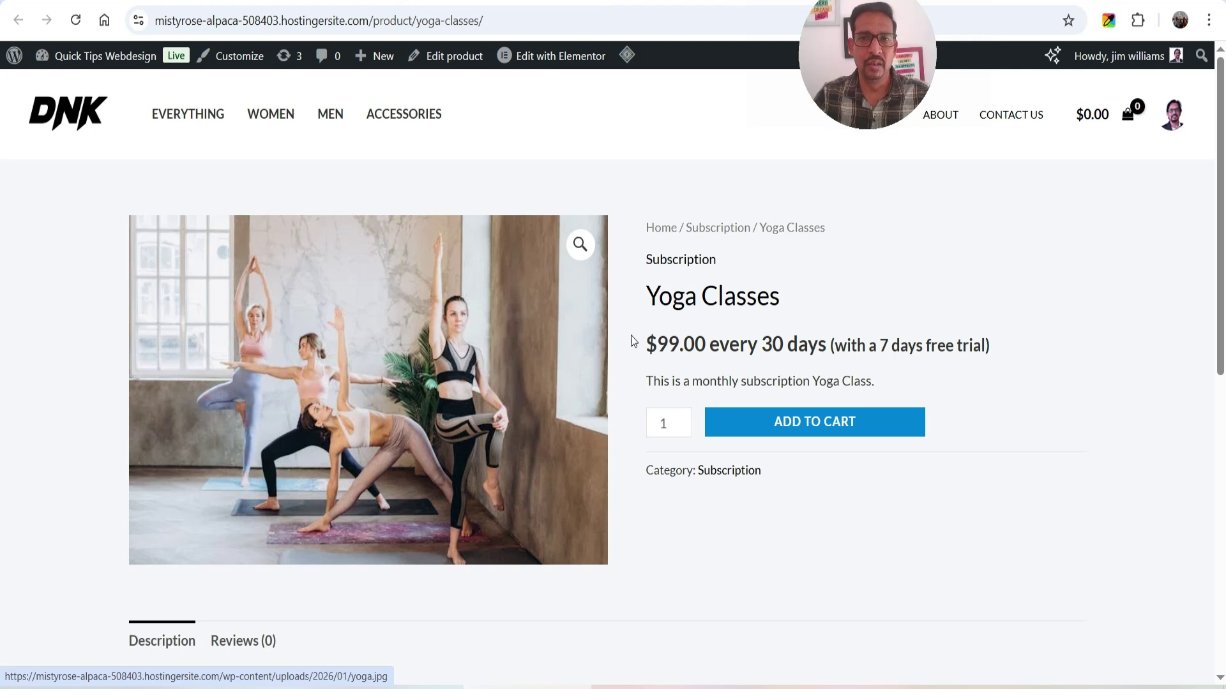
# - Highlight the '$99.00 every 30 days' price and '7 days free trial' note, then return to the editor
pyautogui.tripleClick(692, 302)
pyautogui.click(871, 295)
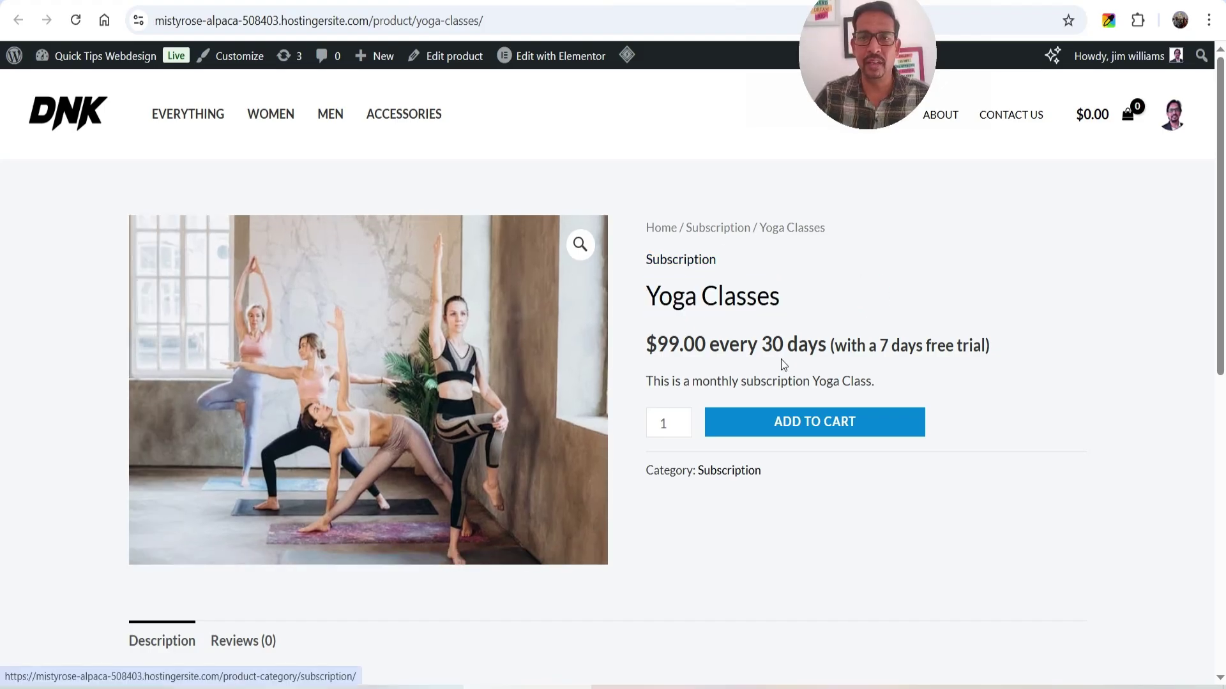
pyautogui.click(717, 345)
pyautogui.moveTo(647, 342); pyautogui.dragTo(939, 340)
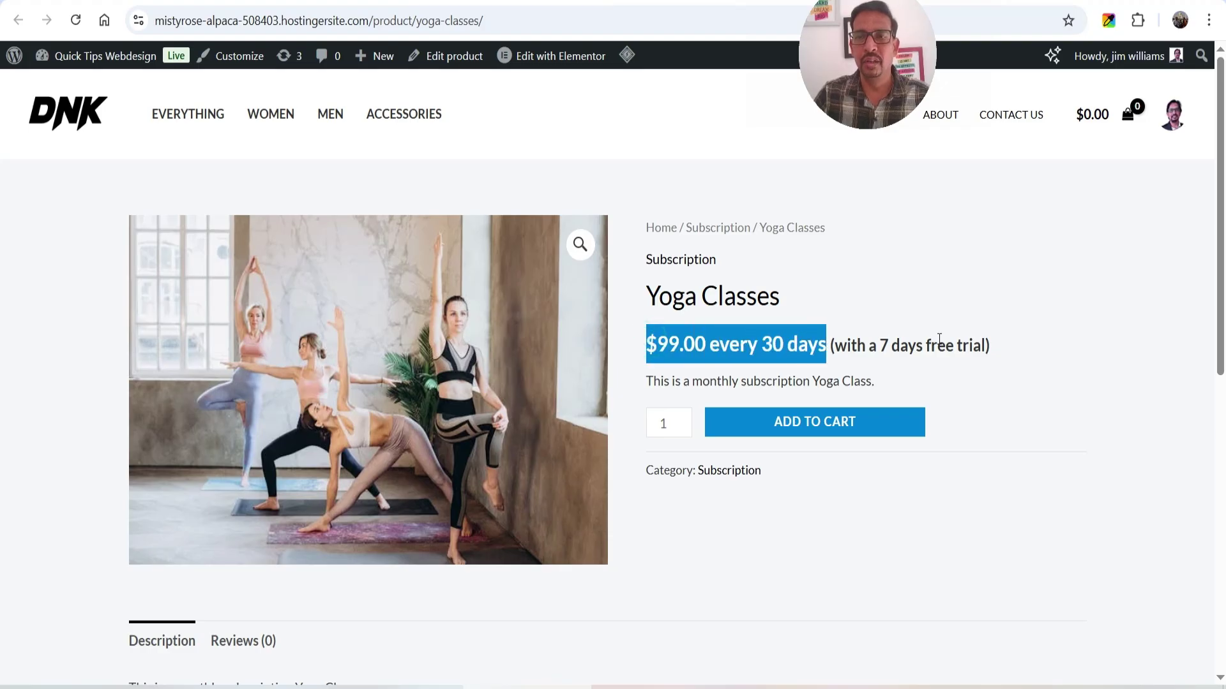
pyautogui.moveTo(1021, 361); pyautogui.dragTo(827, 353)
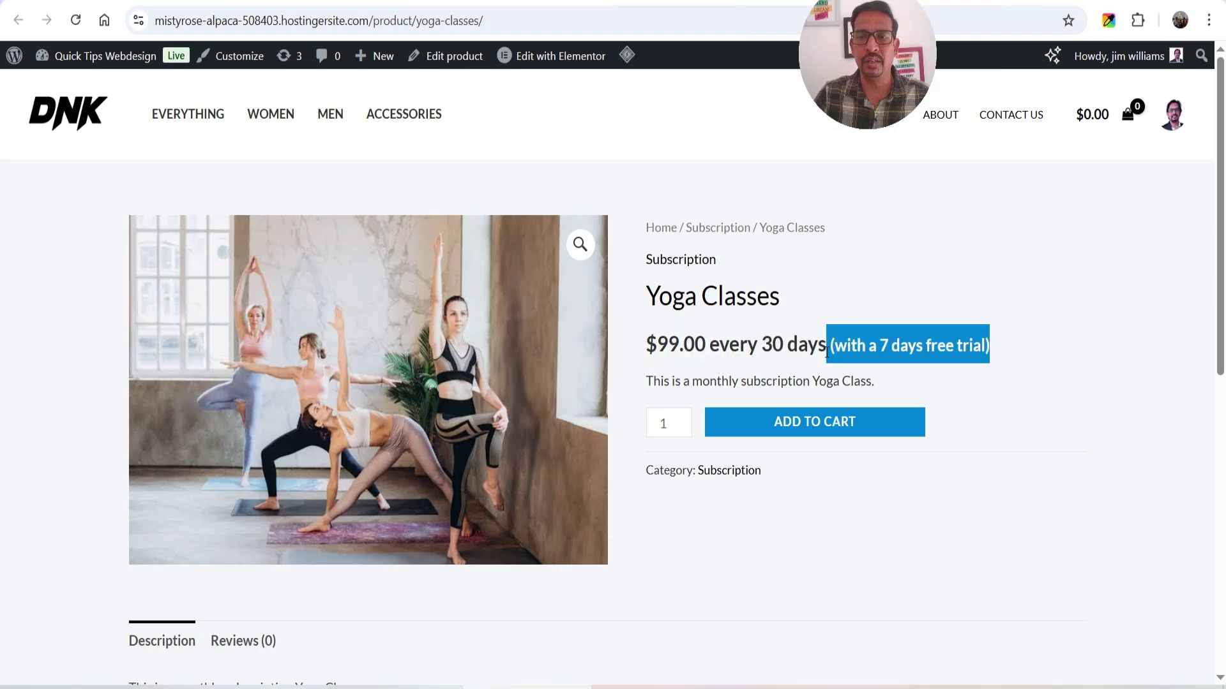
pyautogui.click(1022, 344)
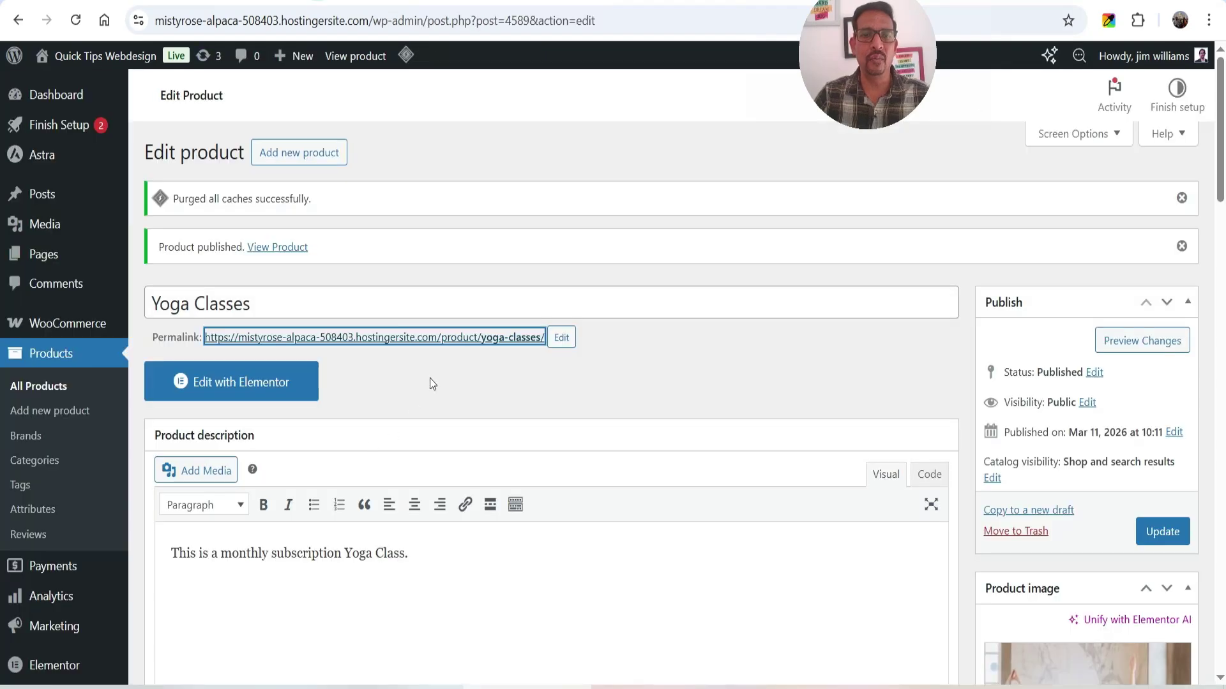
# - Clear the trial length, update the product, and reload the product page to check the price
pyautogui.scroll(-8, 435, 383)
pyautogui.scroll(-3, 446, 417)
pyautogui.doubleClick(470, 363)
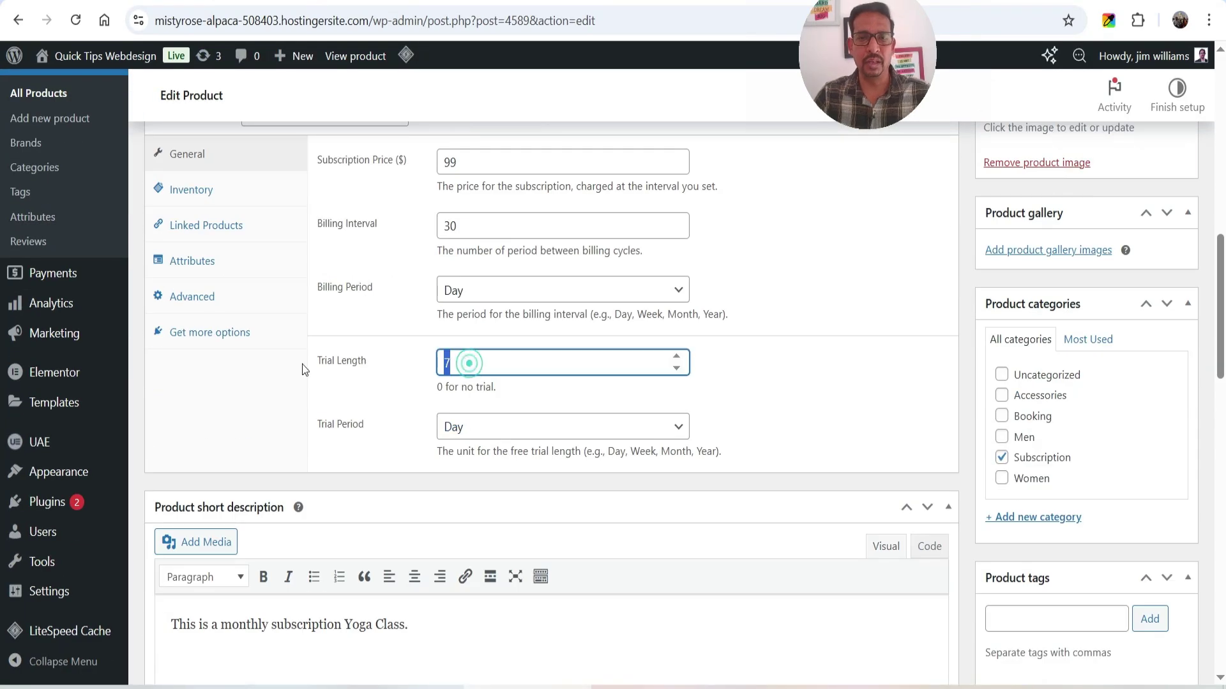
pyautogui.press('BackSpace')
pyautogui.scroll(7, 1205, 335)
pyautogui.click(1163, 182)
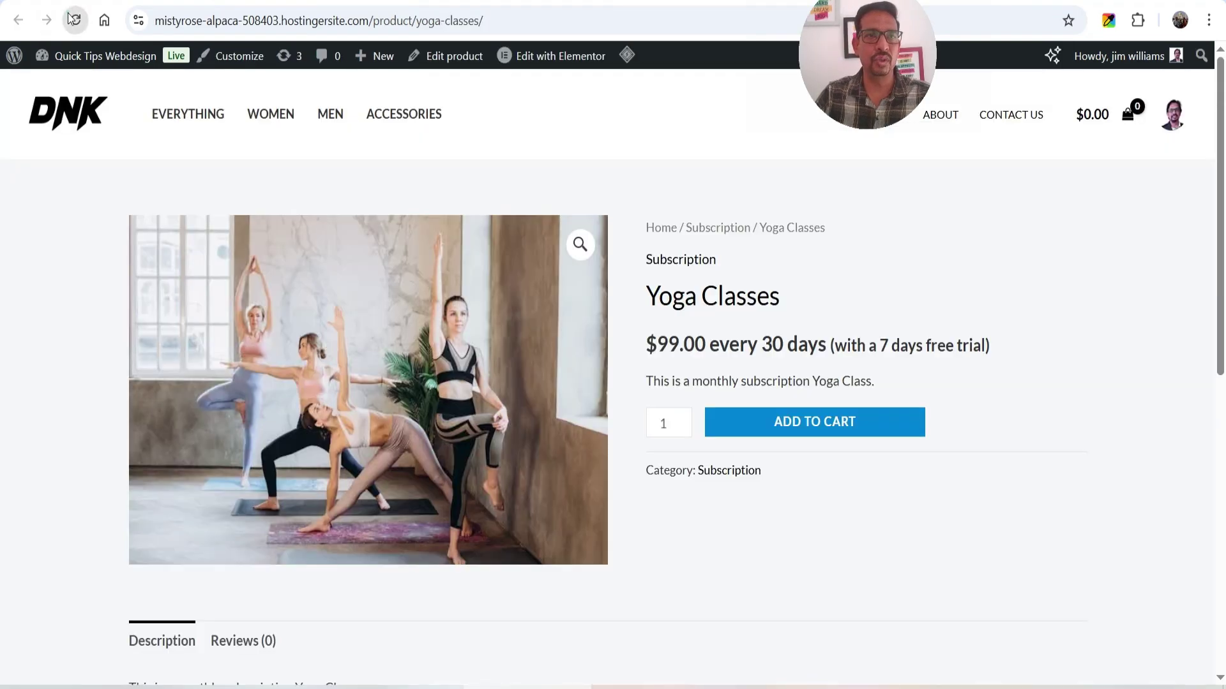
pyautogui.click(74, 19)
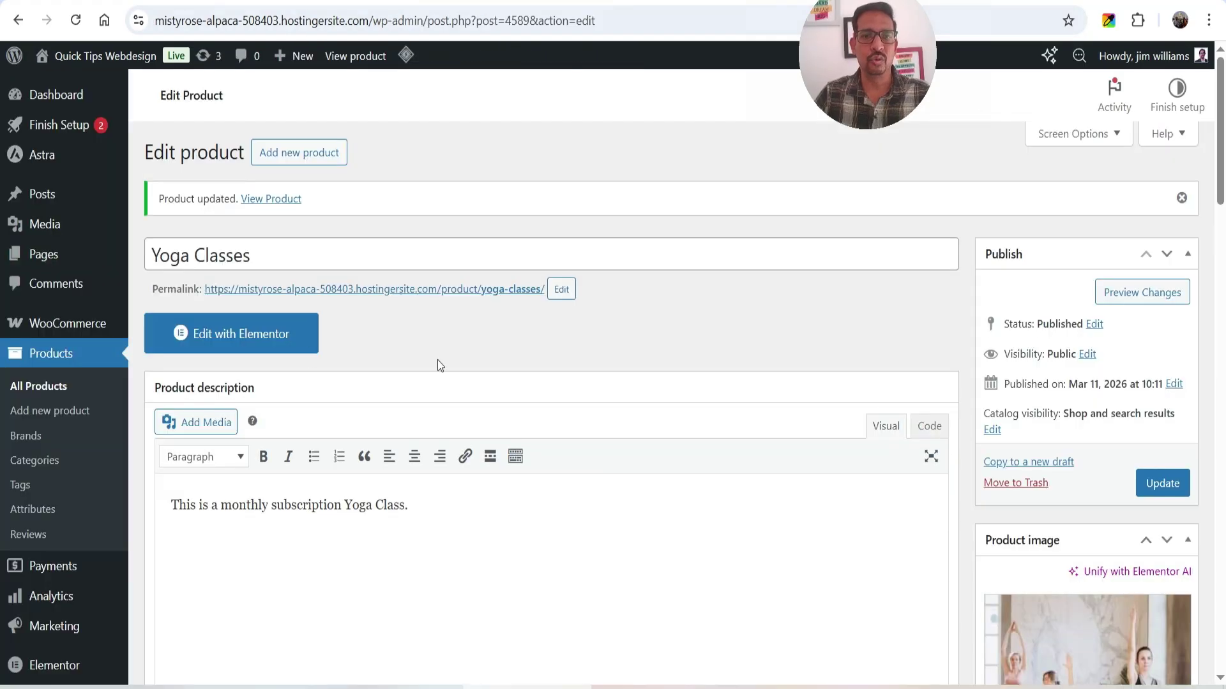
# - Re-enter a trial length of 7 and update the product
pyautogui.scroll(-10, 447, 357)
pyautogui.doubleClick(447, 315)
pyautogui.write('7')
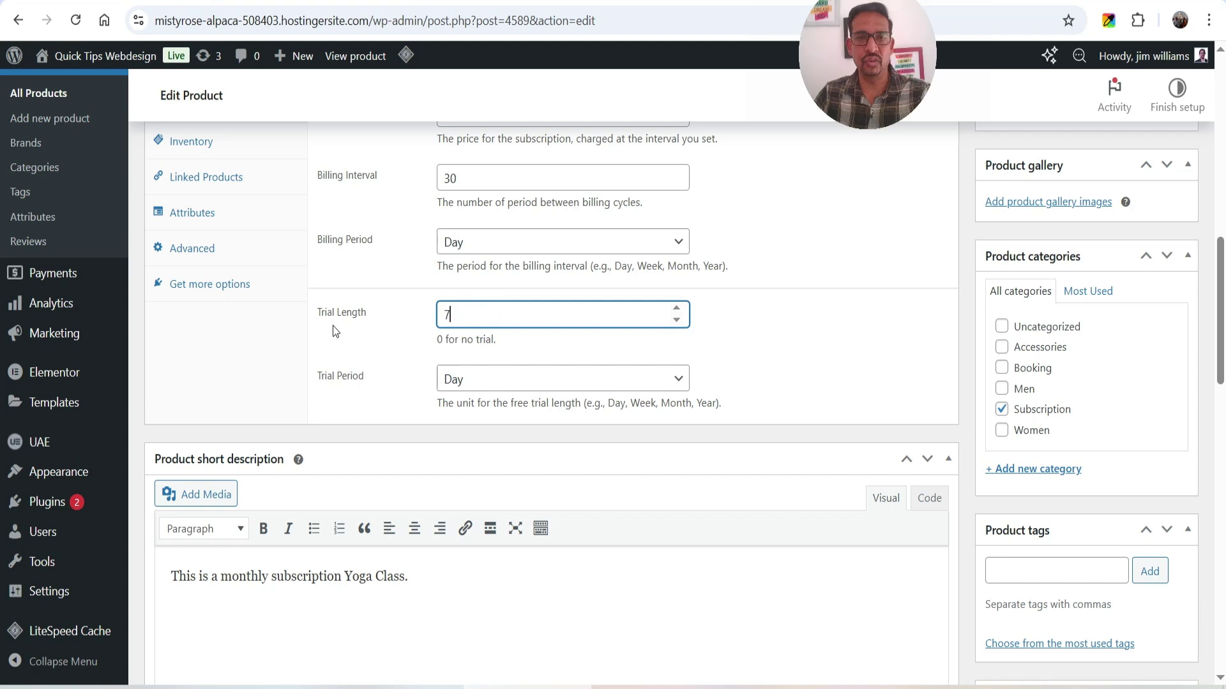
pyautogui.scroll(7, 1170, 414)
pyautogui.click(1162, 134)
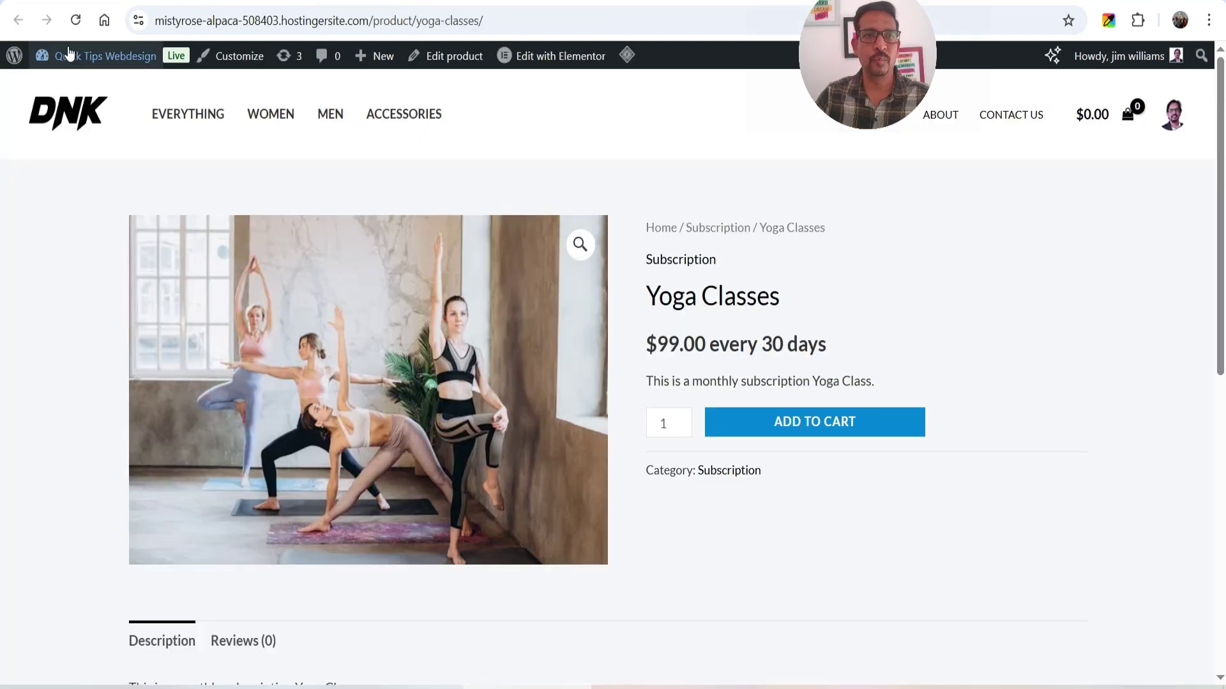
# - Reload the product page, add Yoga Classes to the cart, and view the $99.00 cart
pyautogui.click(75, 21)
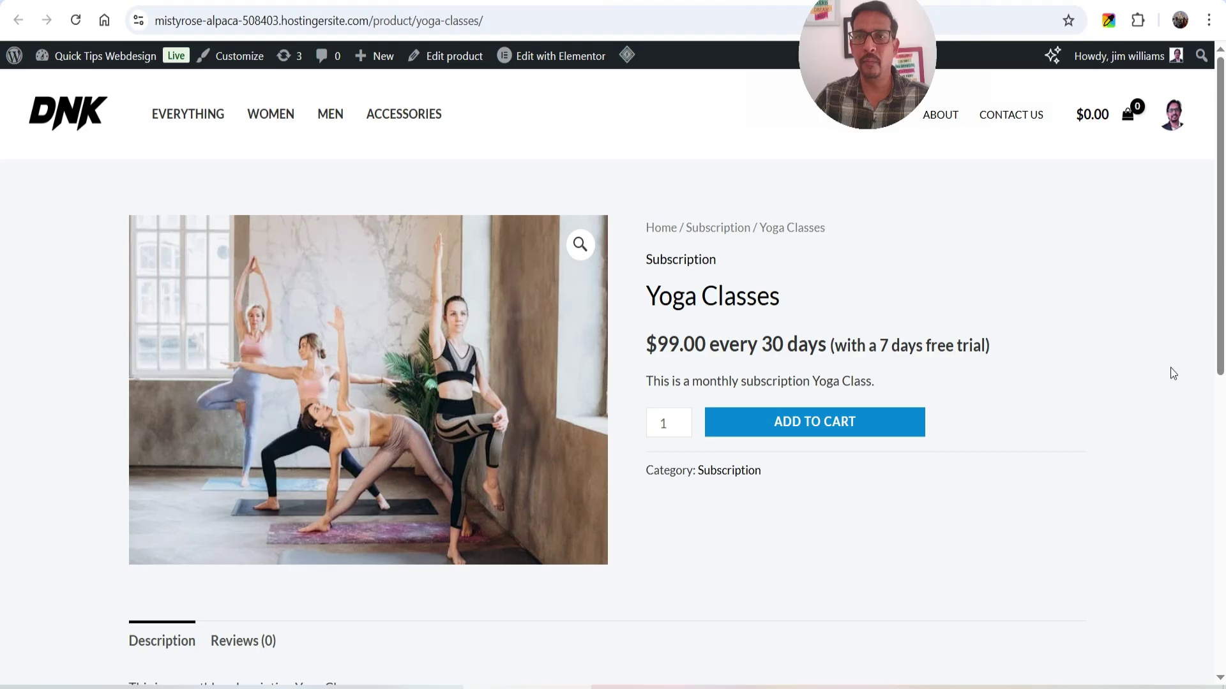
pyautogui.scroll(-3, 1056, 243)
pyautogui.scroll(3, 1128, 556)
pyautogui.click(836, 431)
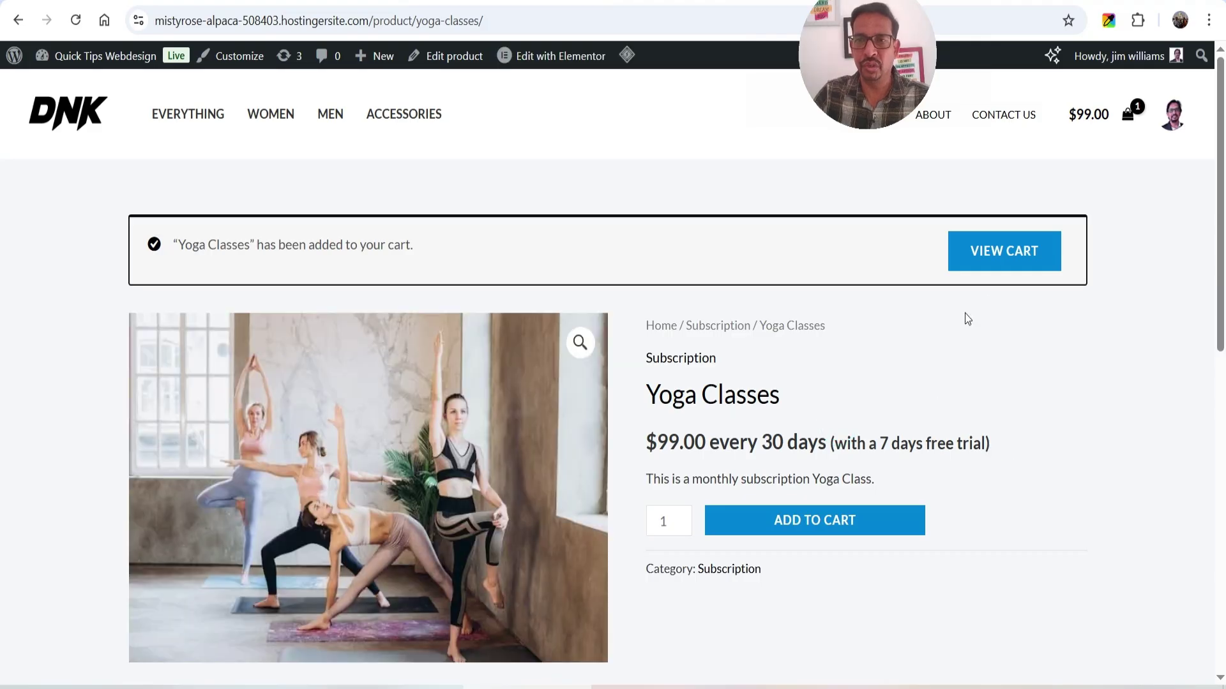
pyautogui.click(1005, 261)
pyautogui.scroll(-2, 1016, 402)
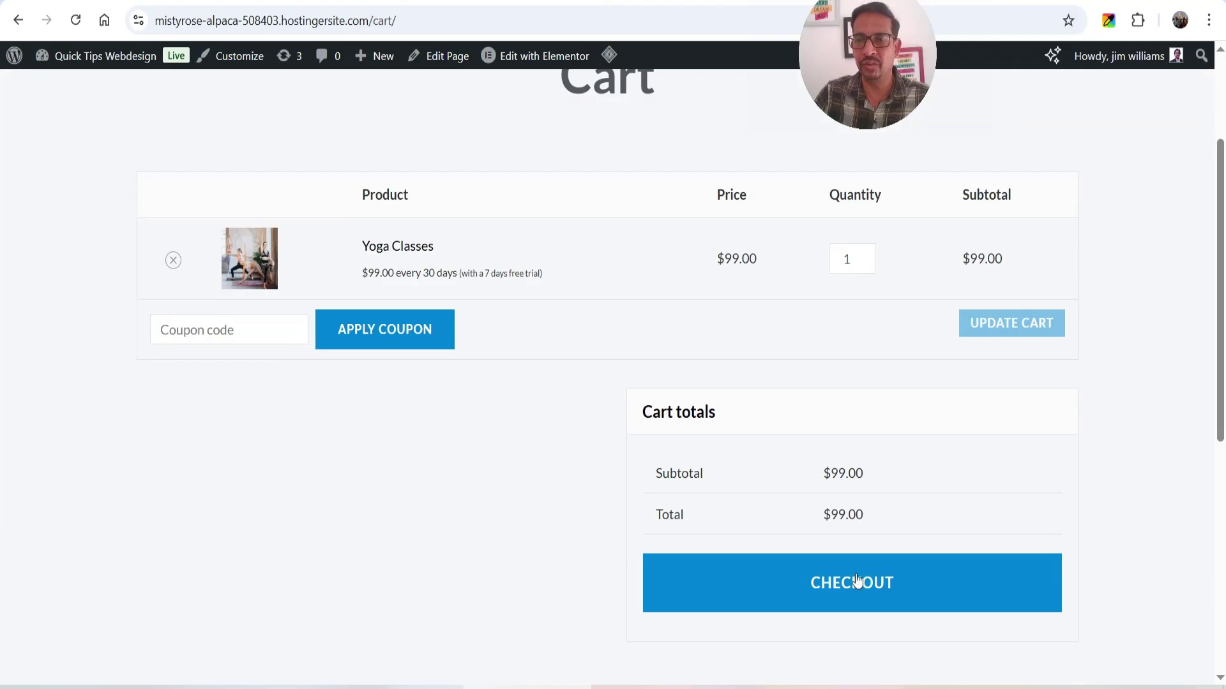
# - Proceed from the cart to the checkout form
pyautogui.click(830, 584)
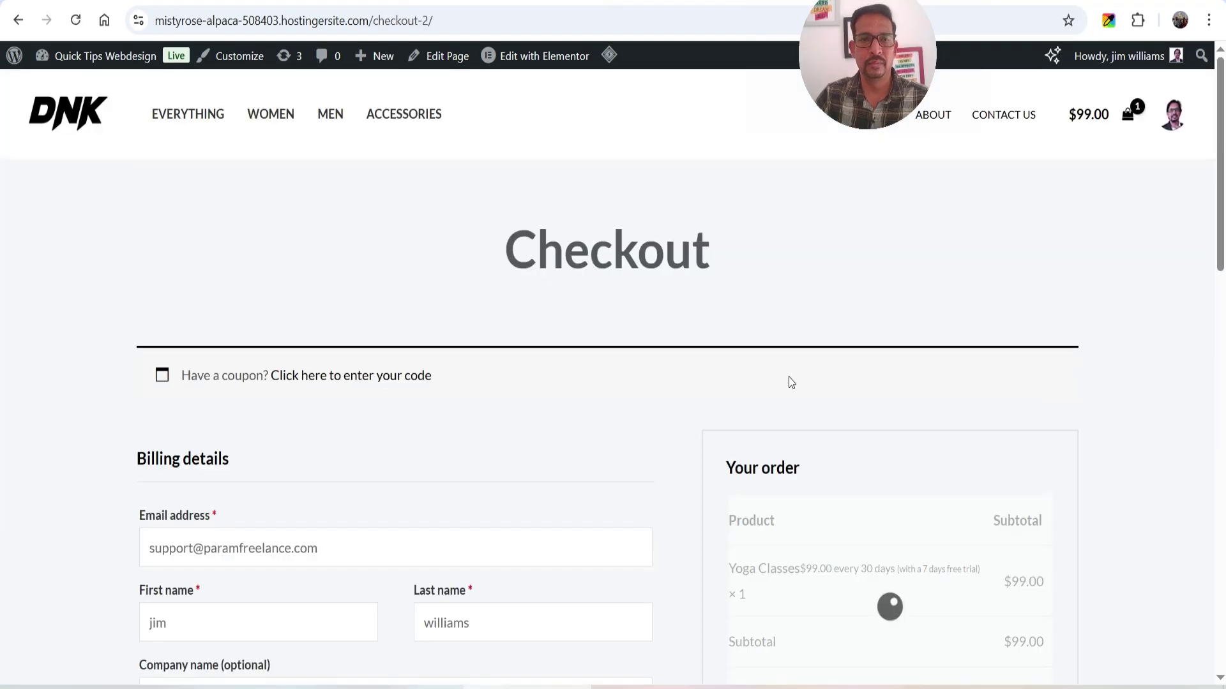
pyautogui.scroll(-4, 788, 382)
pyautogui.scroll(-4, 332, 339)
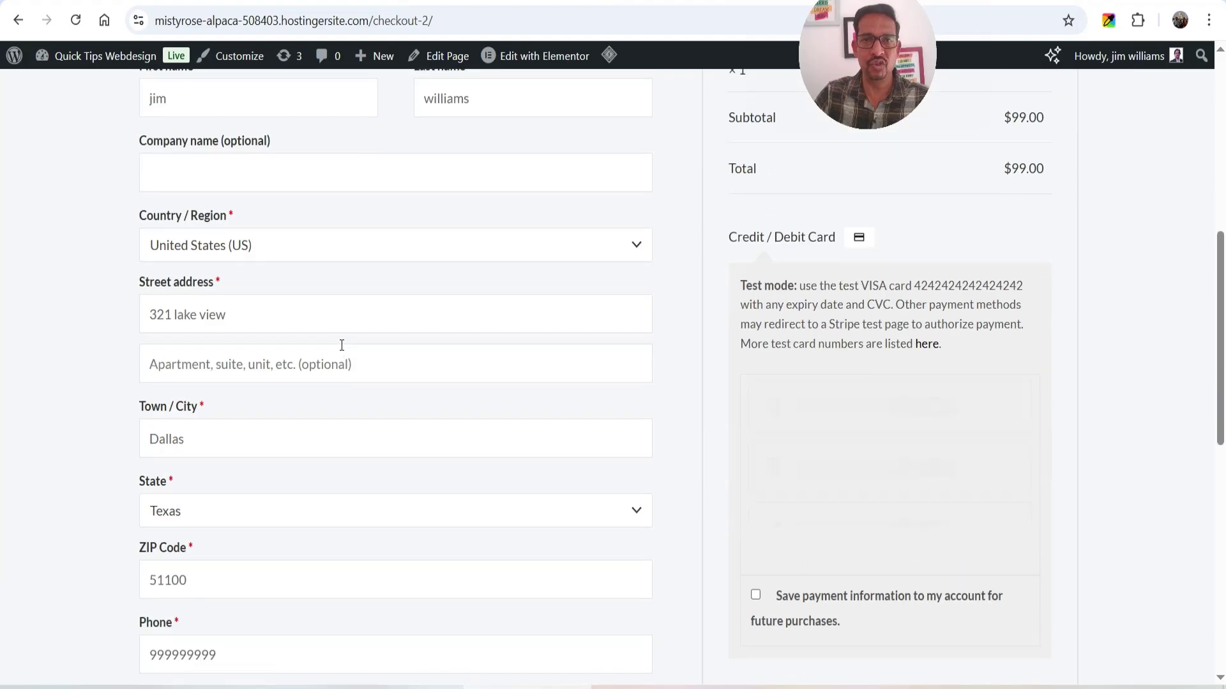
pyautogui.scroll(3, 342, 378)
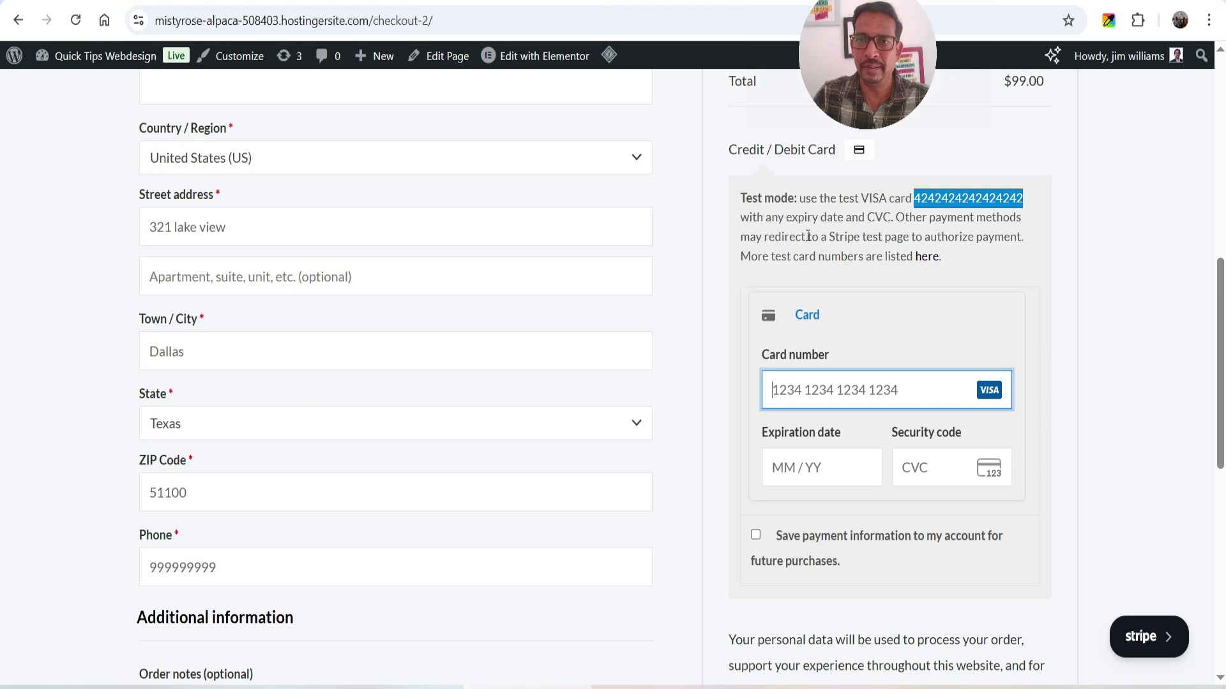
# - Enter the Stripe test card number, expiry and CVC to pay for the order
pyautogui.click(818, 396)
pyautogui.hotkey('ctrl', 'v')
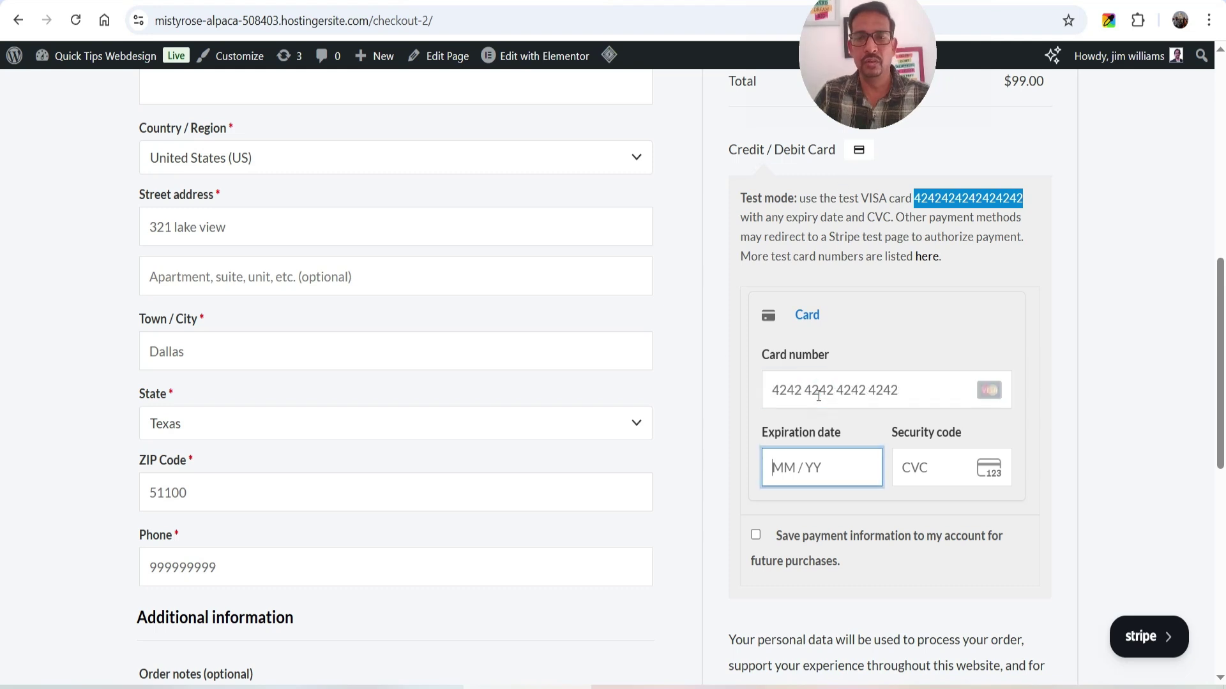
pyautogui.write('0131')
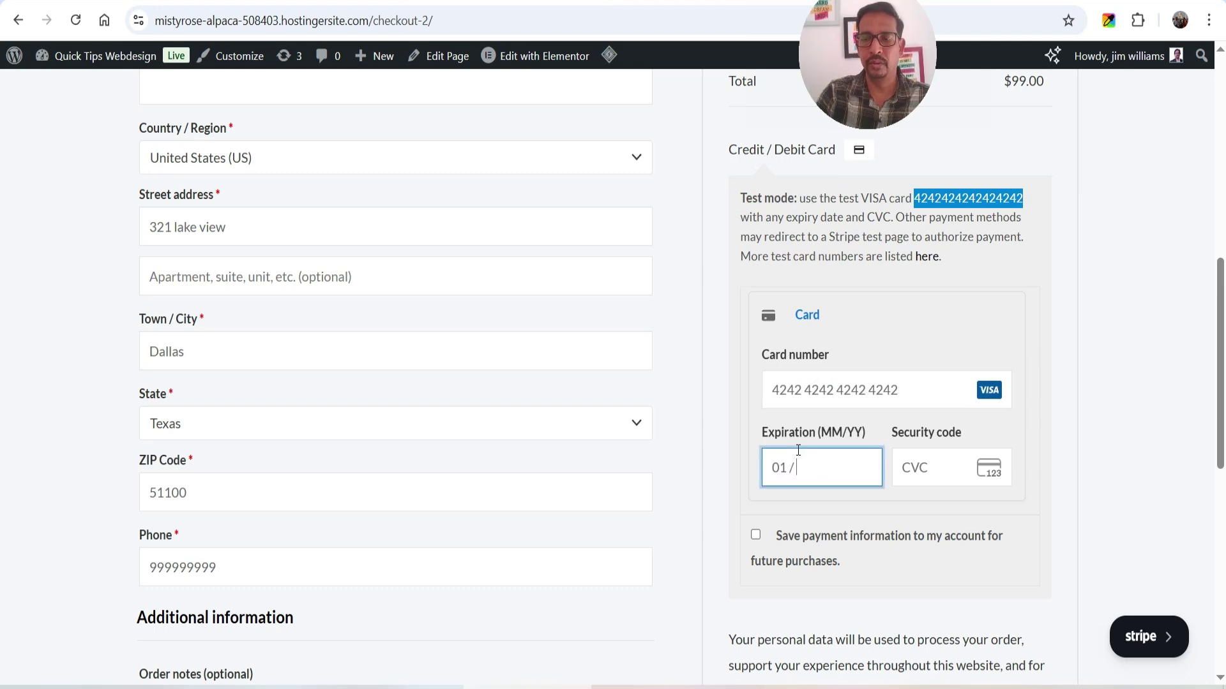
pyautogui.write('111')
pyautogui.scroll(-2, 986, 385)
pyautogui.scroll(-2, 986, 385)
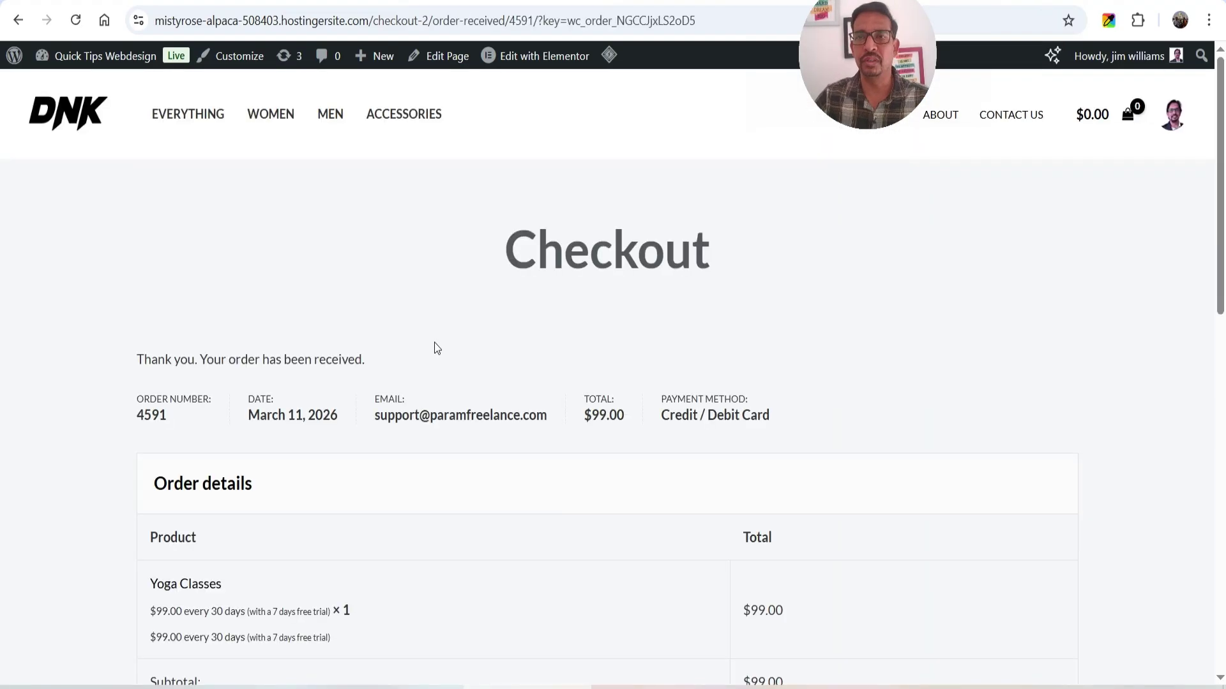
pyautogui.scroll(-1, 434, 348)
pyautogui.scroll(1, 934, 408)
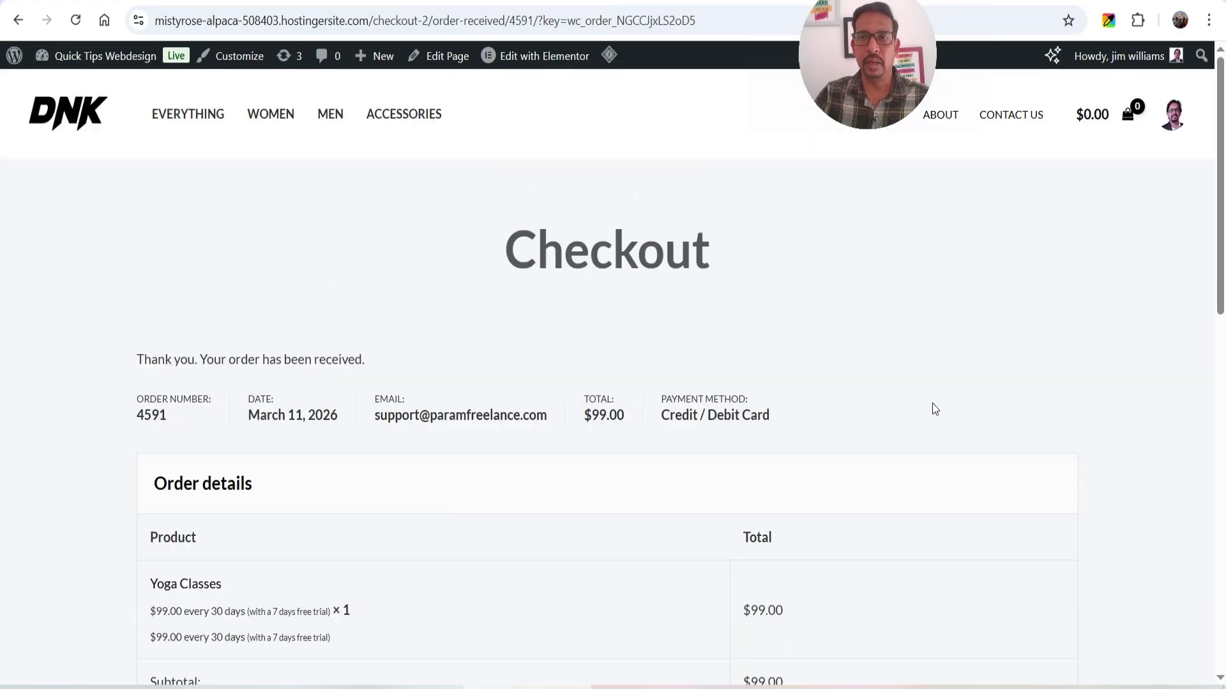
# - Open My Account and list the customer's subscriptions
pyautogui.click(1172, 116)
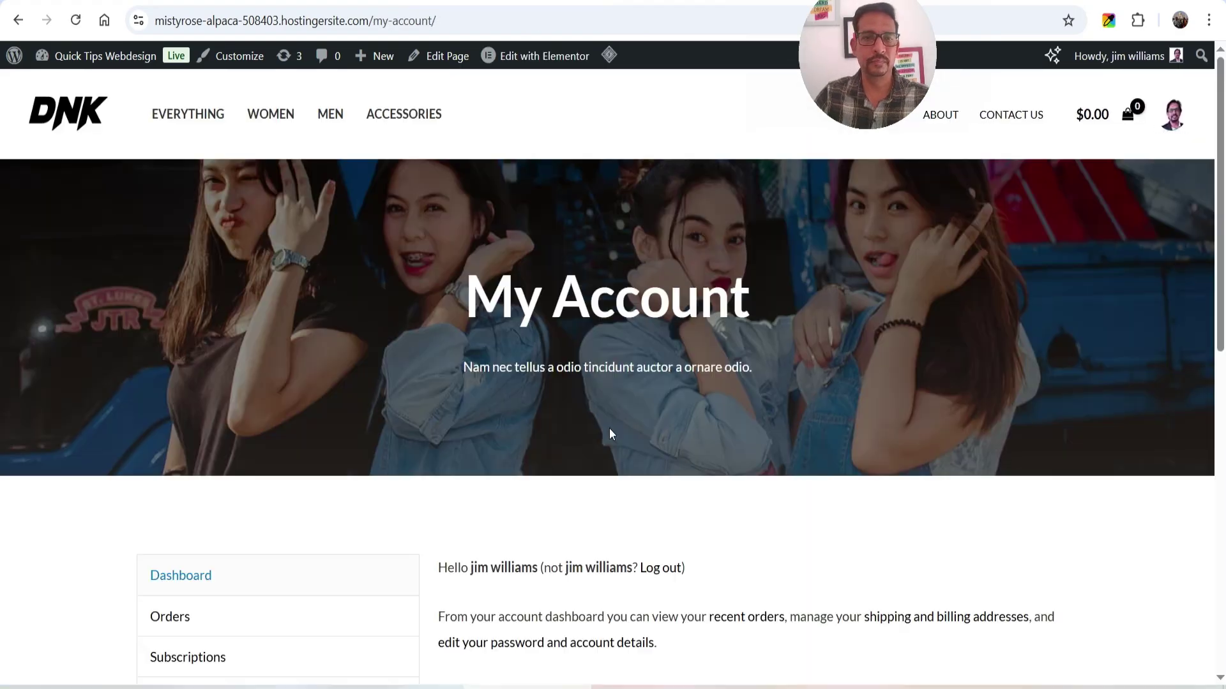
pyautogui.scroll(-1, 576, 380)
pyautogui.click(175, 484)
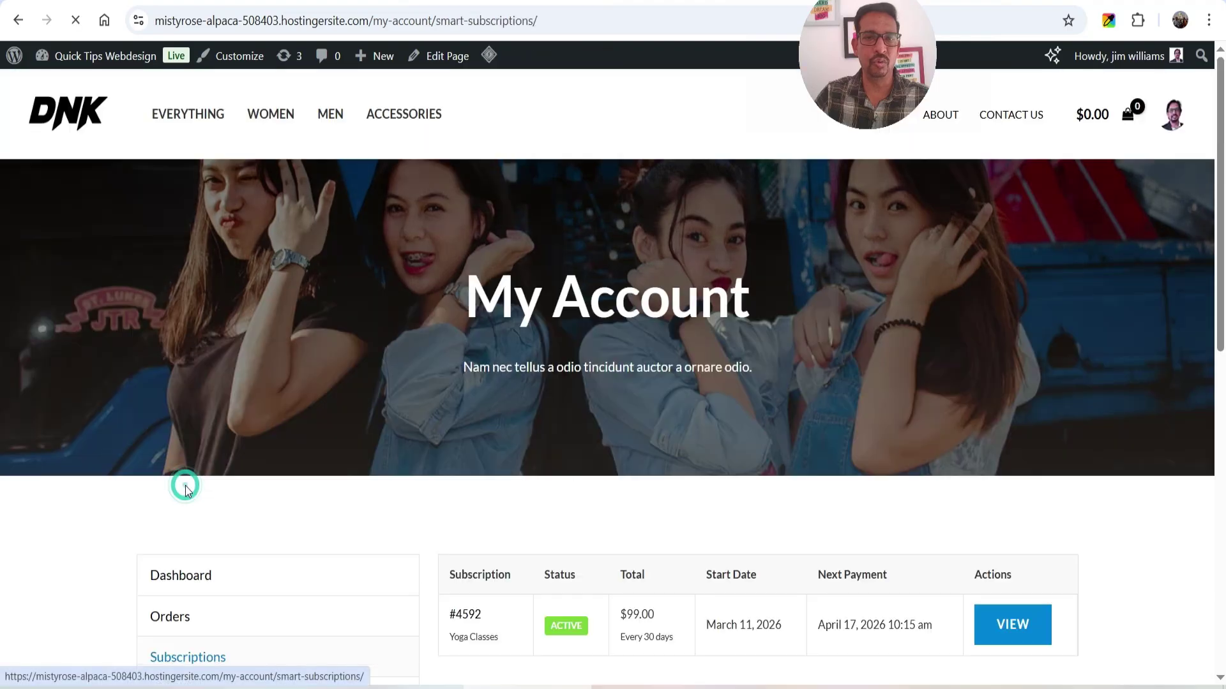
pyautogui.scroll(-4, 821, 359)
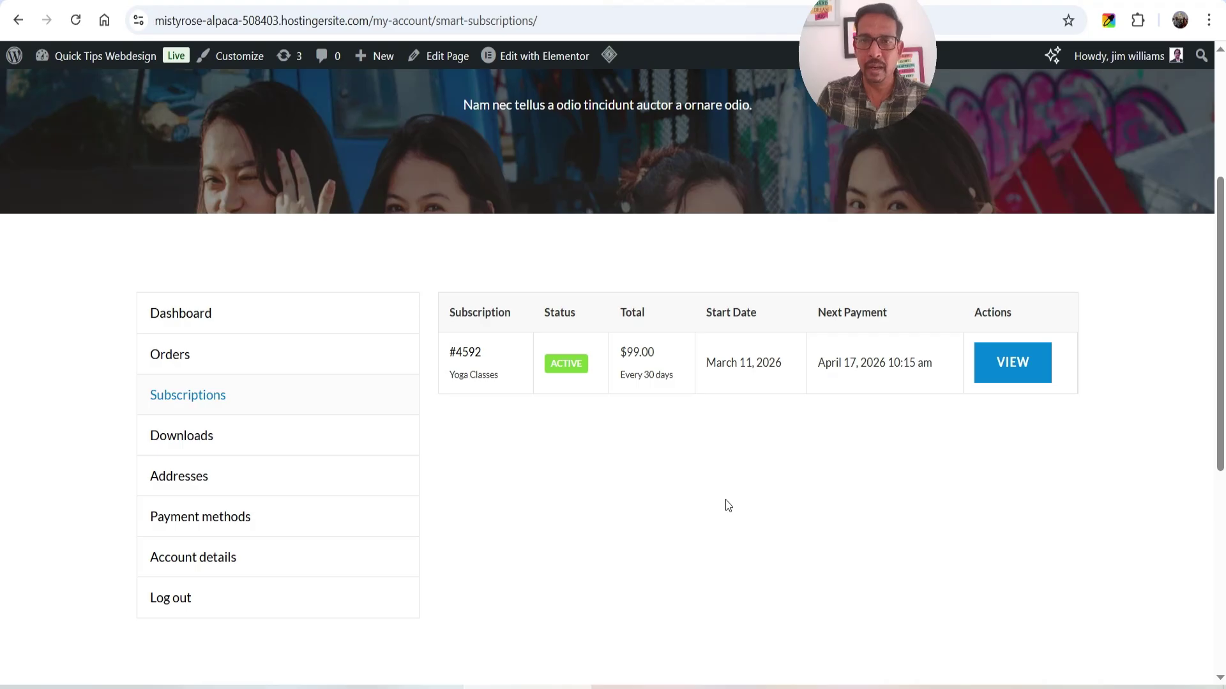
# - Open the Yoga Classes subscription and highlight 'Every 30 days' and the 7 trial days remaining
pyautogui.click(1000, 372)
pyautogui.scroll(-5, 769, 356)
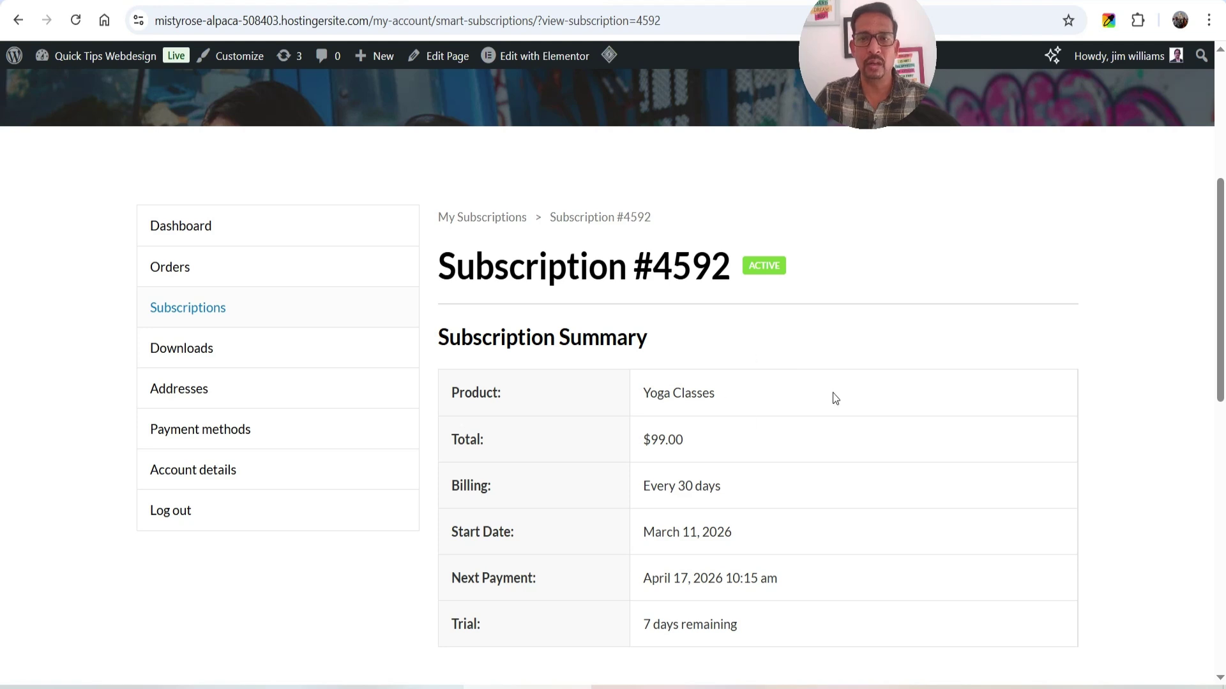
pyautogui.scroll(-2, 775, 399)
pyautogui.moveTo(746, 400); pyautogui.dragTo(583, 405)
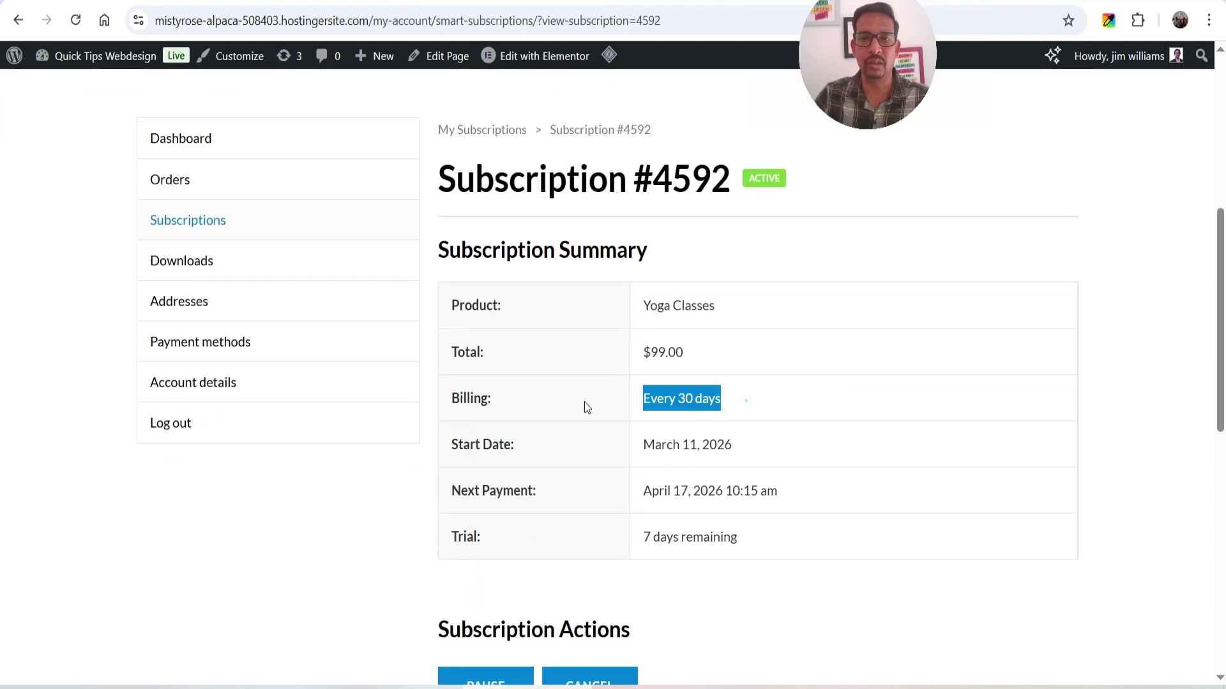
pyautogui.click(865, 390)
pyautogui.moveTo(785, 537); pyautogui.dragTo(647, 537)
pyautogui.click(807, 521)
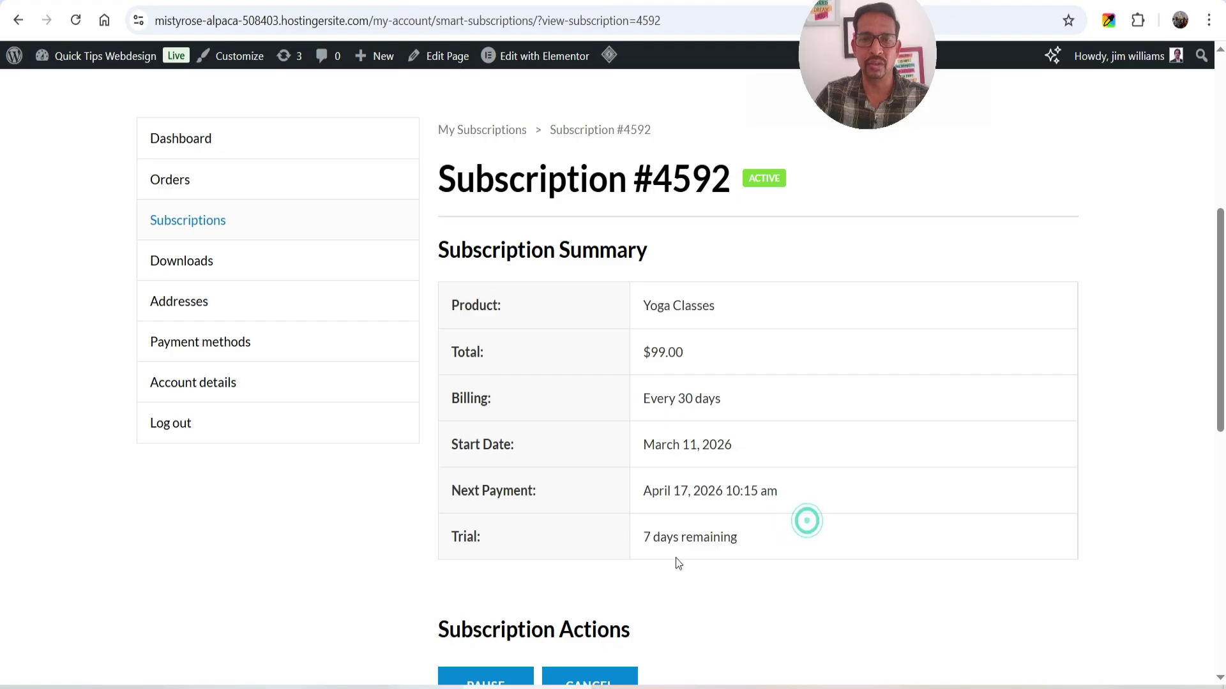
pyautogui.scroll(-5, 833, 485)
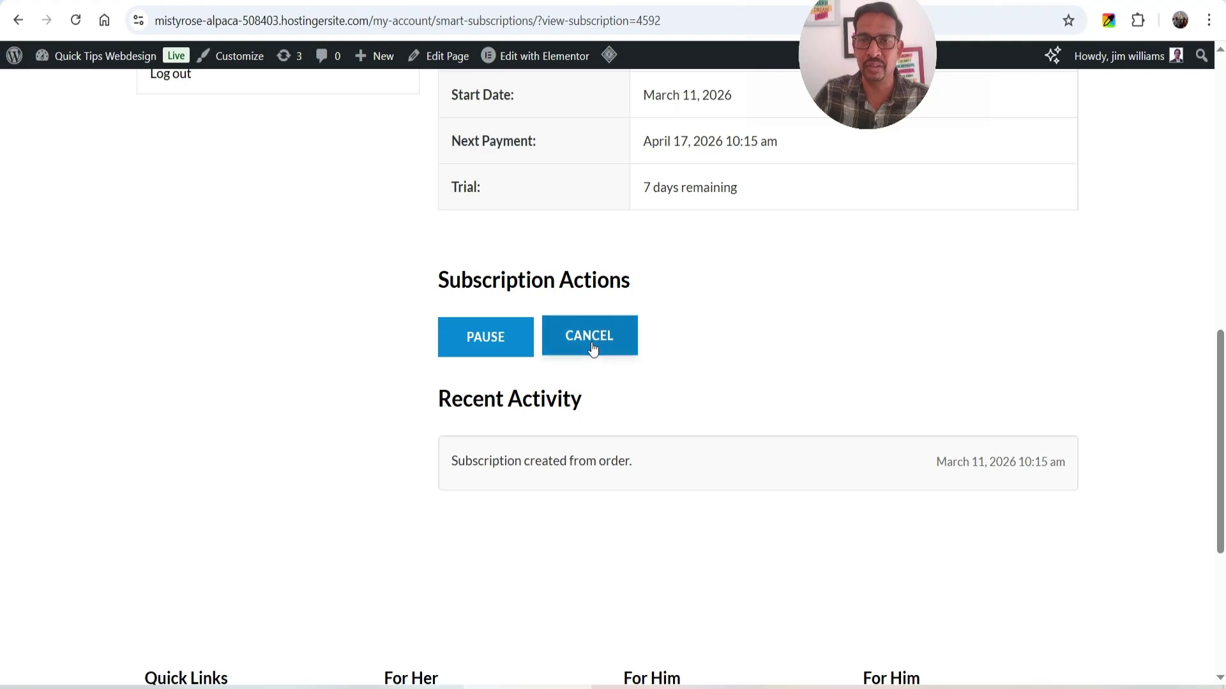
pyautogui.scroll(8, 859, 356)
pyautogui.scroll(-3, 894, 361)
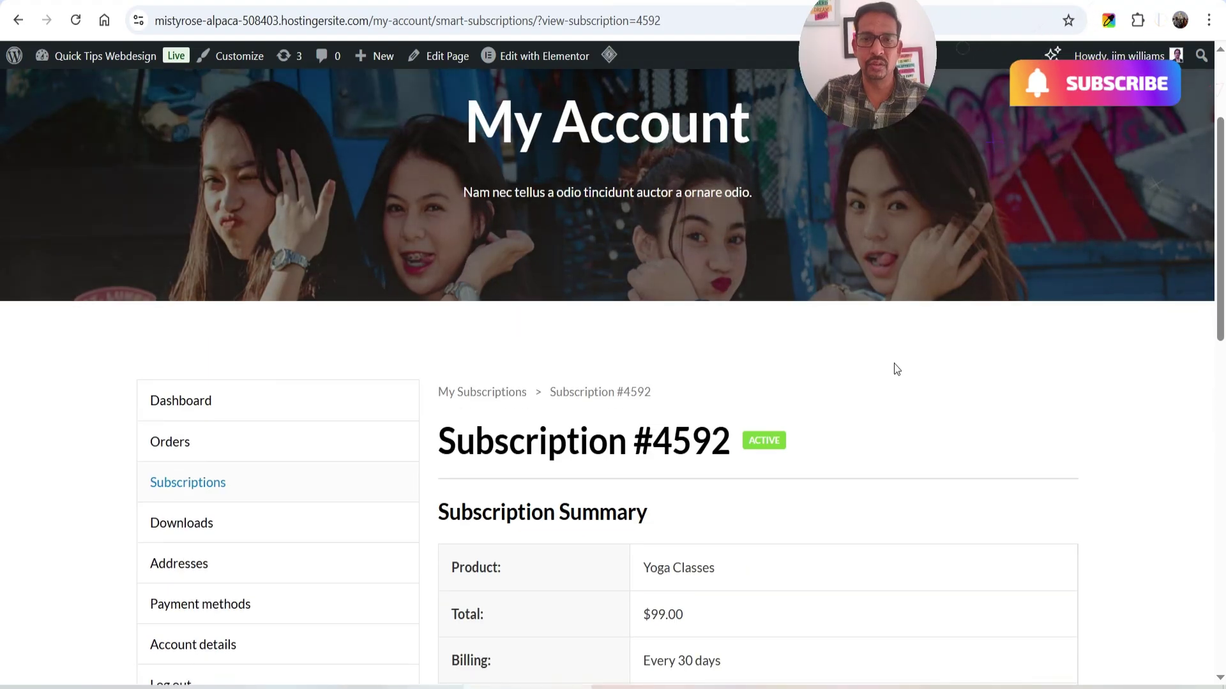
pyautogui.scroll(3, 1026, 429)
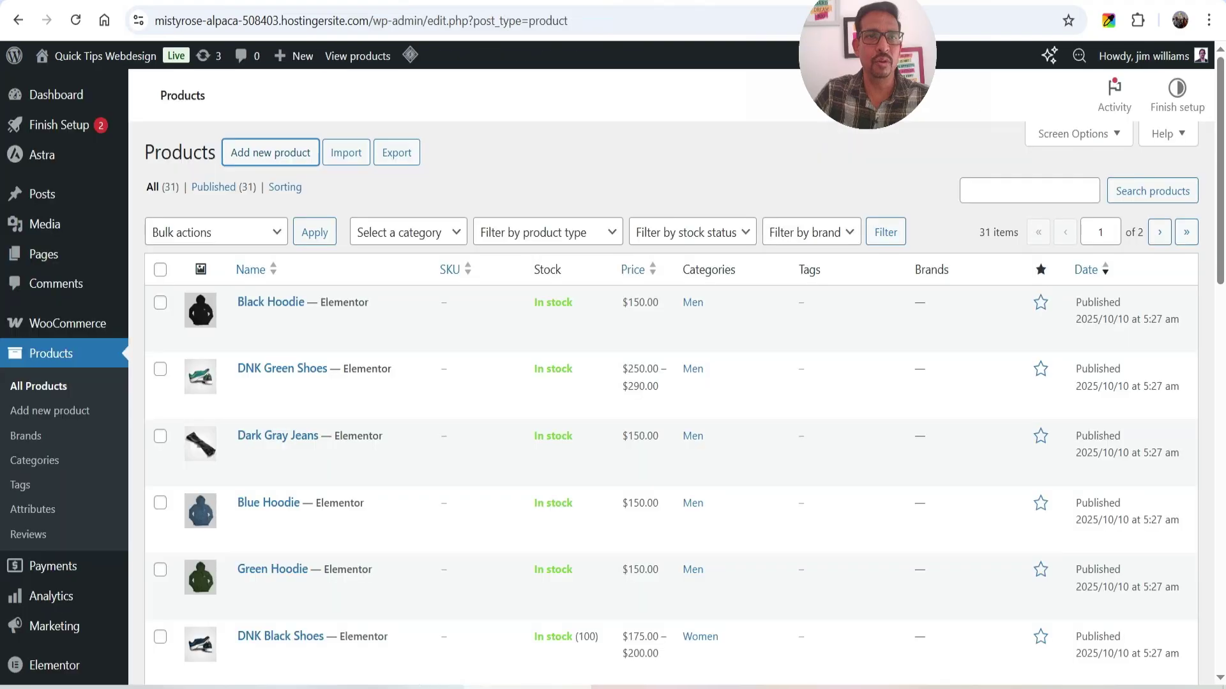
# - Go to WooCommerce Subscriptions and open the Yoga Classes subscription for editing
pyautogui.moveTo(88, 337)
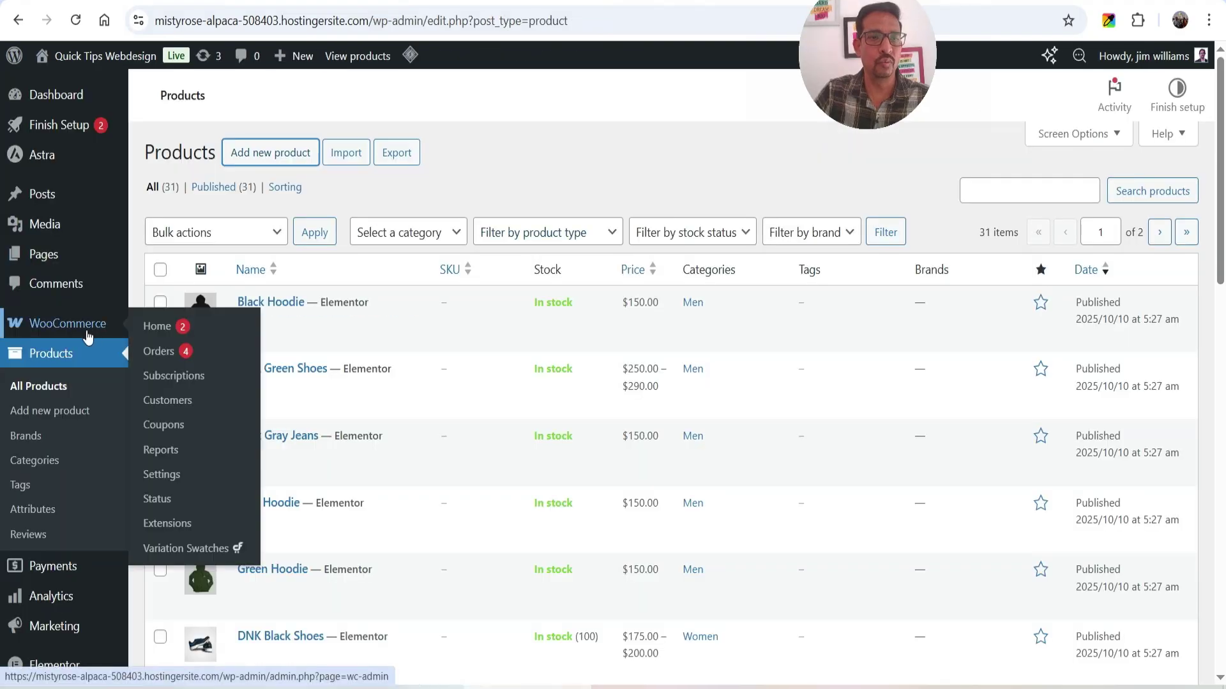
pyautogui.click(189, 382)
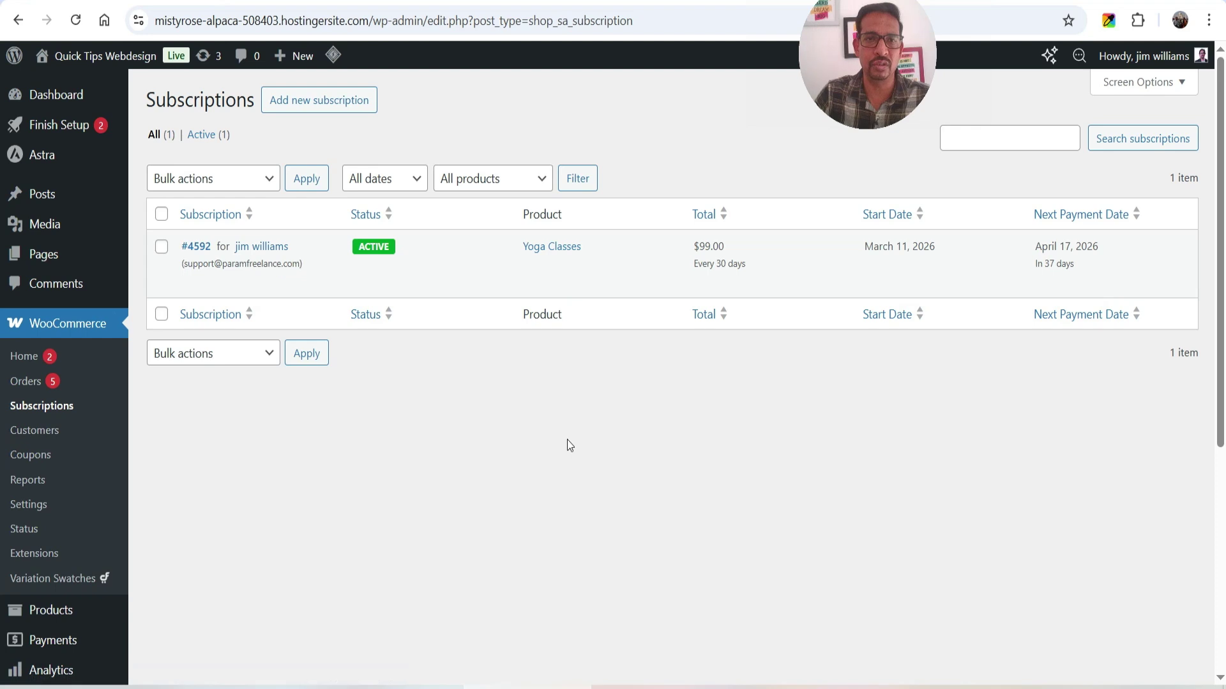
pyautogui.moveTo(291, 294)
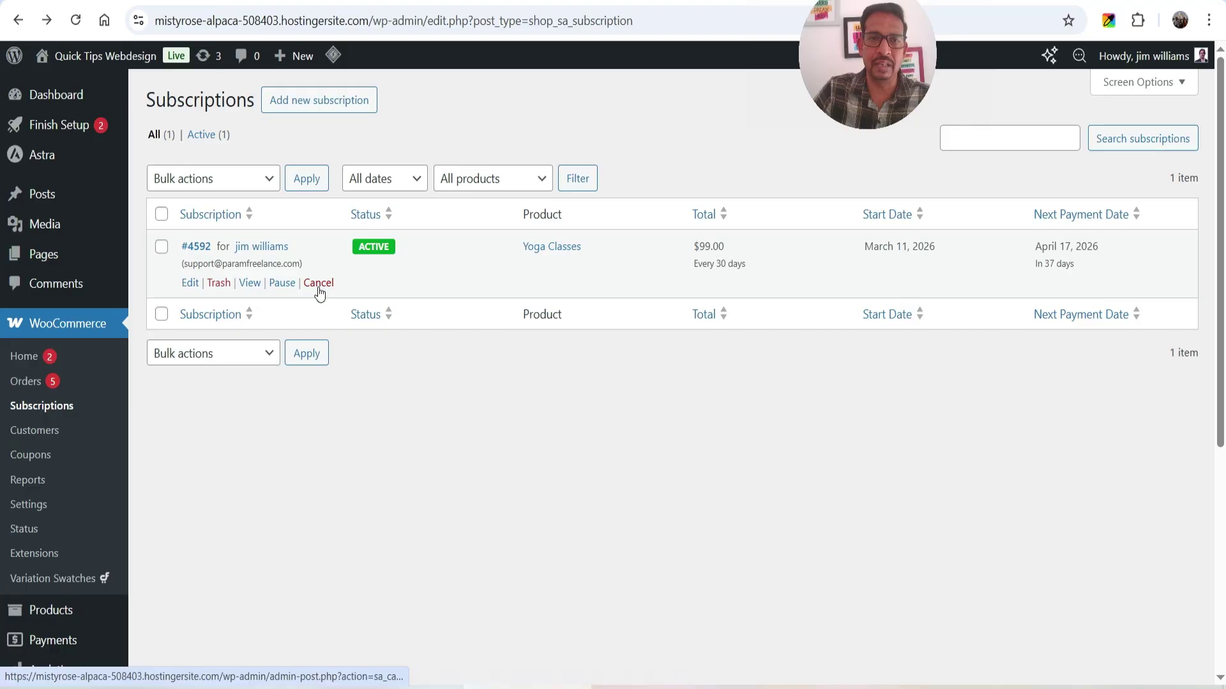
pyautogui.click(187, 281)
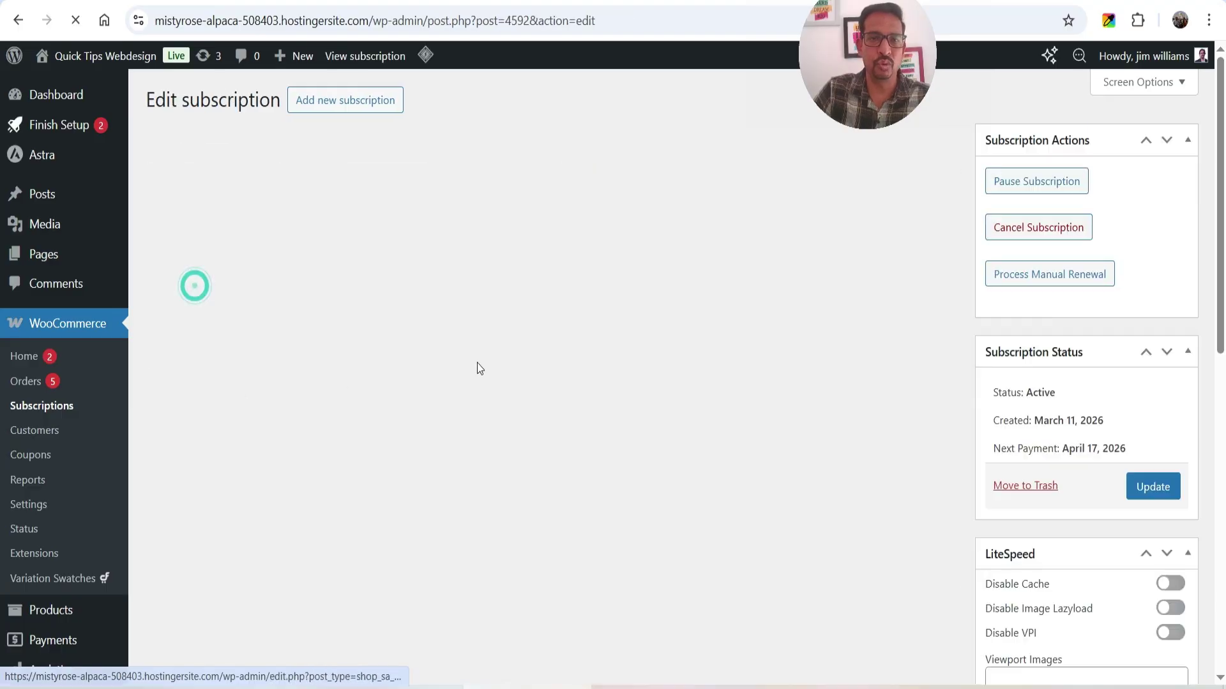
# - Return to the Subscriptions list showing it active at $99.00 every 30 days
pyautogui.scroll(-5, 689, 315)
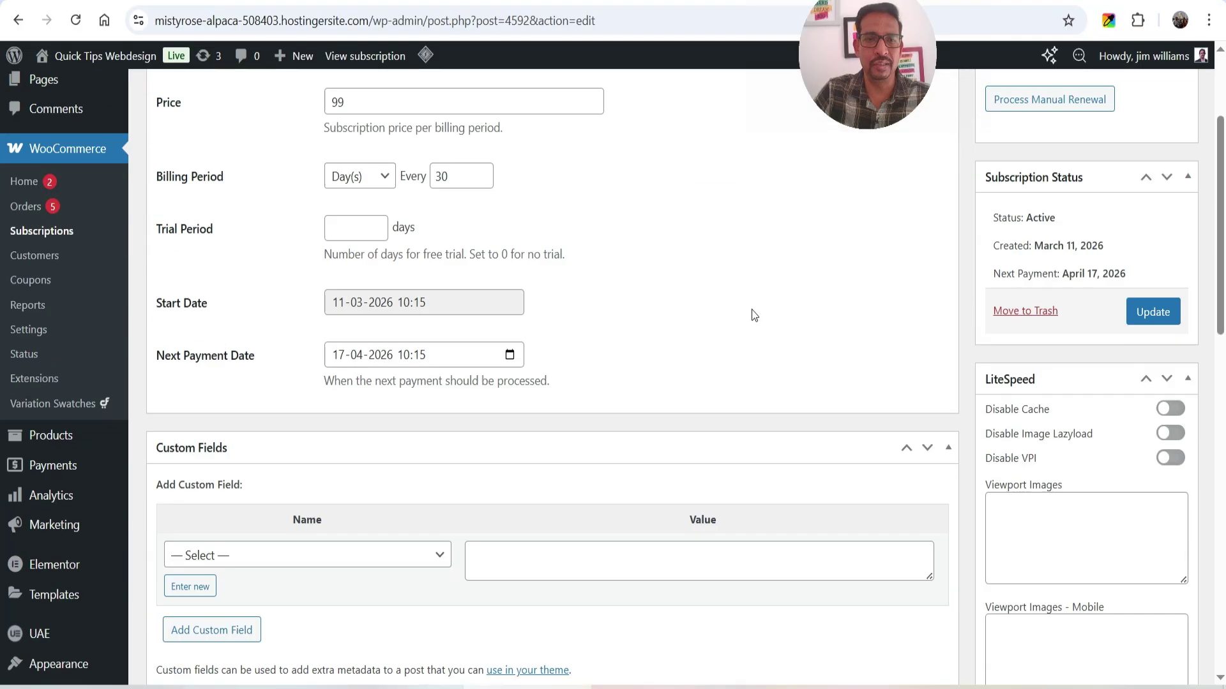
pyautogui.scroll(4, 756, 314)
pyautogui.scroll(2, 756, 314)
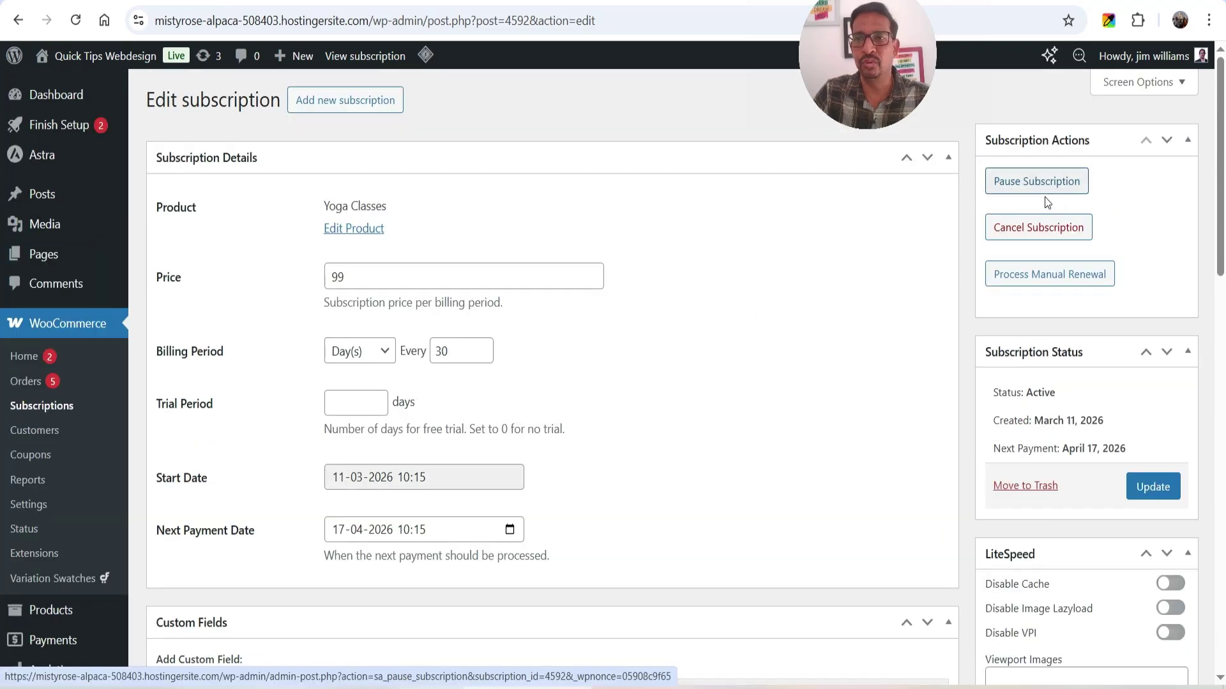
pyautogui.click(1098, 279)
pyautogui.scroll(-1, 716, 317)
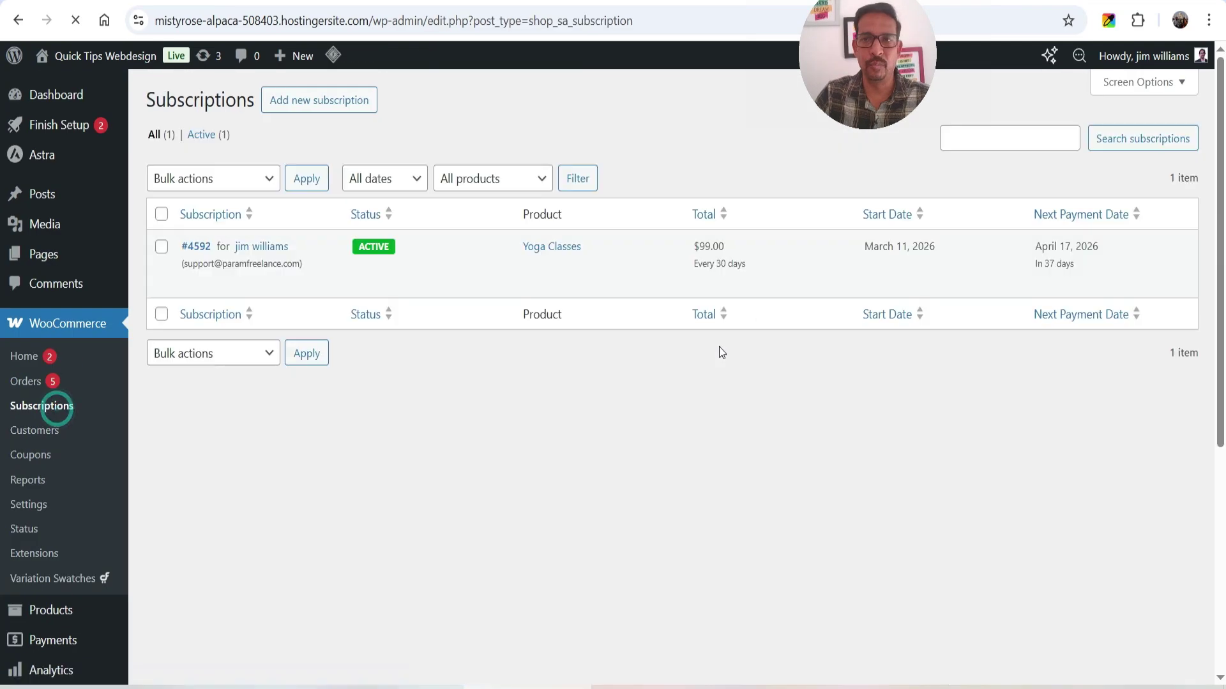
pyautogui.moveTo(1066, 258)
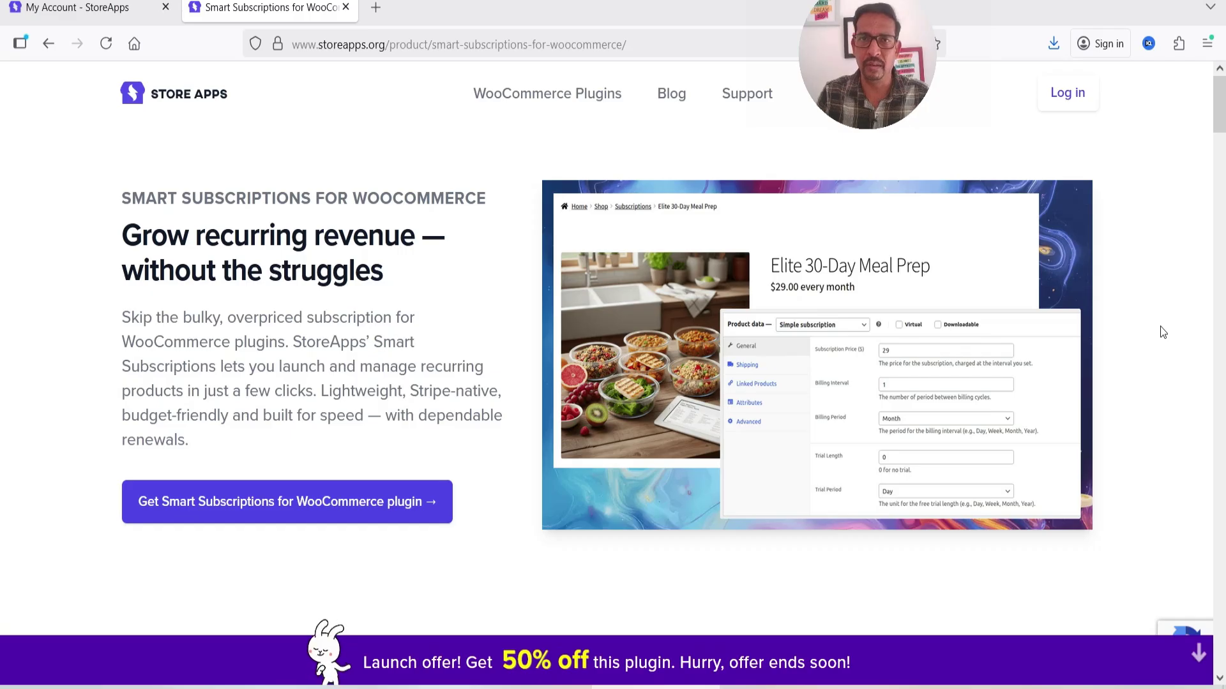
# - Scroll the StoreApps page down to the $49 Single Annual and Multi Annual pricing cards
pyautogui.scroll(-15, 1159, 326)
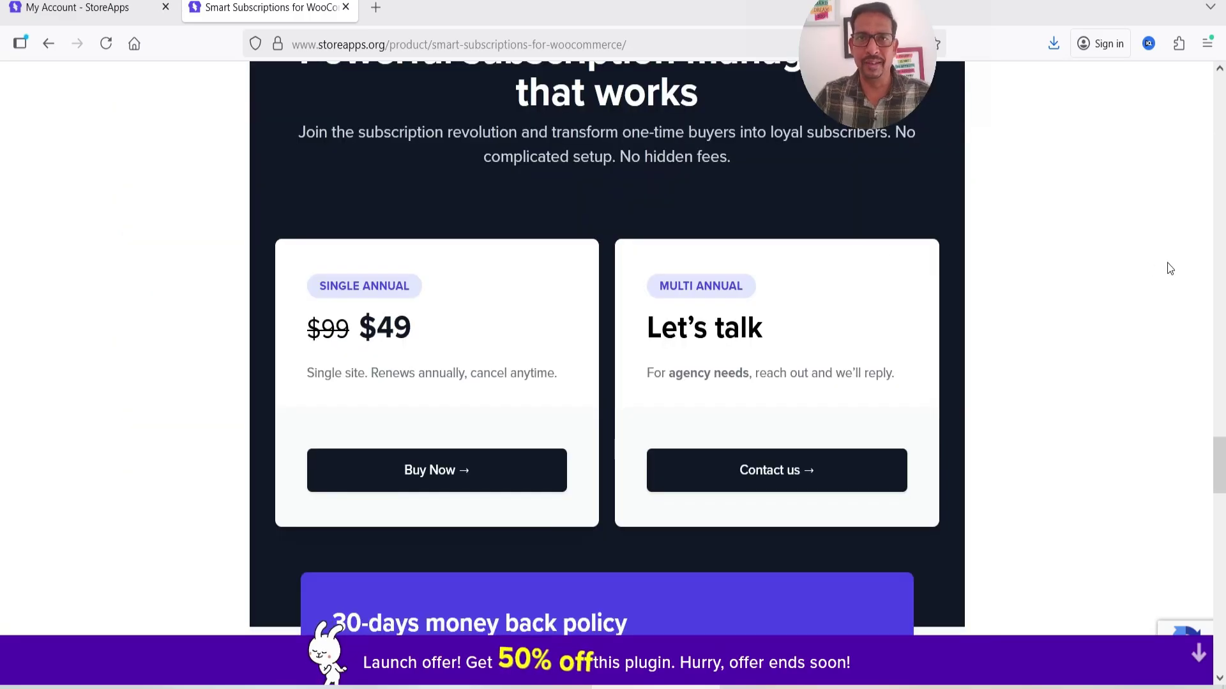